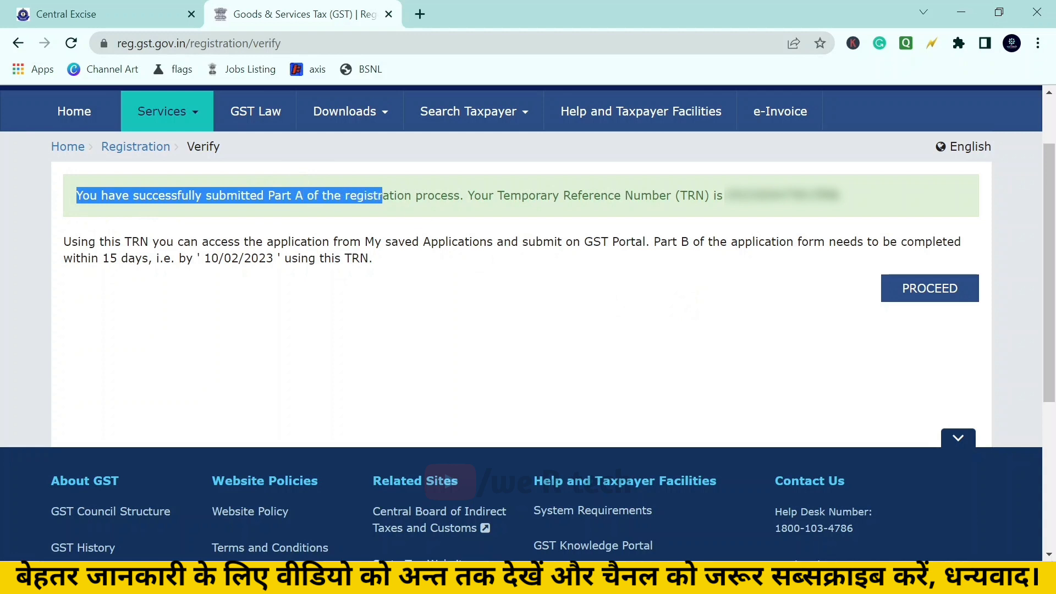
Proceed from the Part A confirmation to the TRN sign-in and submit the temporary reference number with the captcha characters.
click(418, 209)
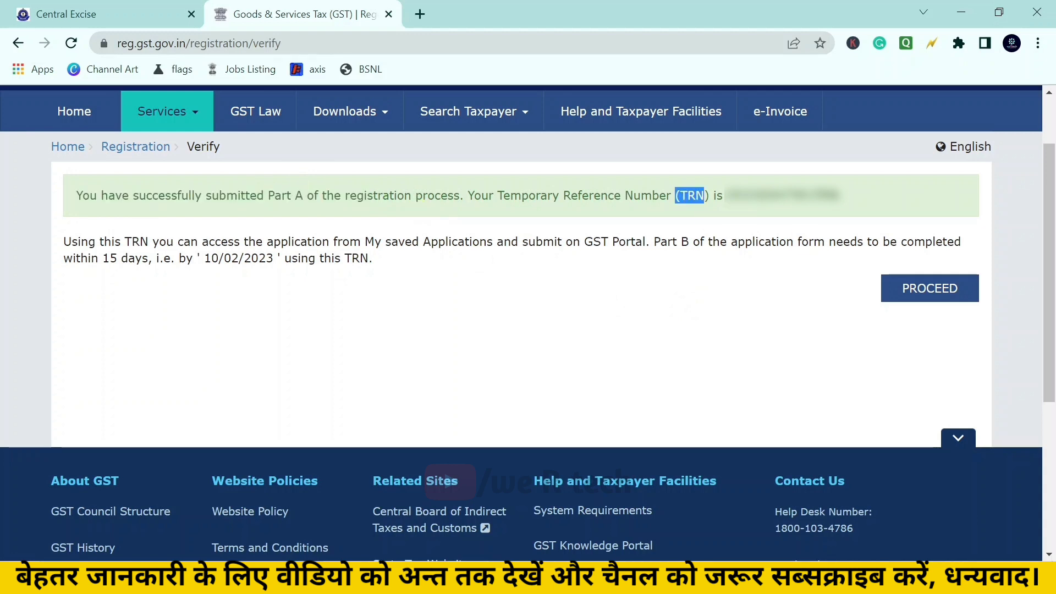
drag(725, 196, 840, 196)
click(841, 196)
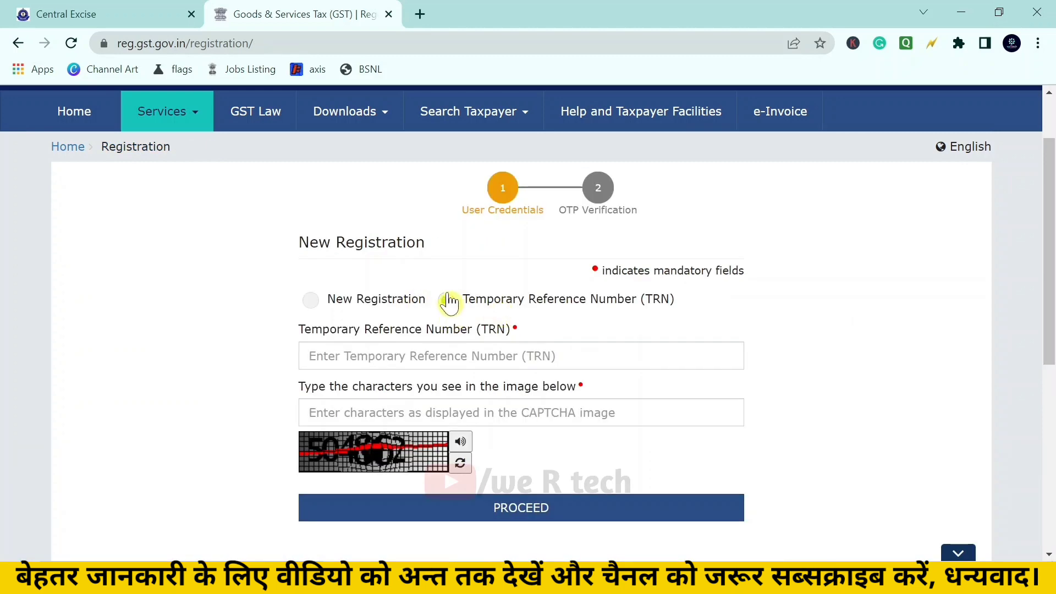
drag(477, 302, 818, 321)
scroll(818, 320, down, 1)
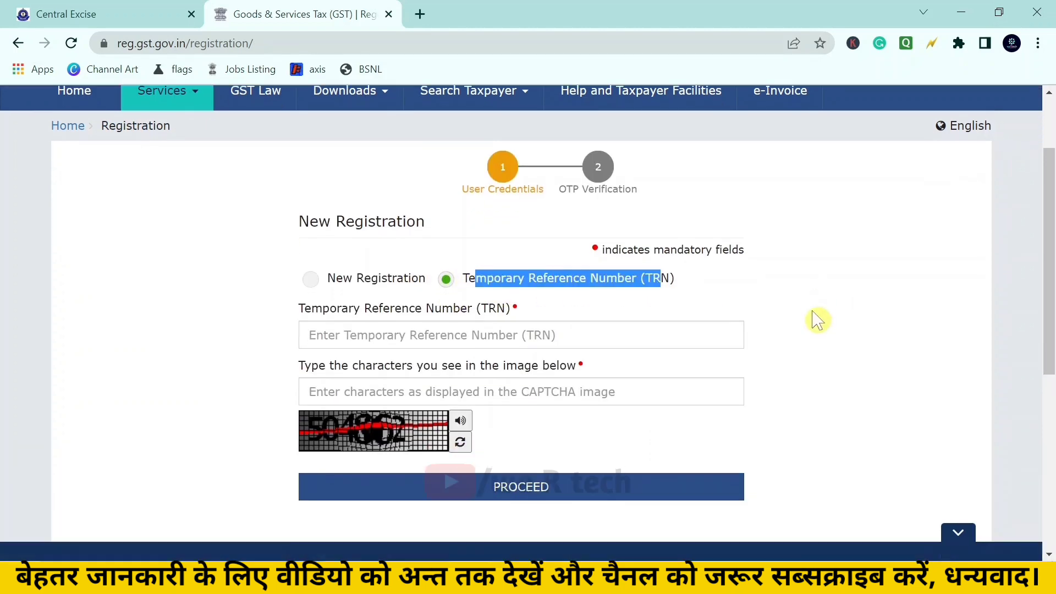
scroll(818, 320, down, 1)
click(406, 330)
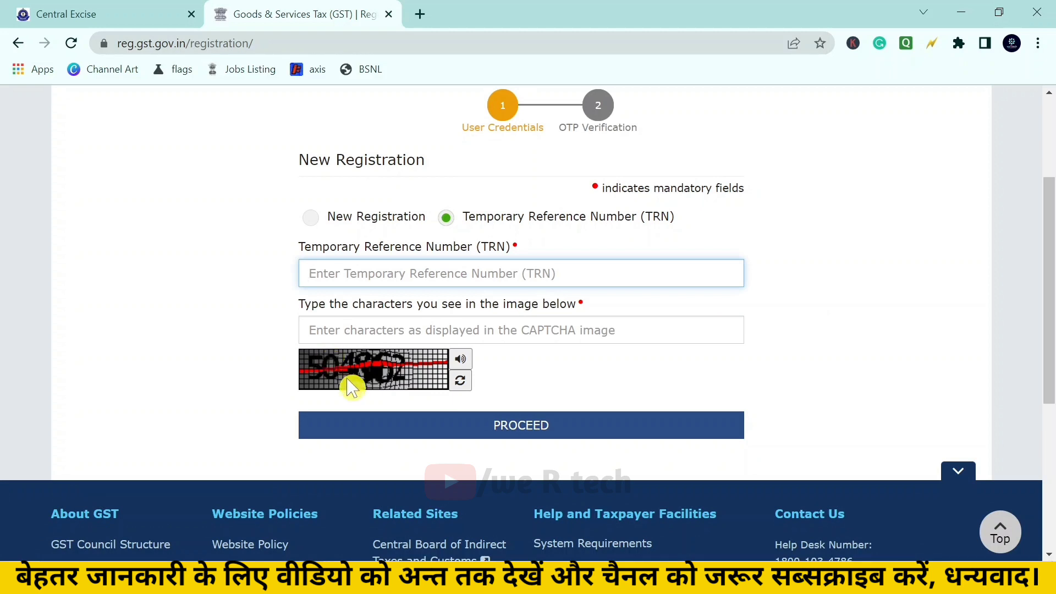
click(551, 327)
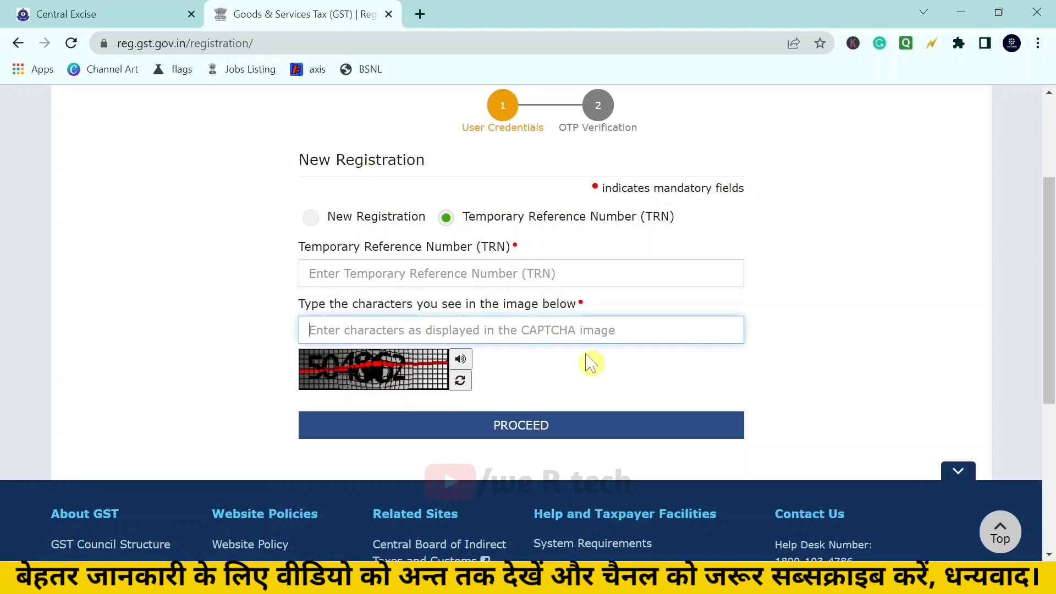
click(521, 273)
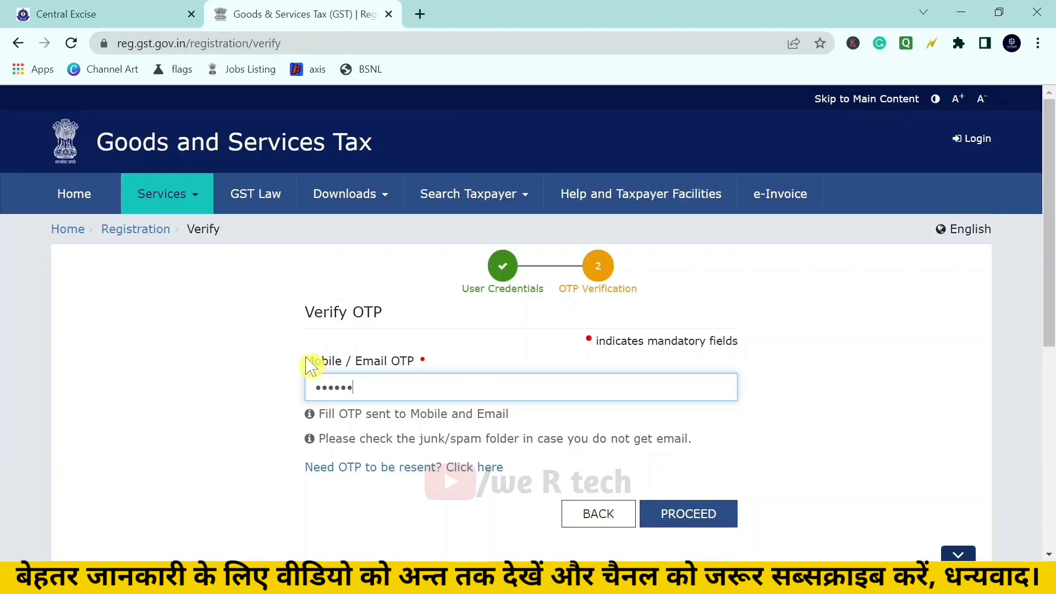
Submit the mobile/email OTP and open the draft GST REG-01 application for editing.
drag(308, 361, 432, 364)
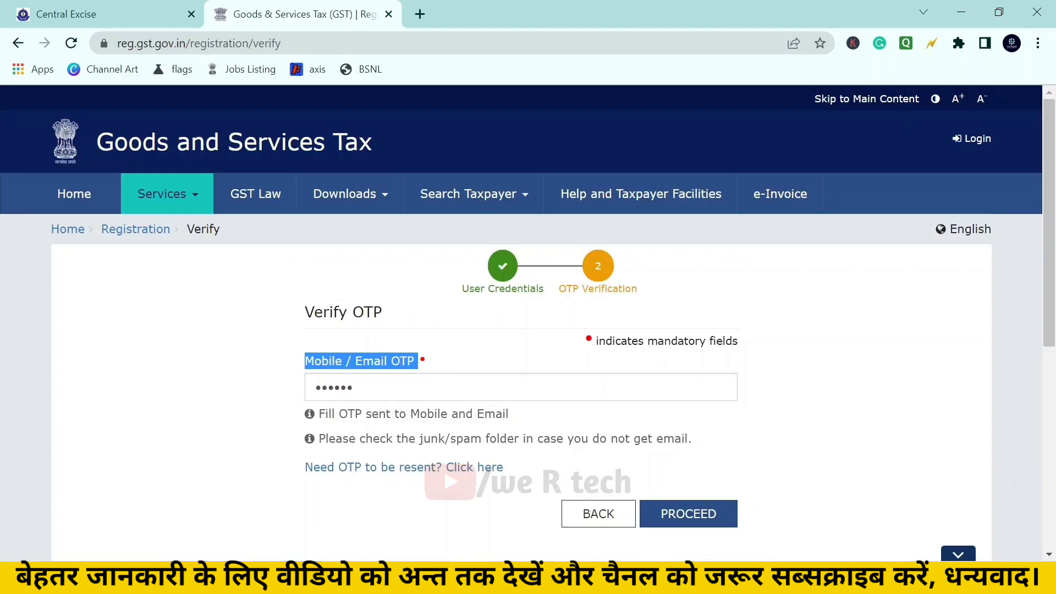
click(699, 522)
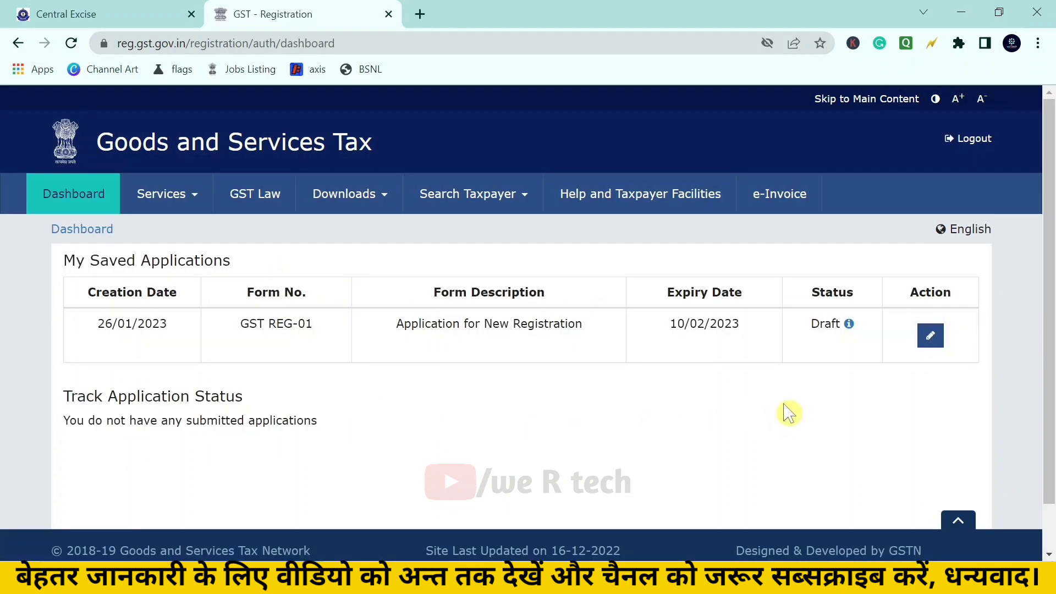
click(933, 345)
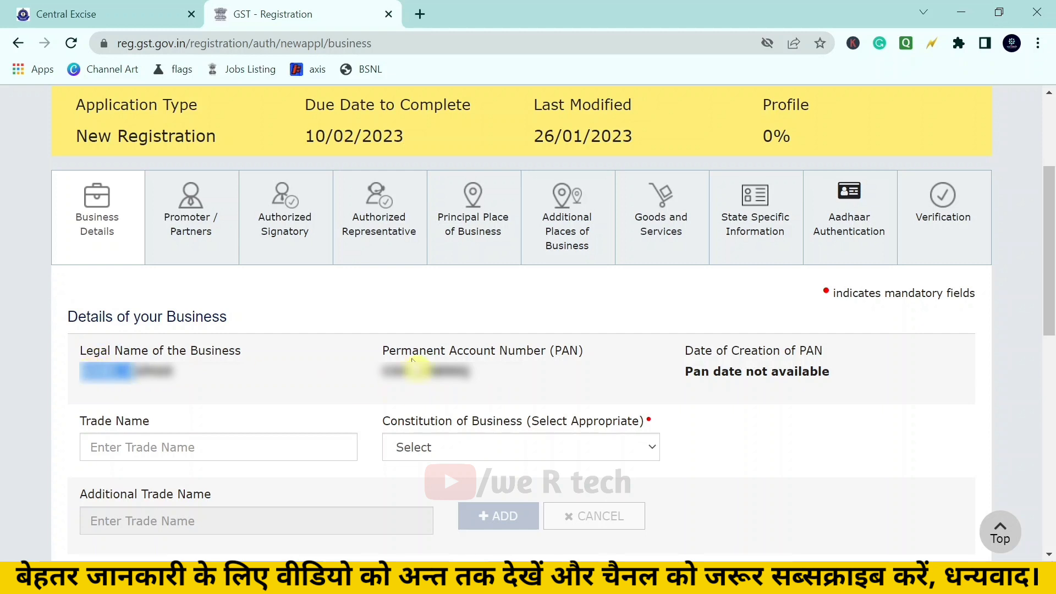
Set the constitution of business to Proprietorship in the business details.
drag(383, 350, 496, 352)
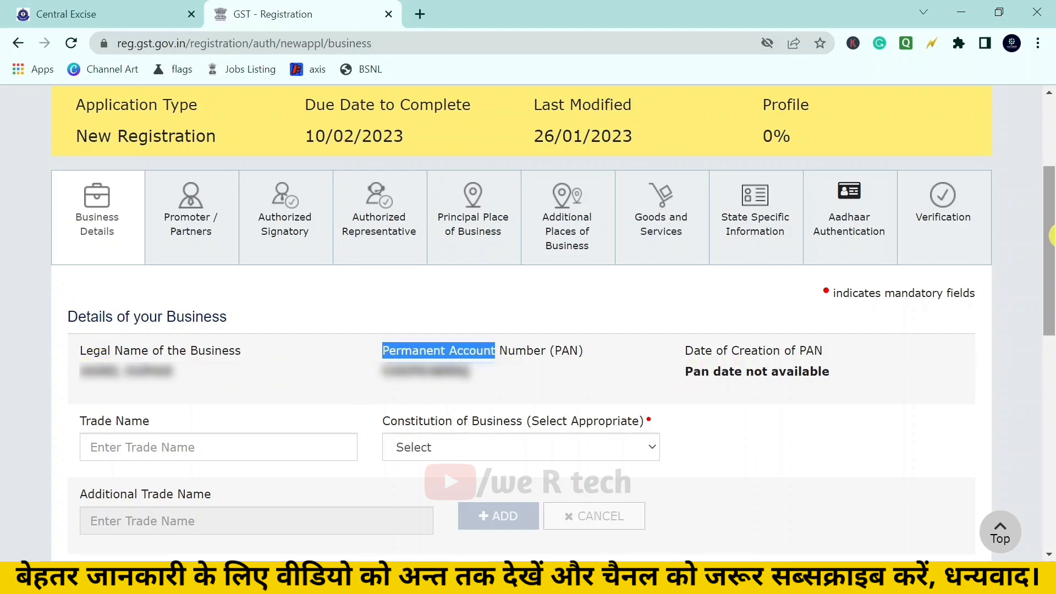
drag(80, 109, 168, 122)
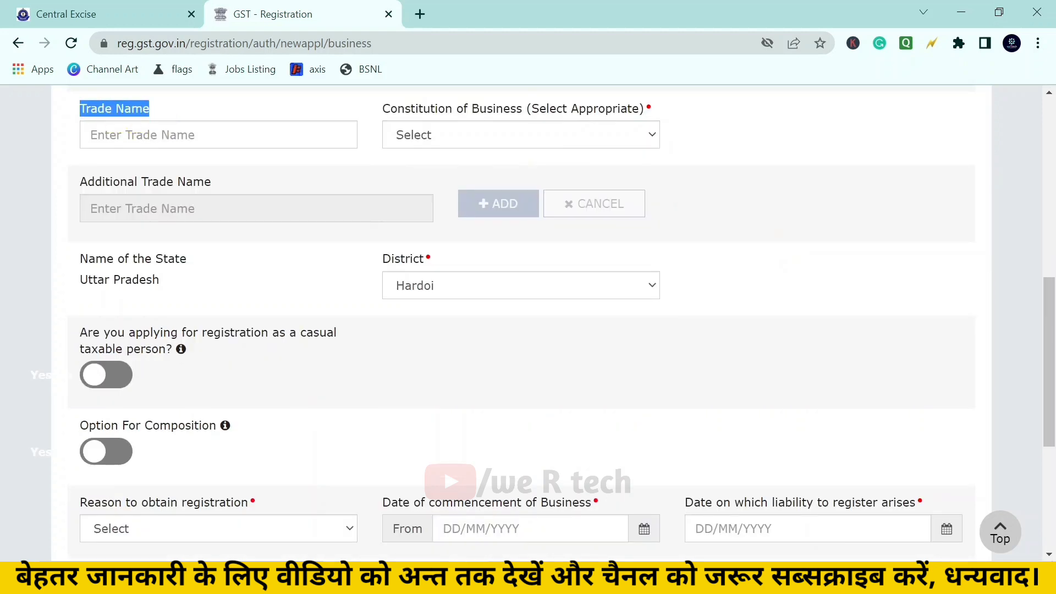
click(167, 135)
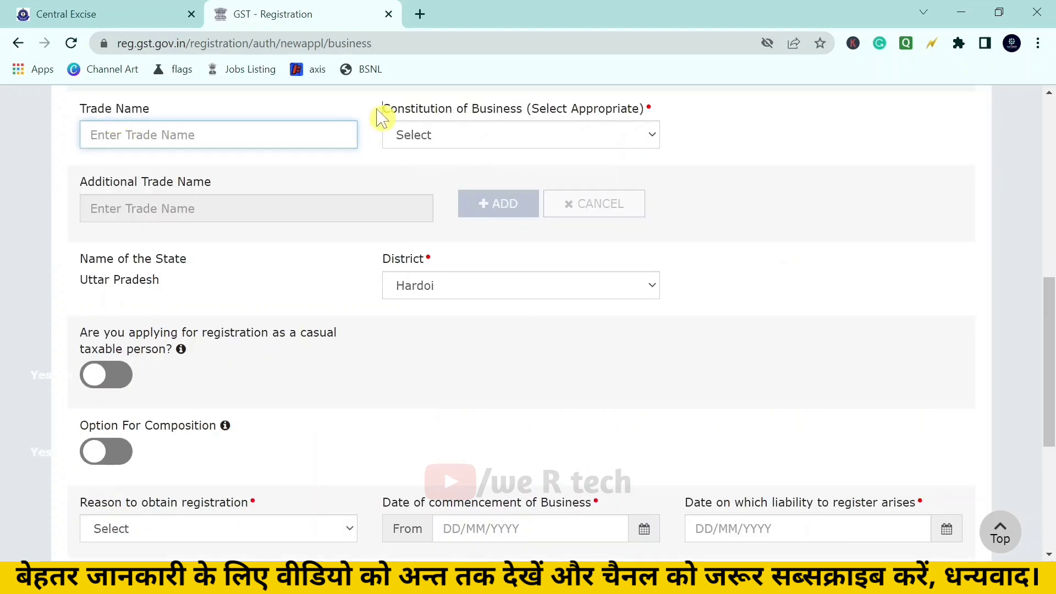
drag(383, 110, 547, 115)
click(450, 136)
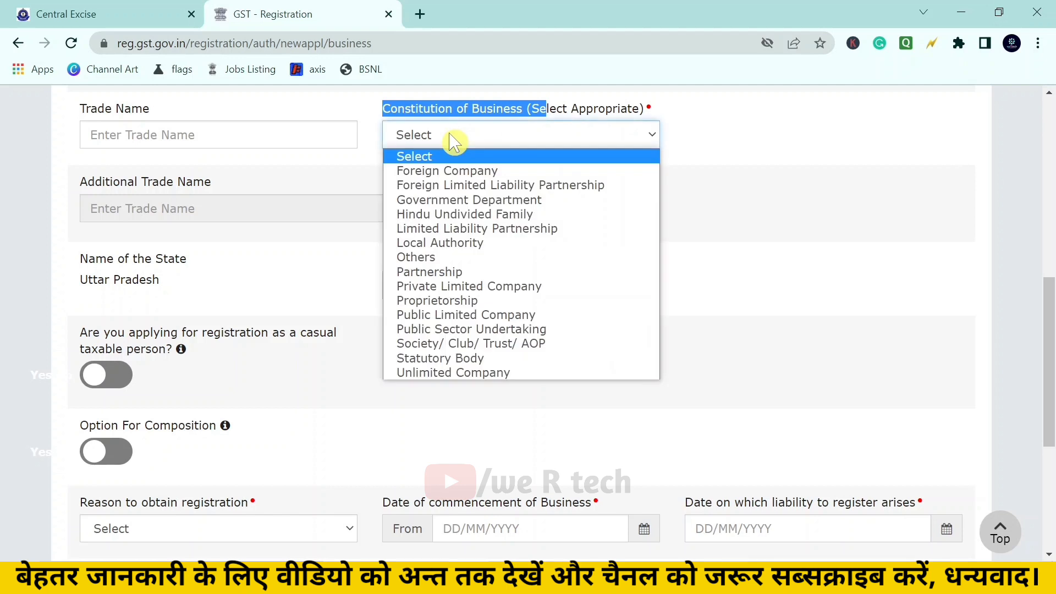
click(480, 305)
Switch the casual taxable person option on and back off, and look at the information on the composition option.
scroll(88, 134, down, 3)
drag(83, 128, 154, 137)
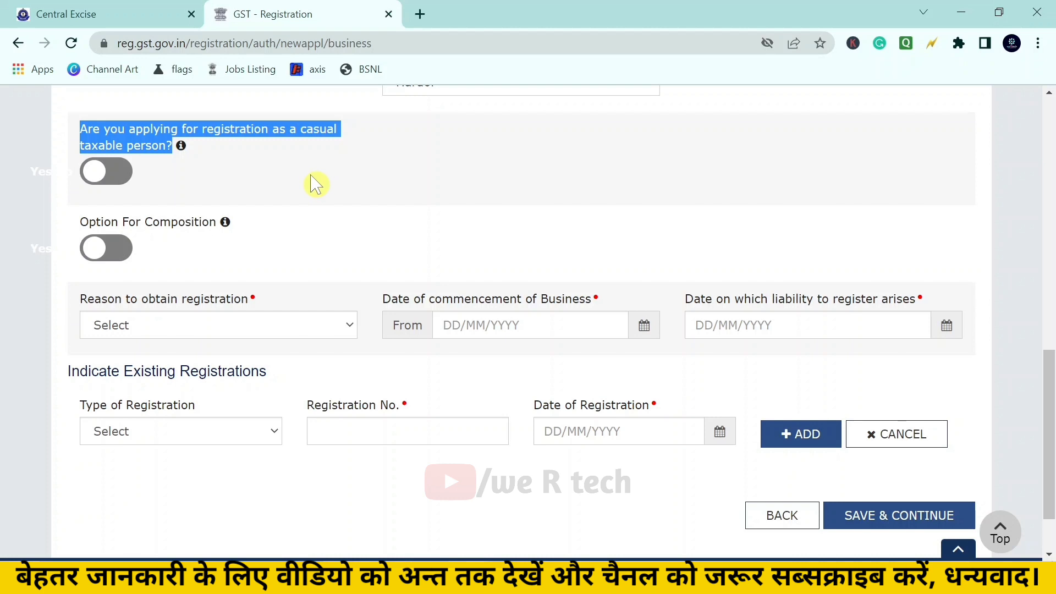
click(96, 172)
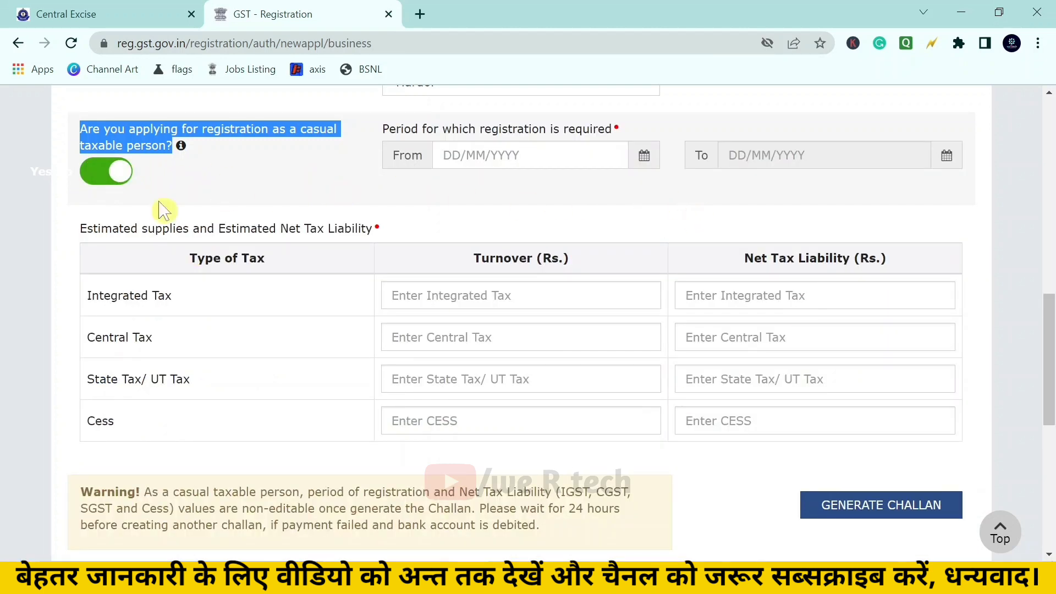
click(117, 175)
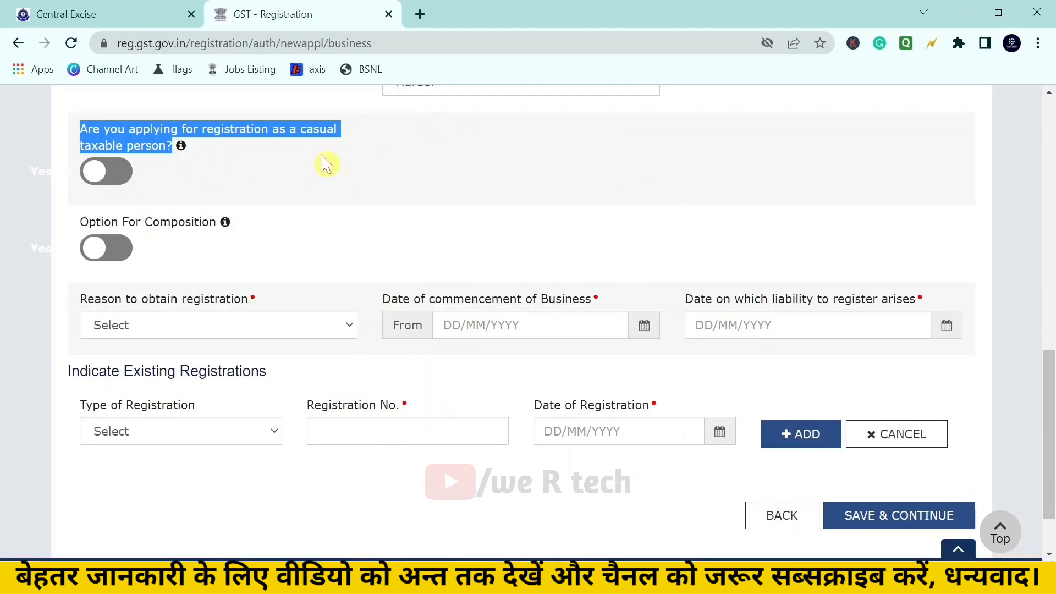
drag(82, 224, 223, 225)
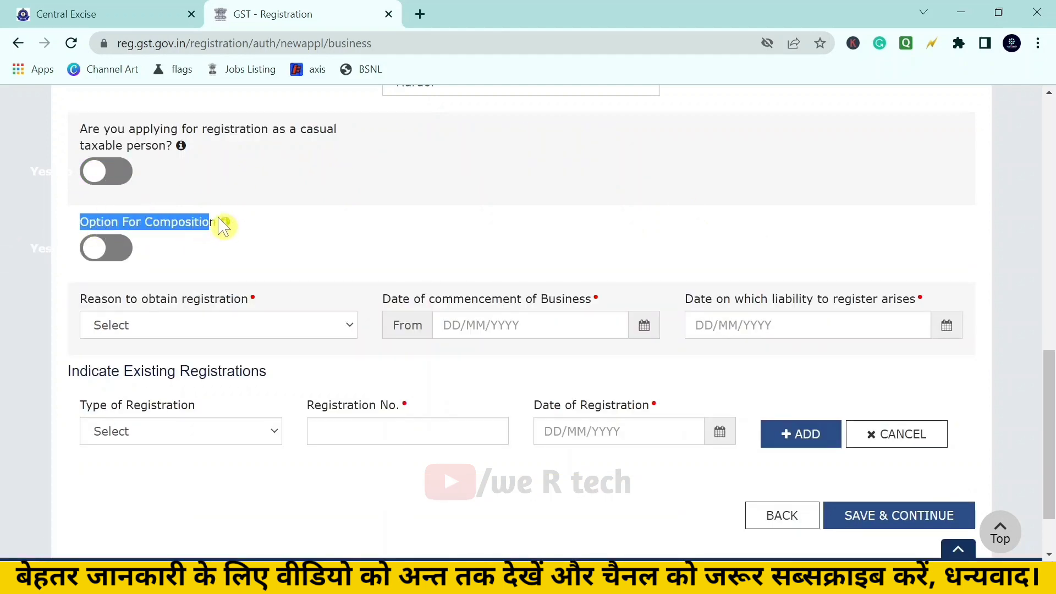
mouse_move(229, 227)
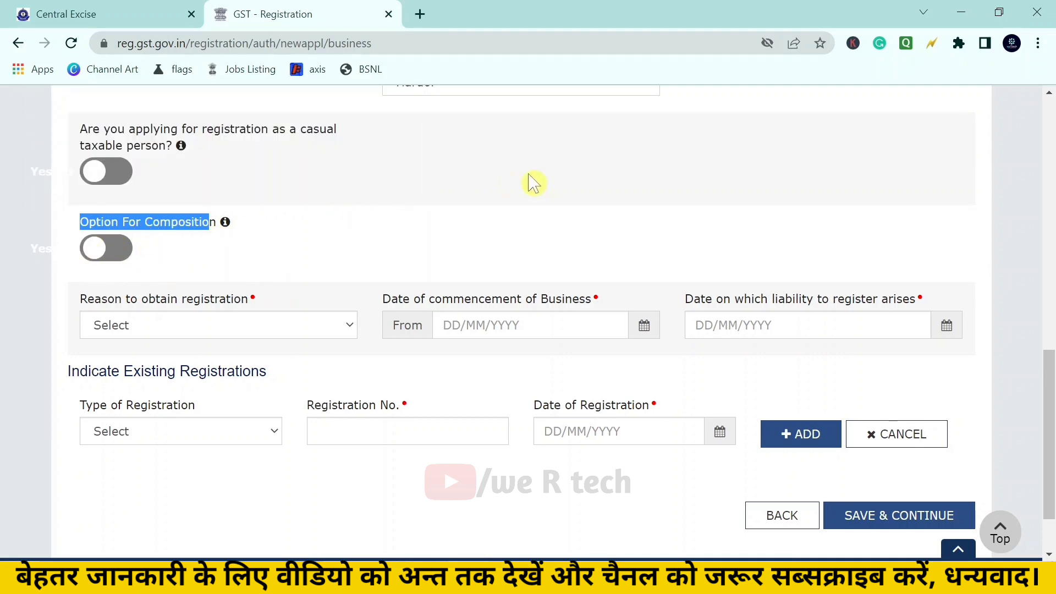
Set the reason to obtain registration to Selling through e-Commerce portal.
scroll(748, 193, down, 2)
drag(80, 218, 264, 236)
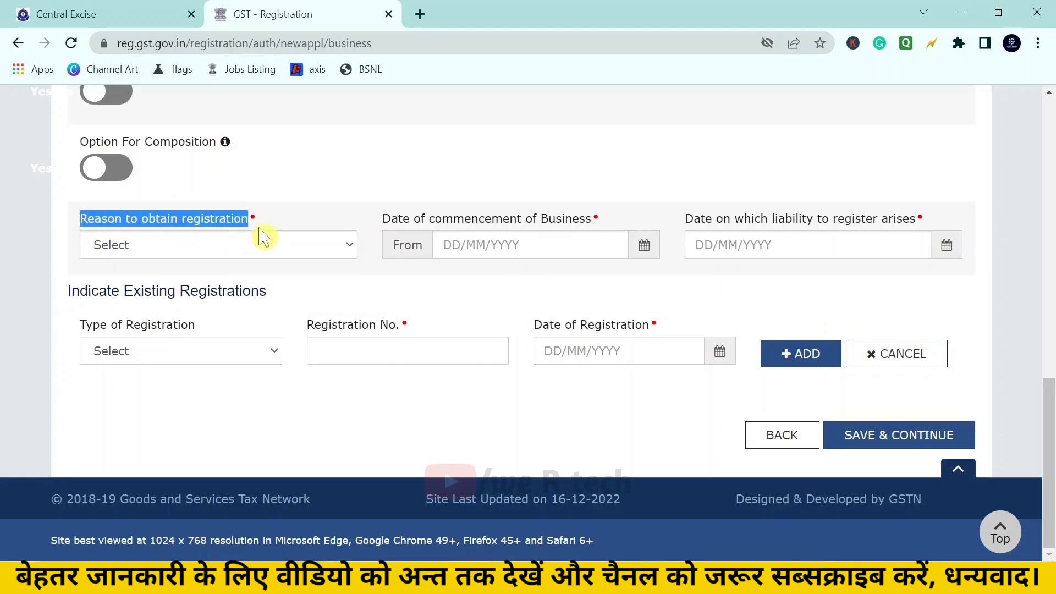
click(228, 257)
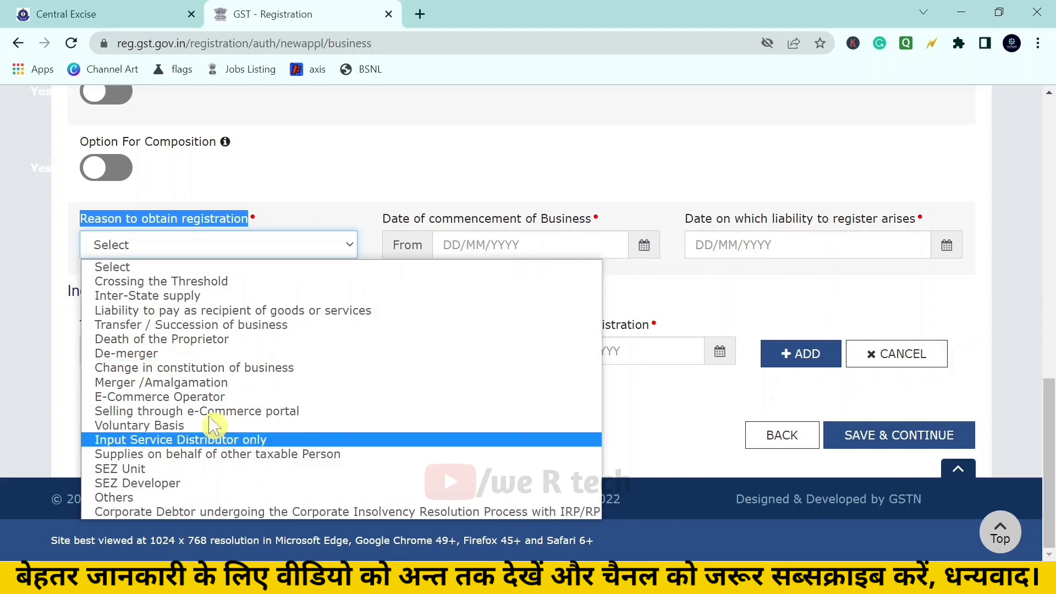
click(144, 412)
Go through the commencement date, liability date and existing registration fields, and save the business details to continue to the proprietor form.
drag(388, 224, 608, 231)
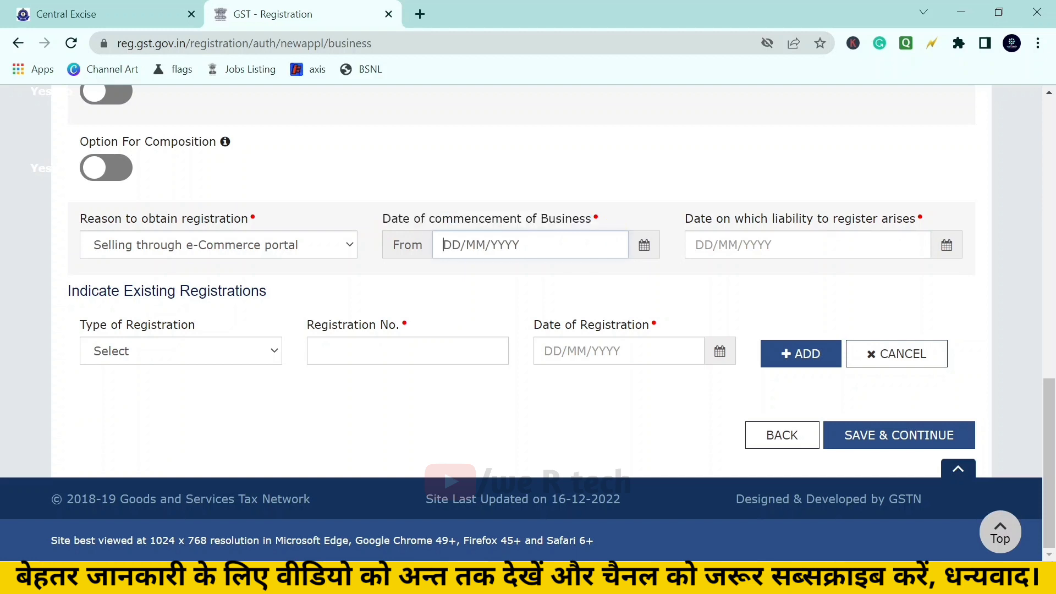
click(880, 246)
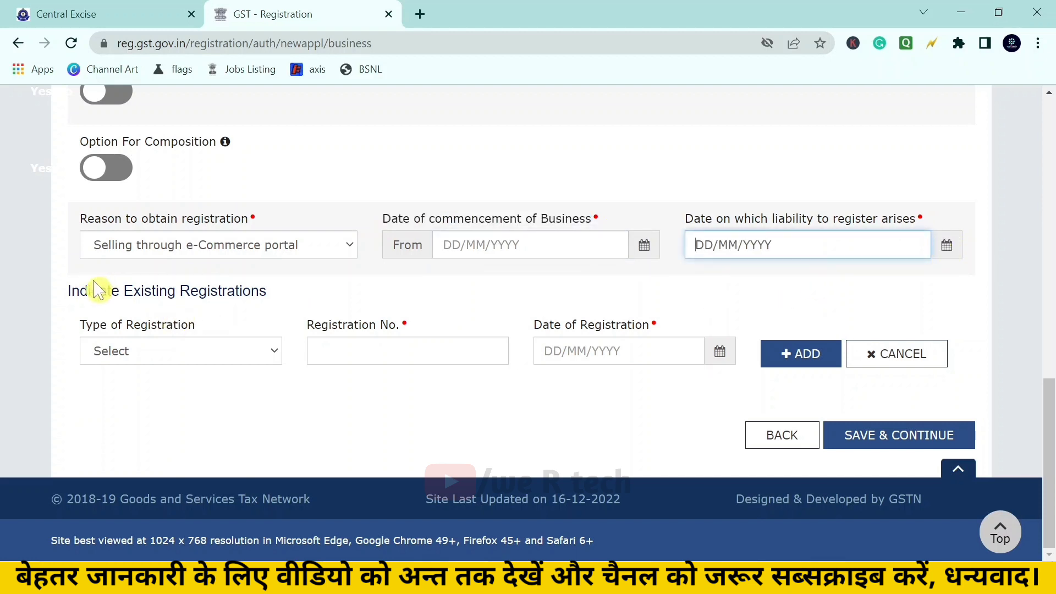
drag(68, 290, 228, 332)
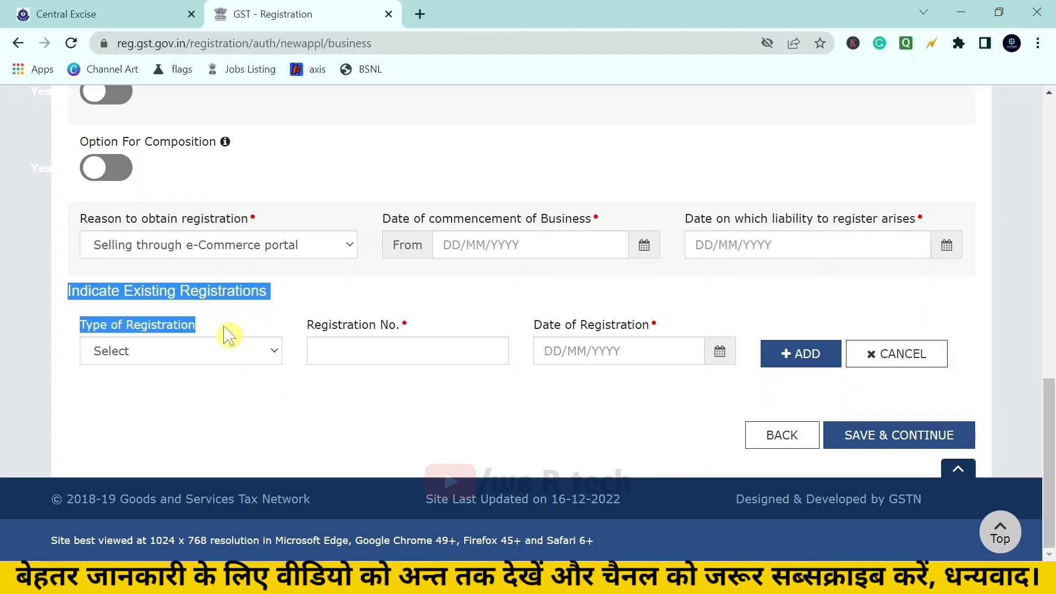
click(187, 358)
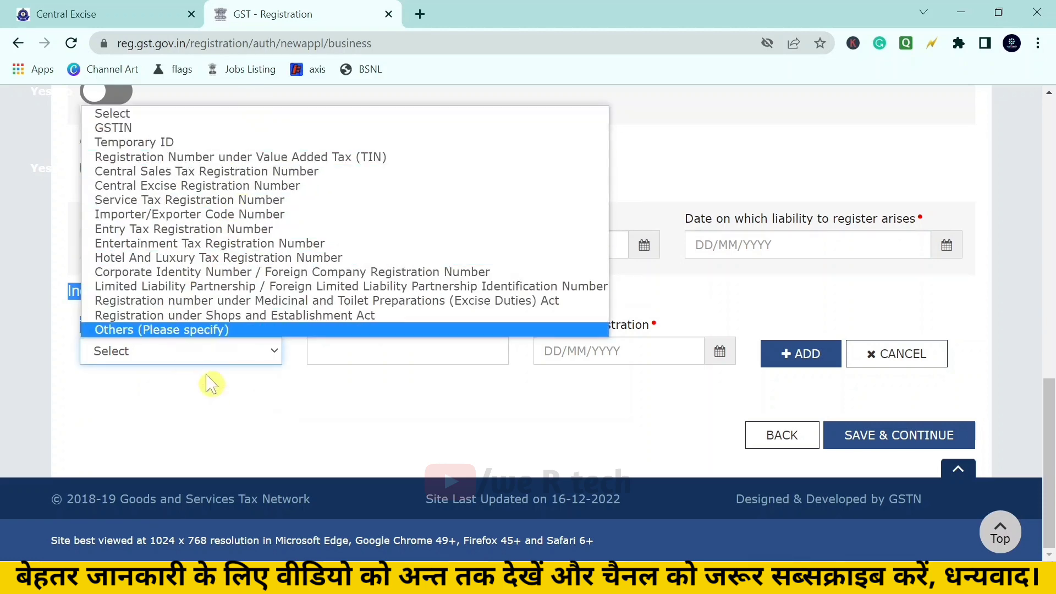
click(405, 332)
click(406, 351)
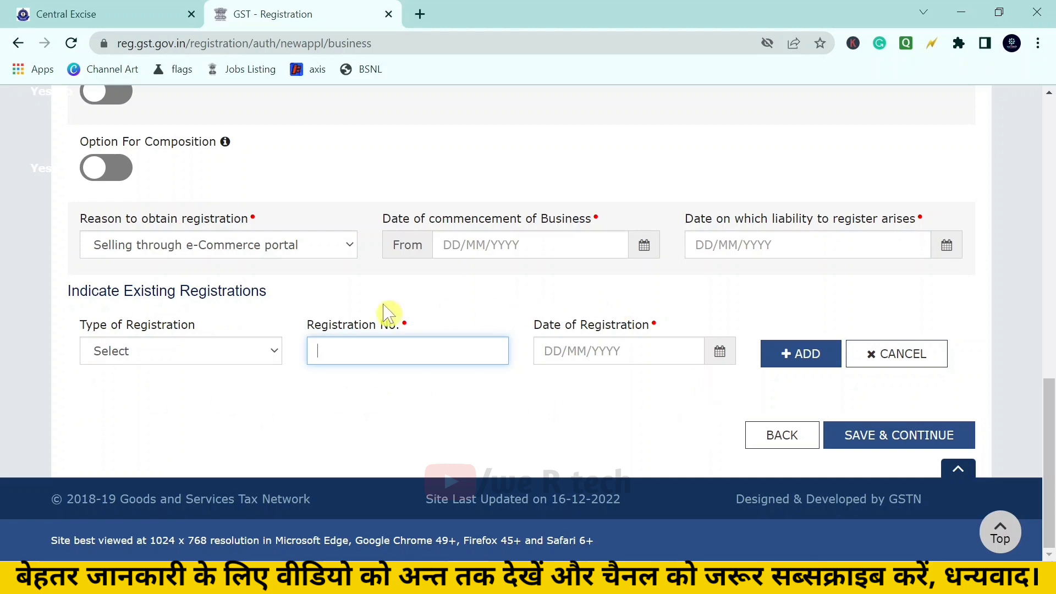
click(890, 447)
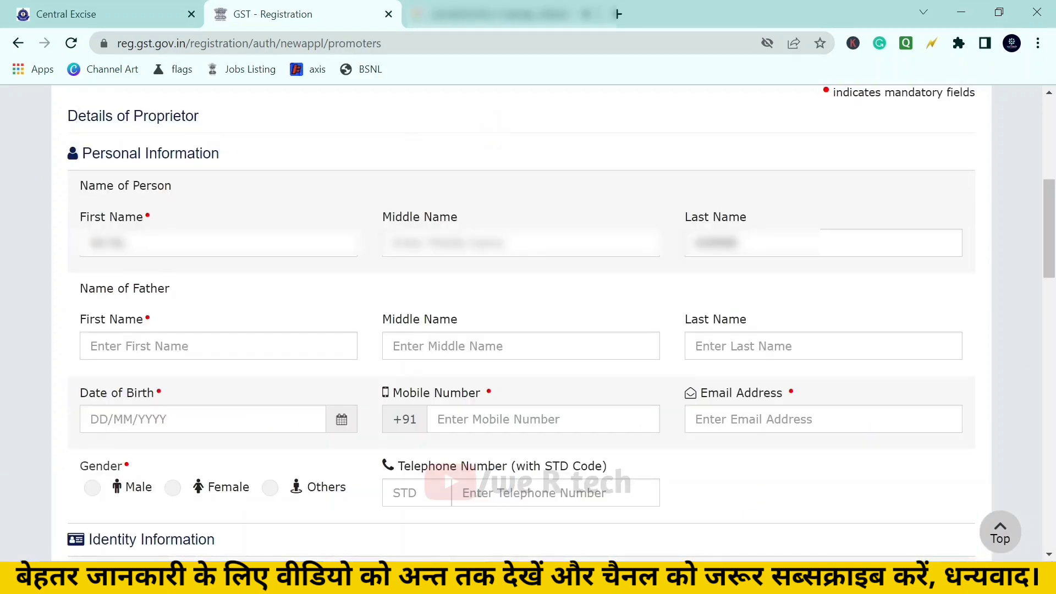
Go through the proprietor's name, father's name, date of birth, mobile number and email fields in the personal information.
drag(87, 115, 194, 115)
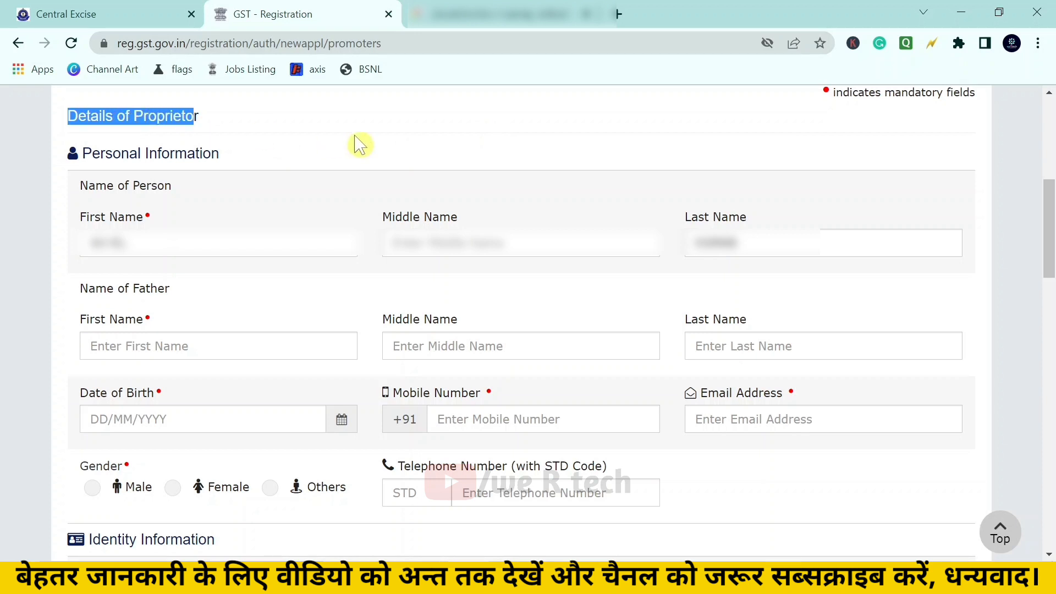
click(209, 116)
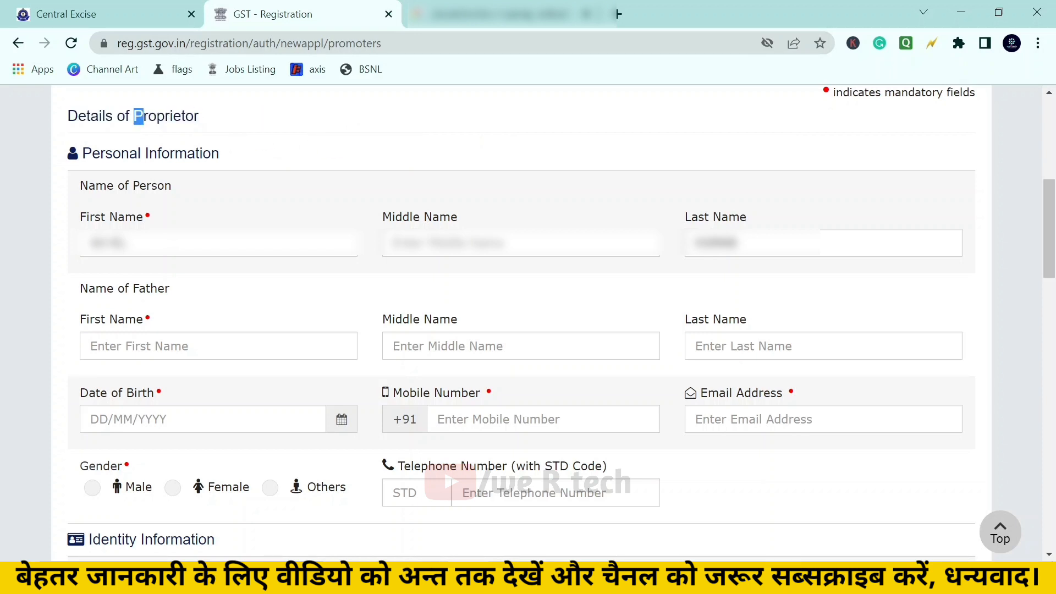
drag(144, 117, 538, 123)
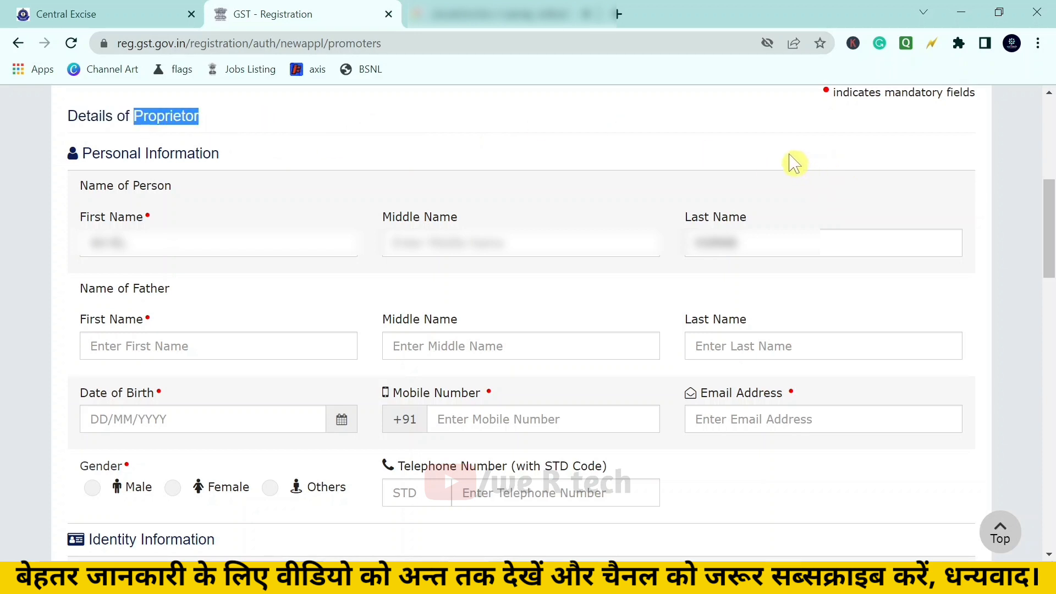
drag(82, 219, 159, 221)
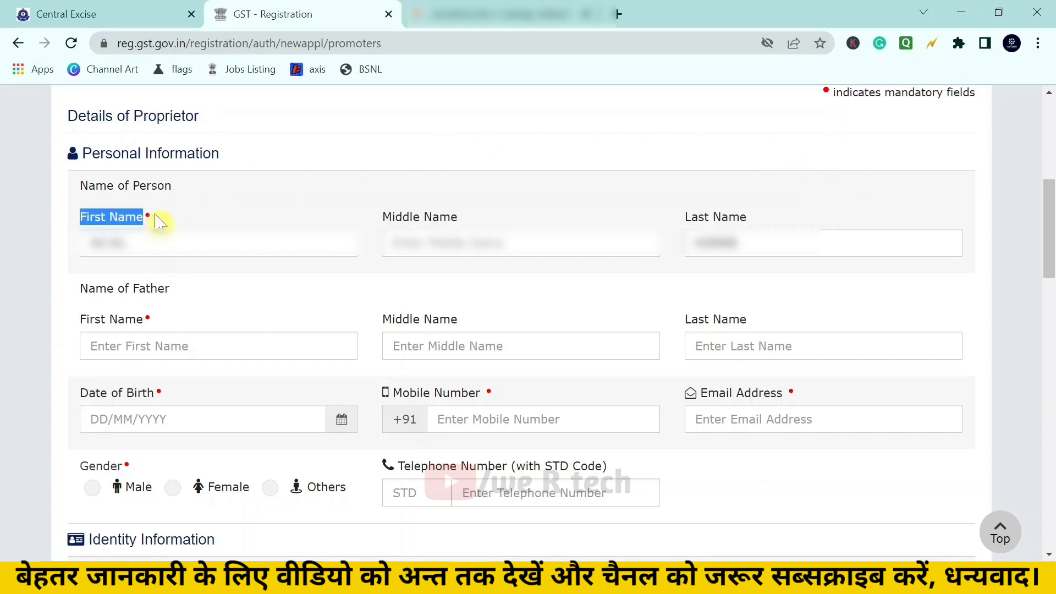
drag(379, 219, 458, 219)
drag(713, 218, 691, 219)
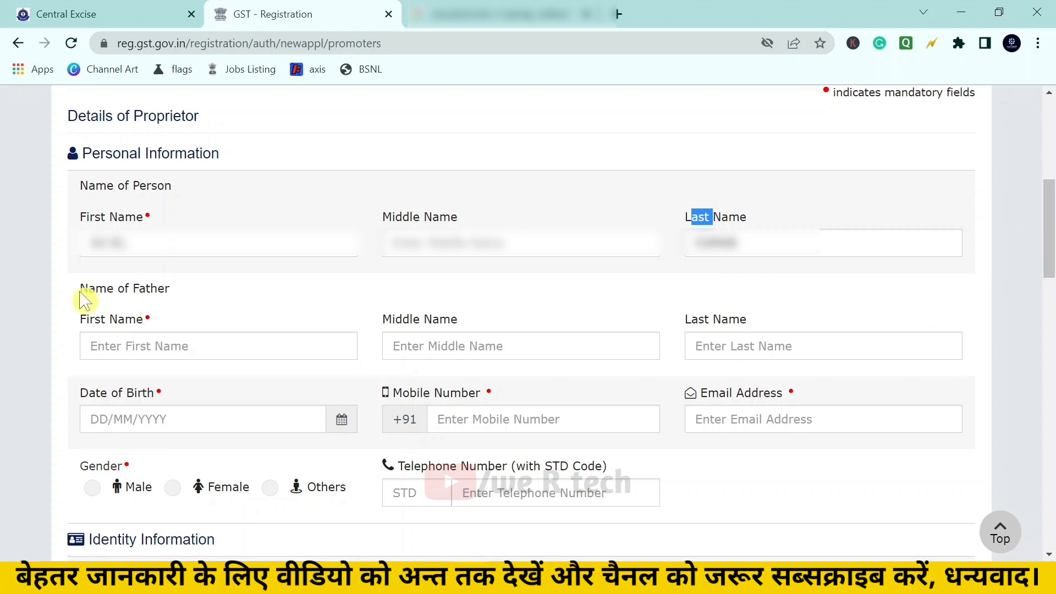
drag(81, 292, 172, 290)
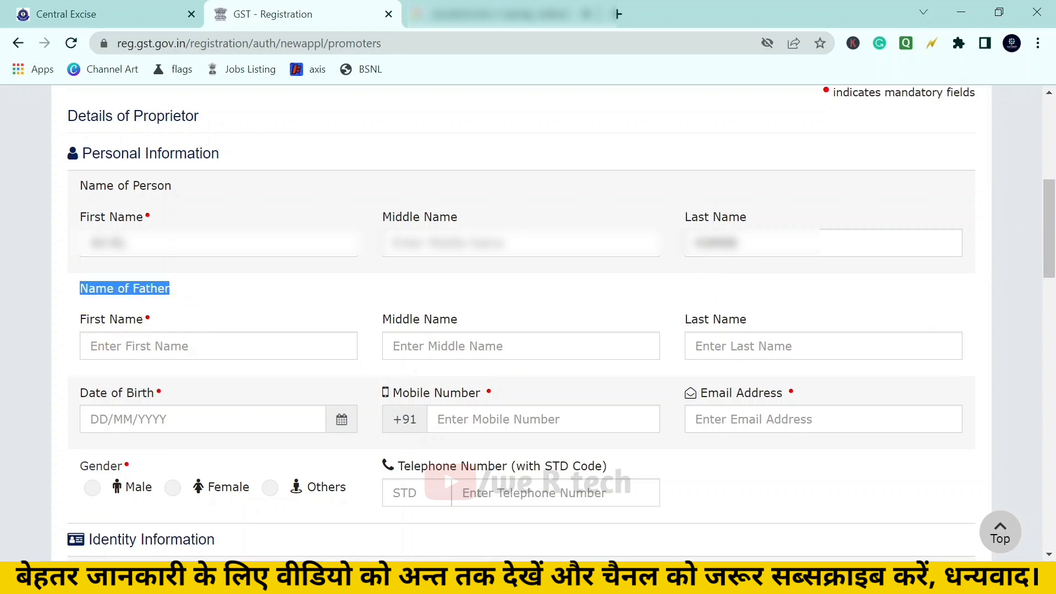
click(138, 347)
click(393, 346)
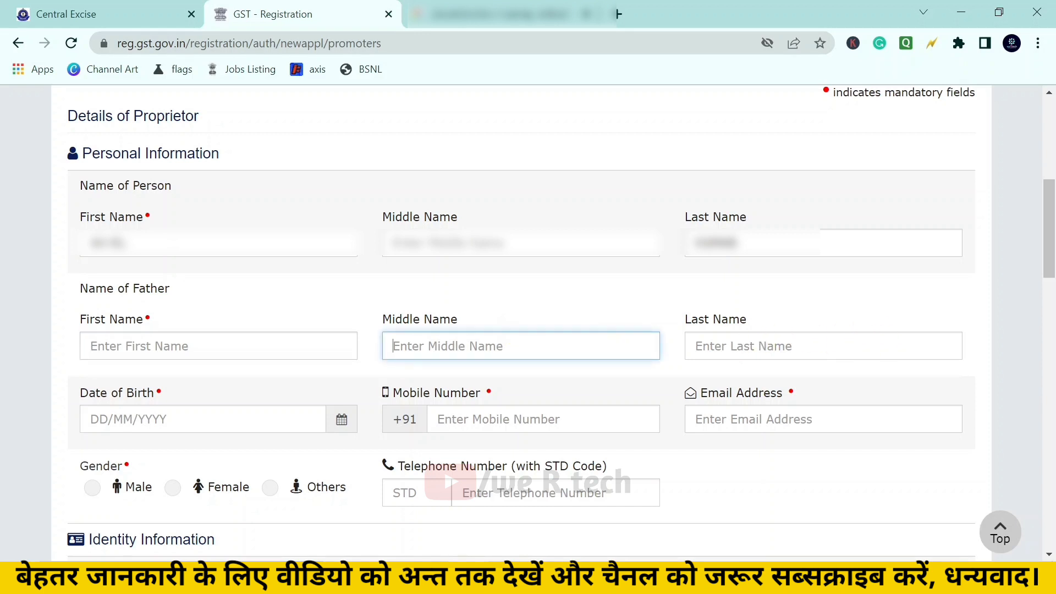
key(Tab)
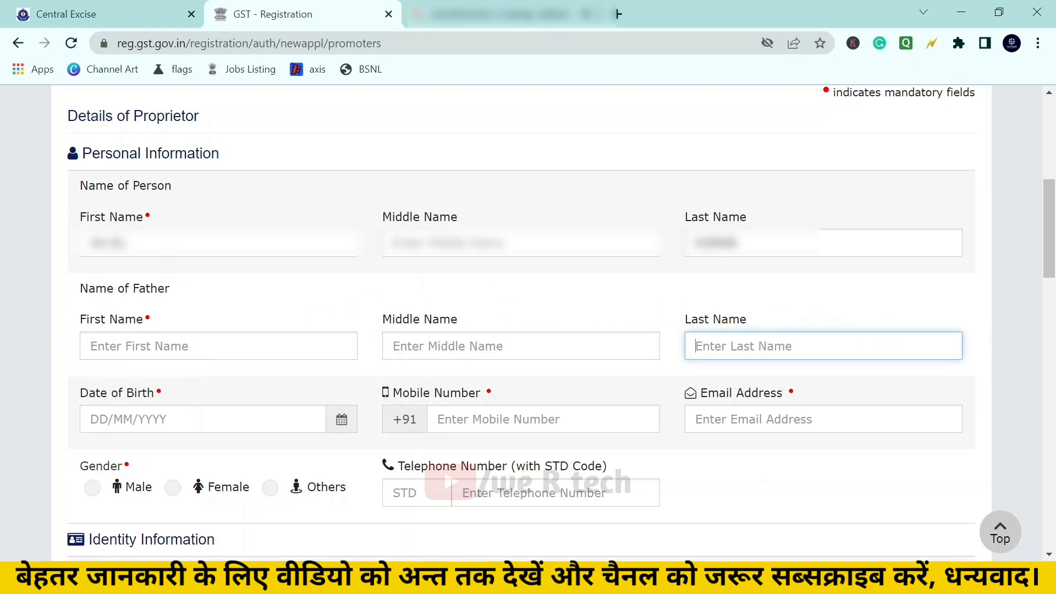
click(91, 419)
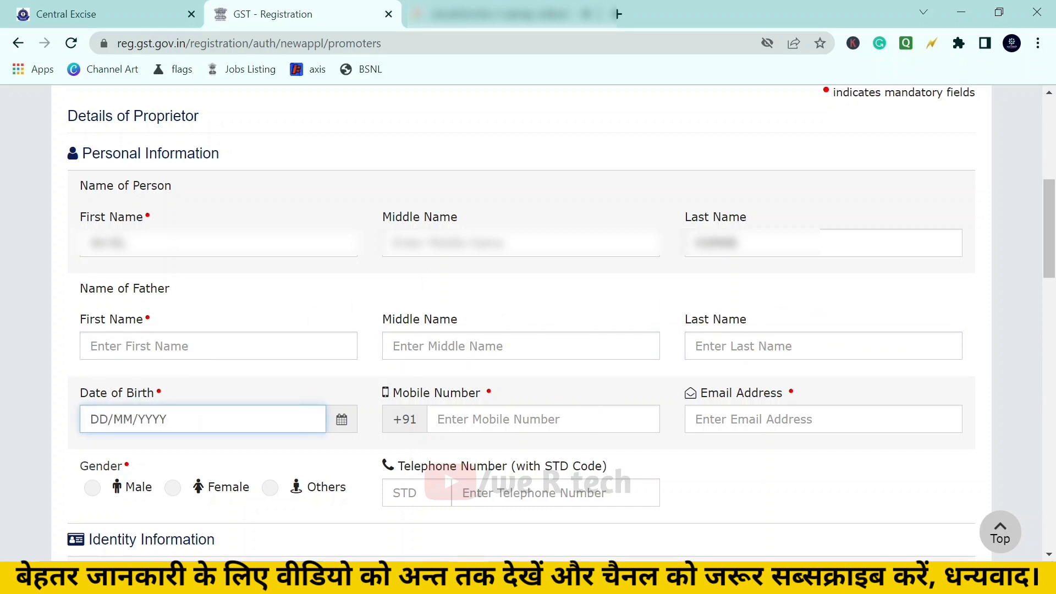
key(Tab)
click(715, 410)
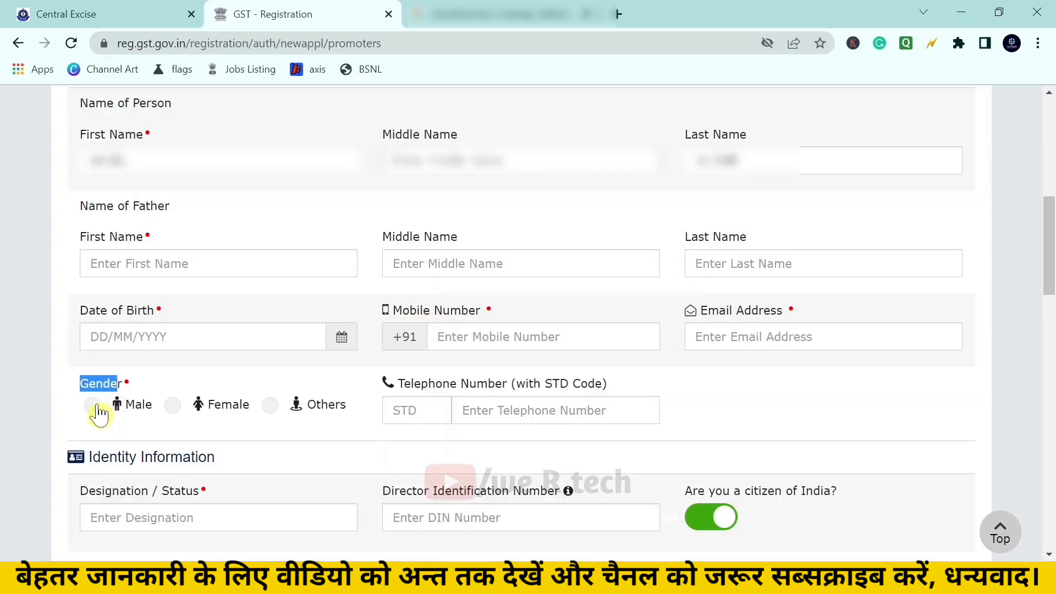
Set the proprietor's gender to Male and look at the telephone number field.
click(95, 406)
drag(404, 385, 502, 385)
click(528, 411)
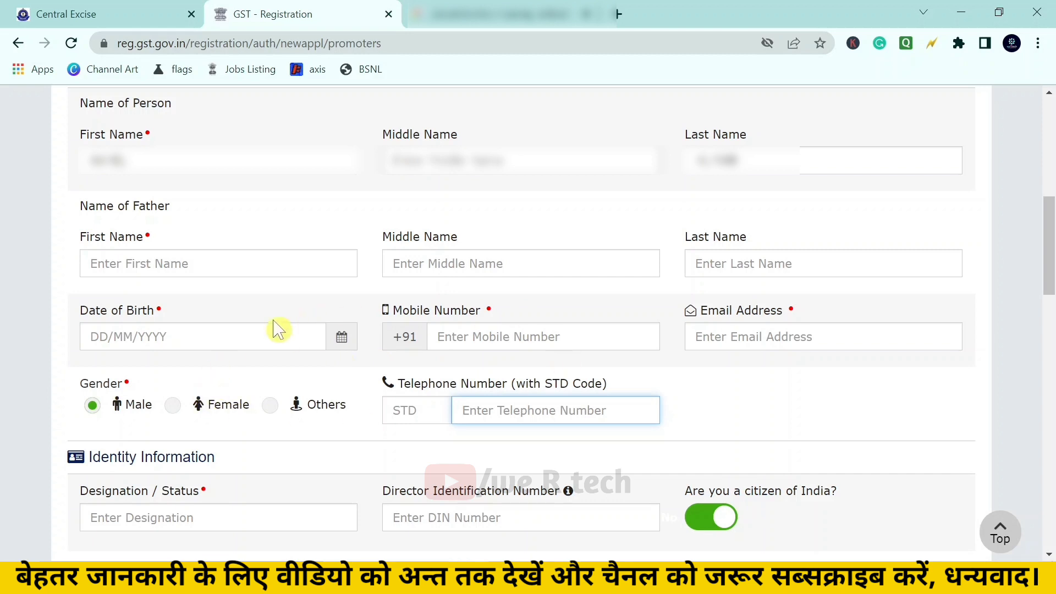
Go through the designation, director identification number, PAN and passport fields in the identity information.
scroll(694, 376, down, 5)
drag(92, 127, 236, 141)
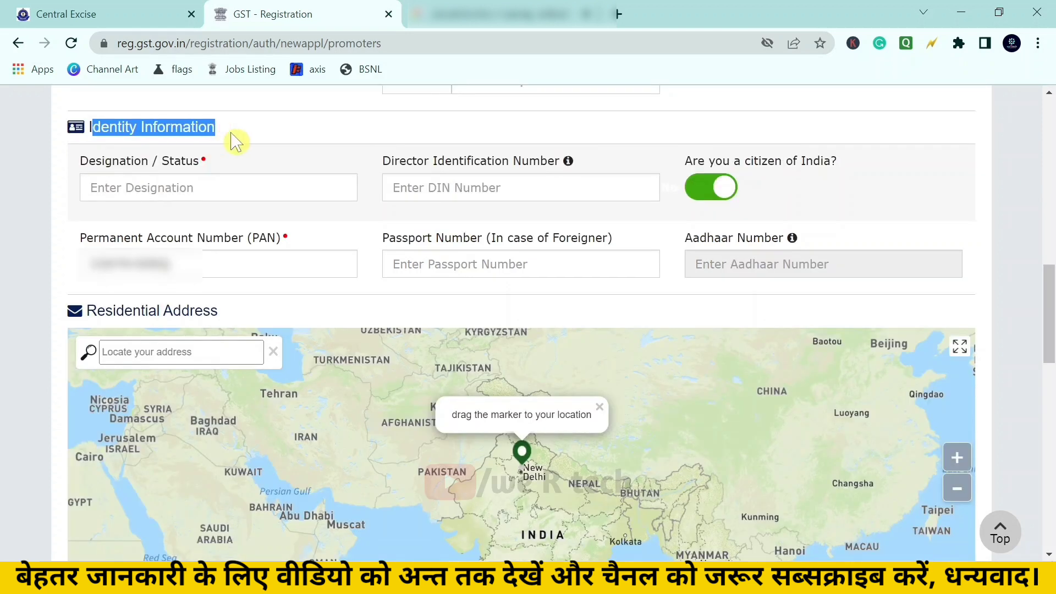
drag(83, 171, 205, 176)
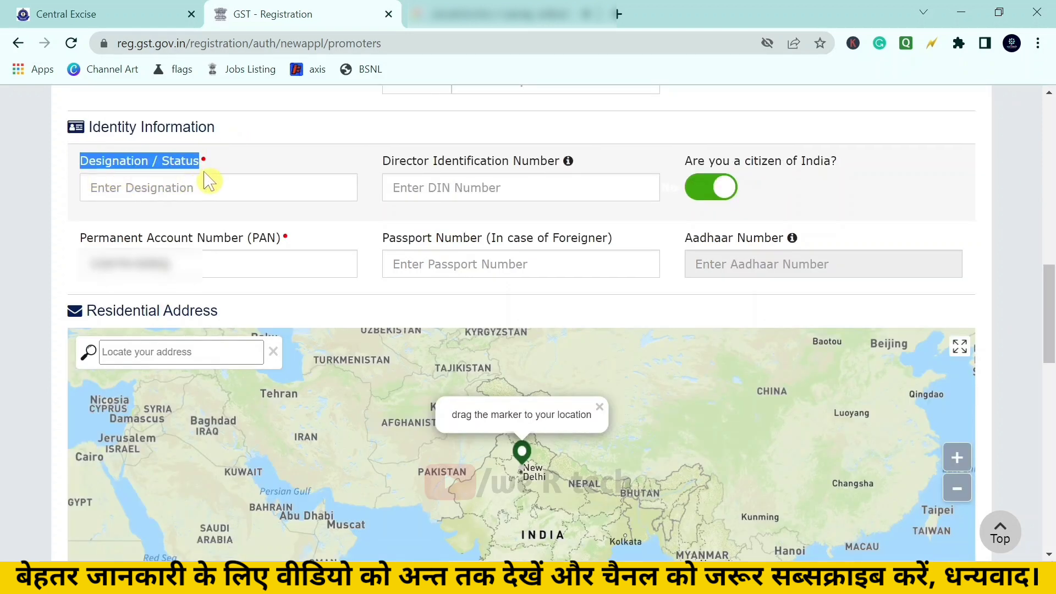
click(156, 189)
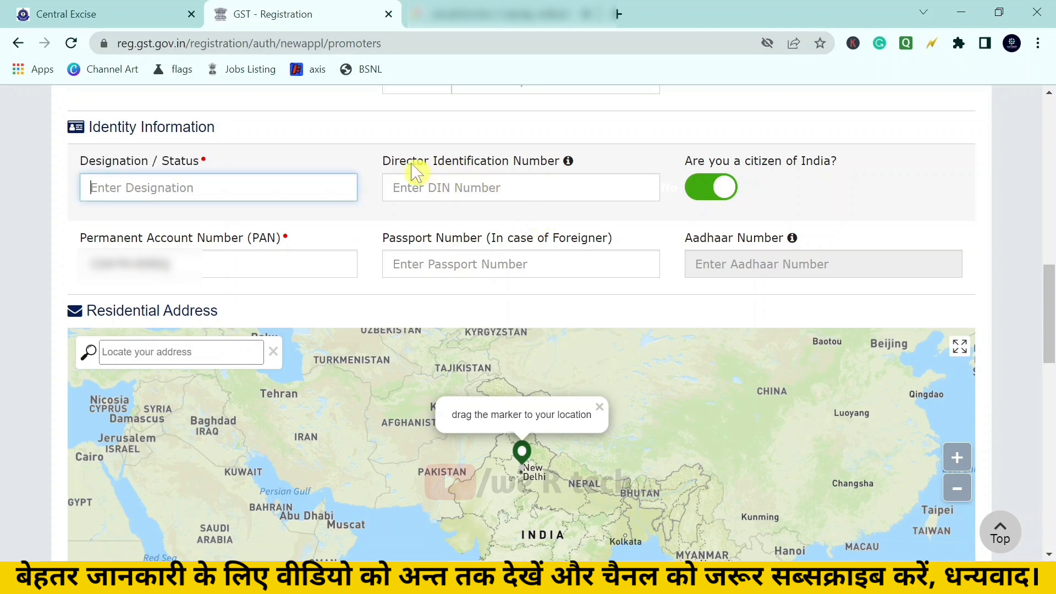
drag(385, 163, 562, 165)
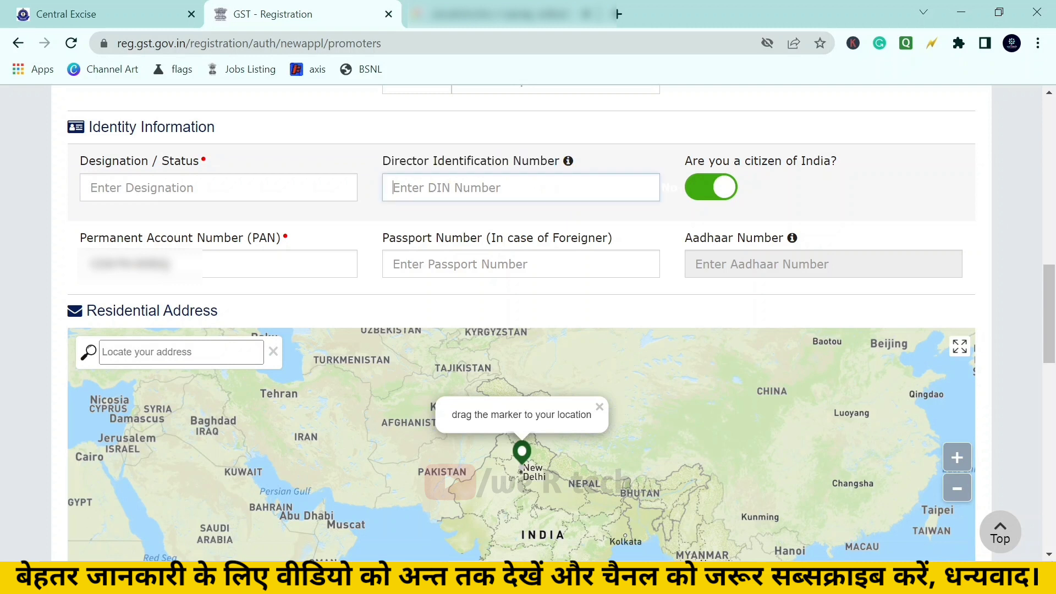
drag(81, 238, 266, 245)
drag(380, 243, 493, 251)
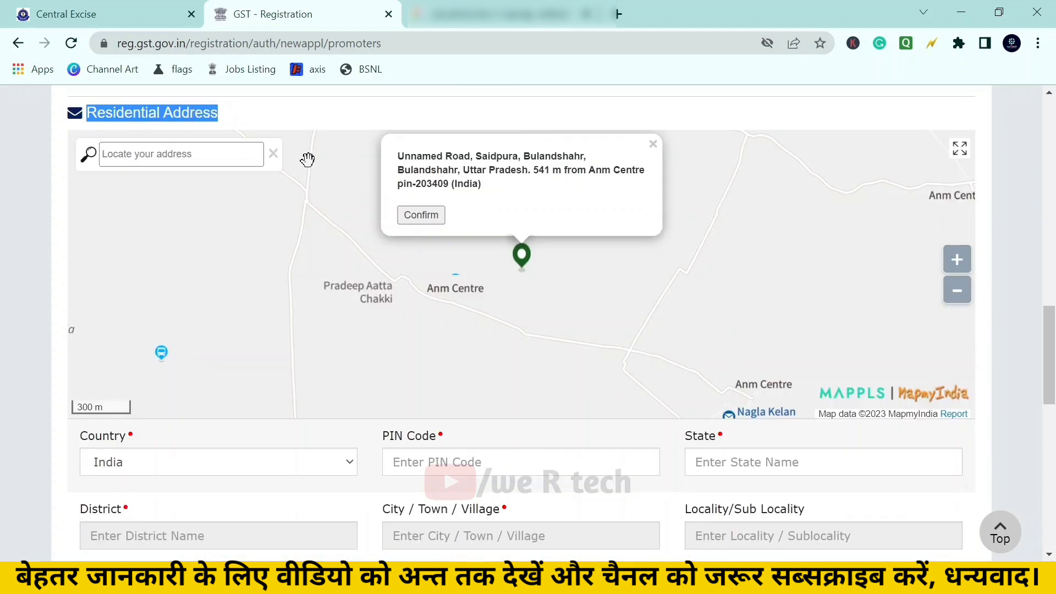
Move the residential address map's location marker to NH 34 near Bulandshahr and show the wider area around it.
click(960, 296)
click(962, 297)
click(962, 297)
click(961, 297)
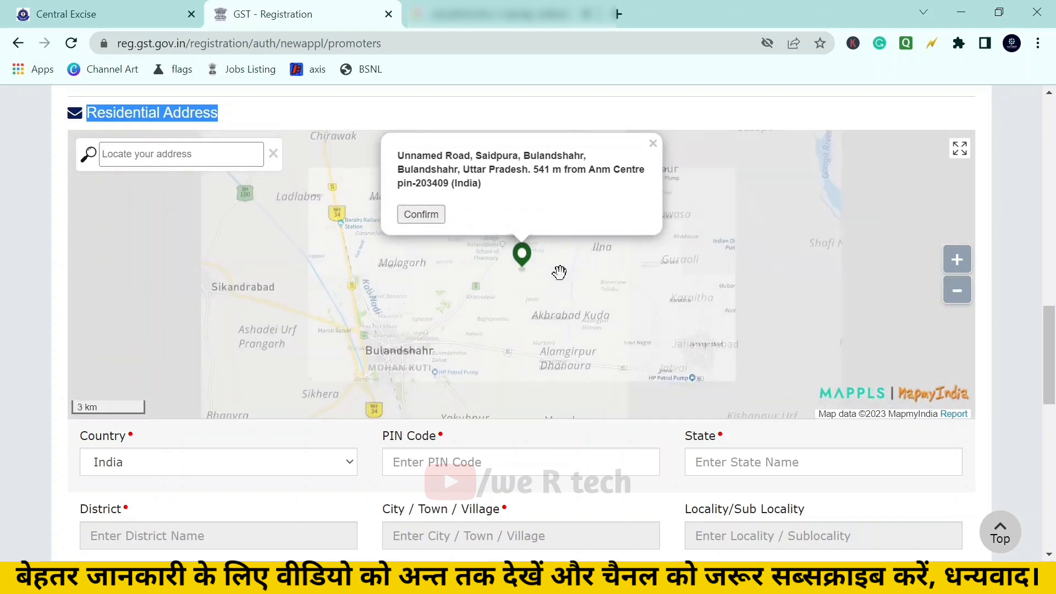
mouse_move(517, 257)
mouse_down()
mouse_move(288, 274)
mouse_move(339, 241)
mouse_up()
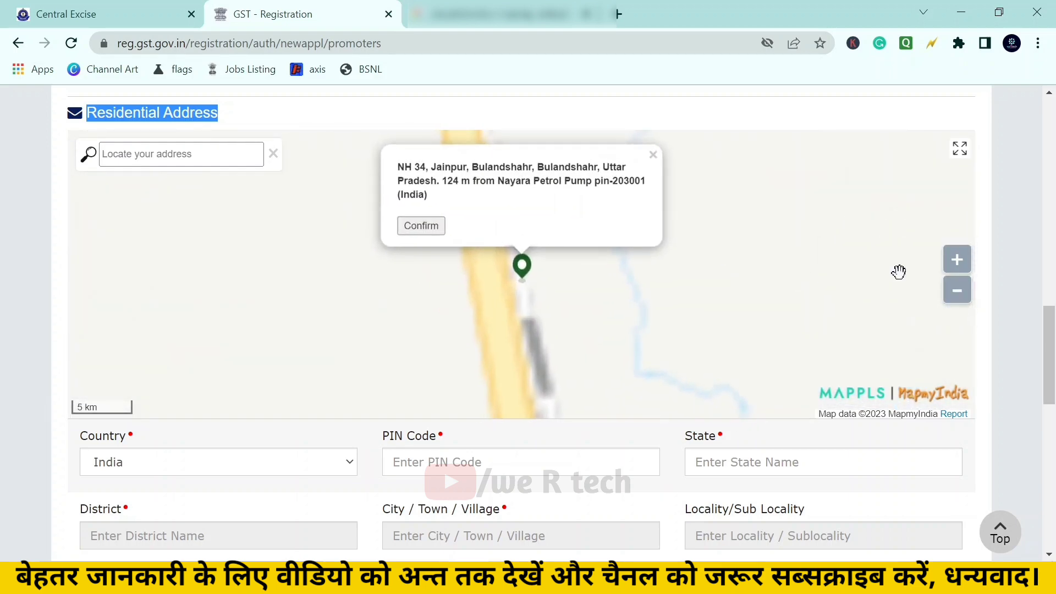
click(960, 297)
click(961, 297)
click(961, 297)
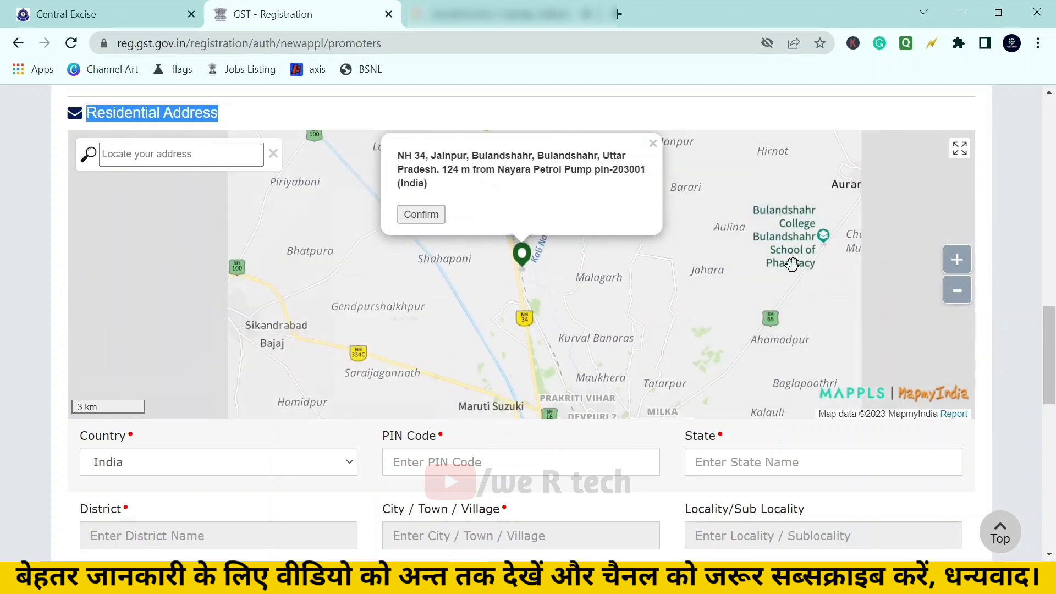
scroll(461, 263, down, 2)
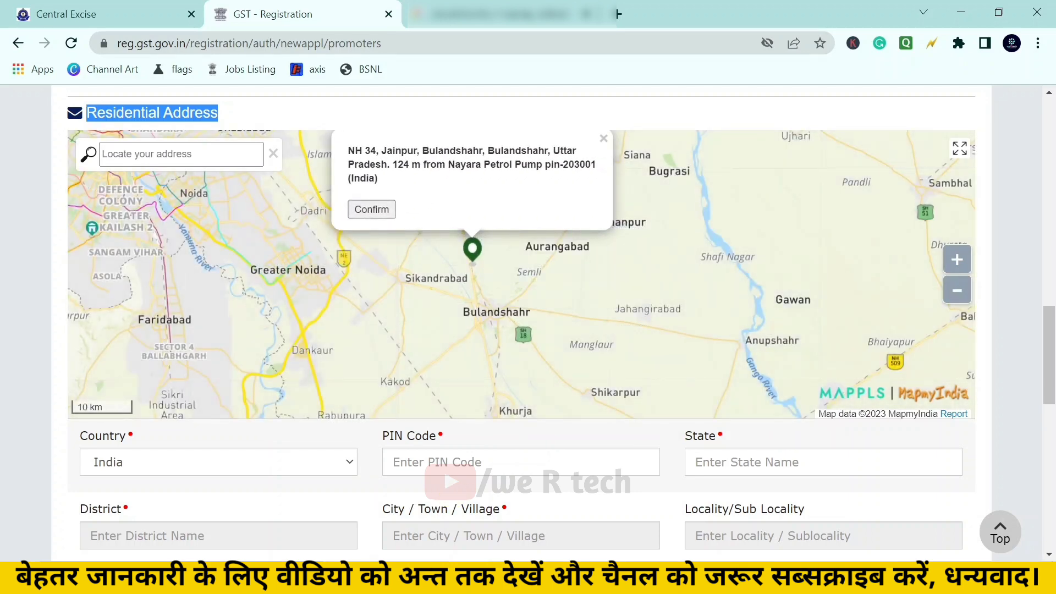
Go through the residential address fields from PIN code, state and district to street, building number and nearby landmark.
click(610, 464)
scroll(610, 467, down, 2)
click(689, 308)
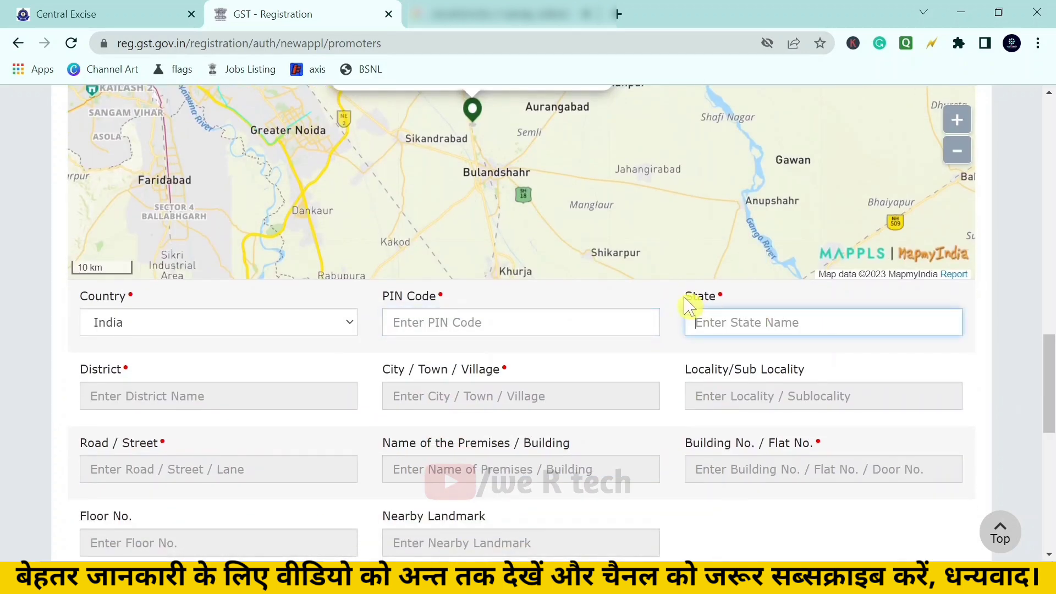
scroll(322, 363, down, 1)
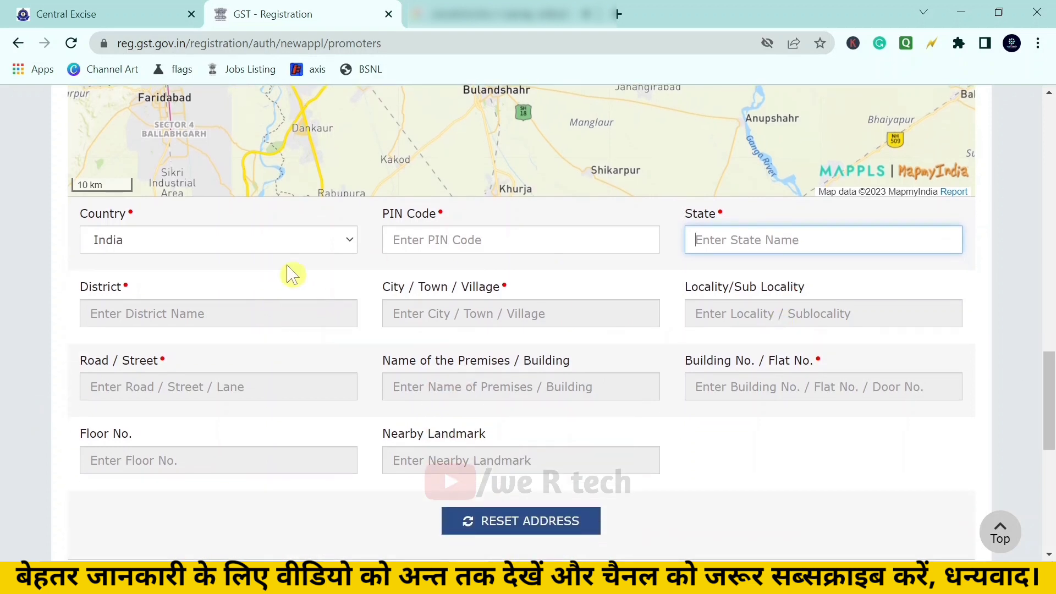
drag(414, 214, 436, 214)
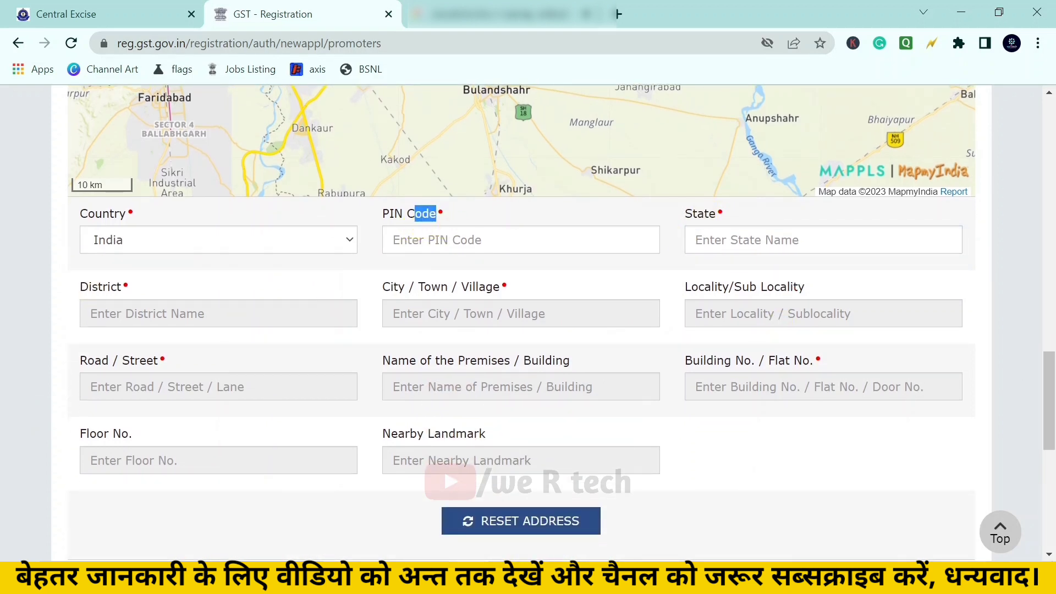
double_click(700, 215)
double_click(91, 287)
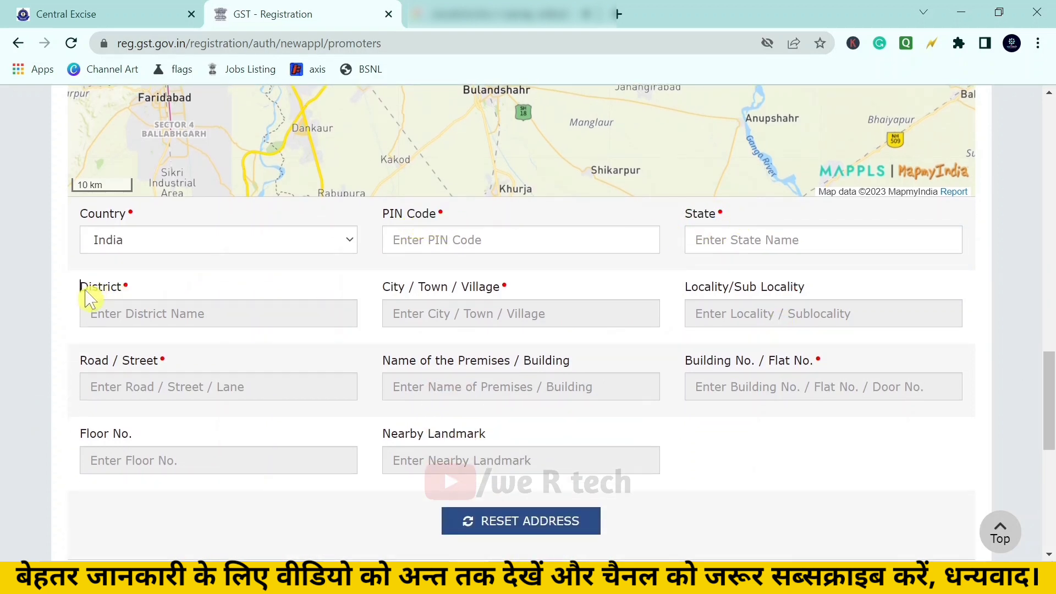
drag(383, 287, 497, 300)
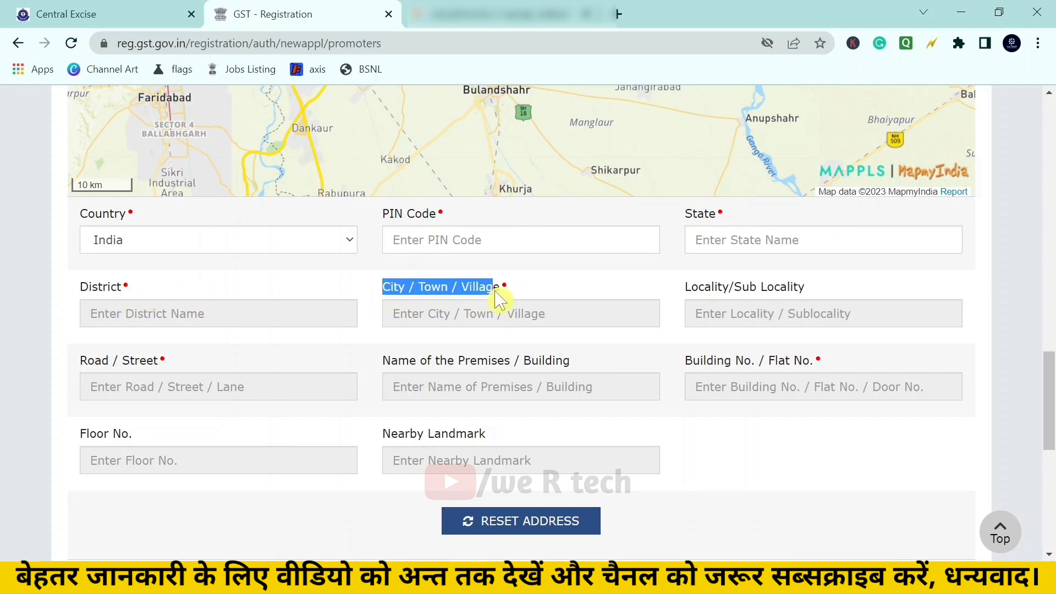
drag(687, 287, 811, 289)
drag(120, 365, 181, 366)
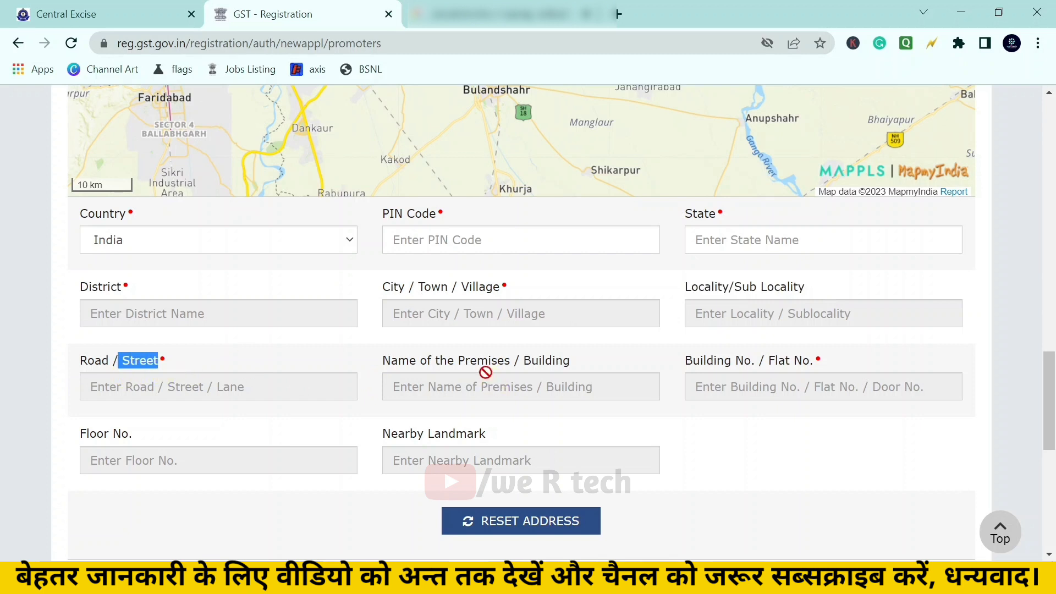
drag(397, 364, 589, 381)
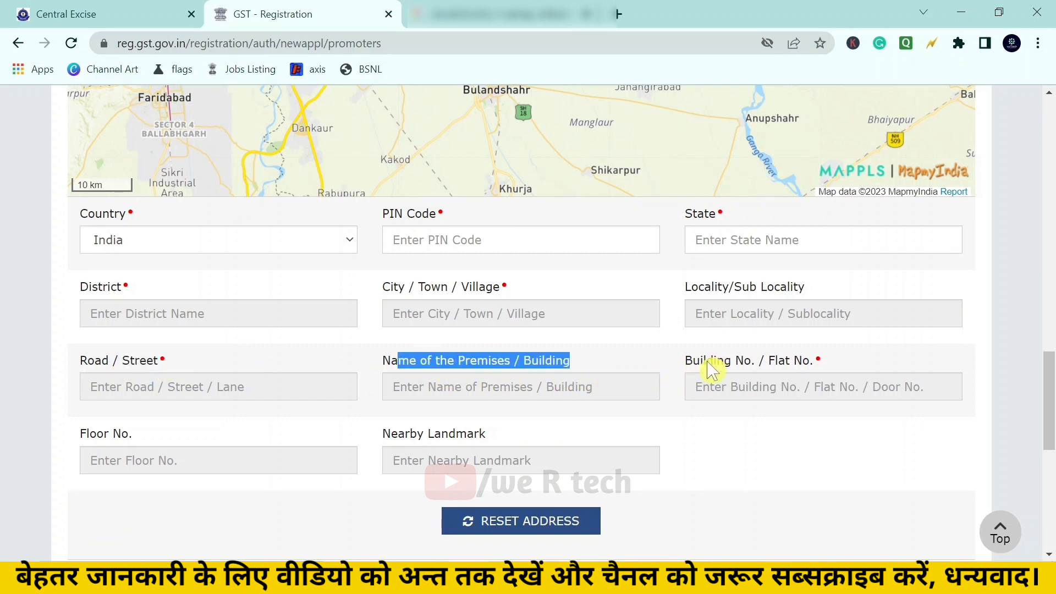
drag(693, 365, 807, 368)
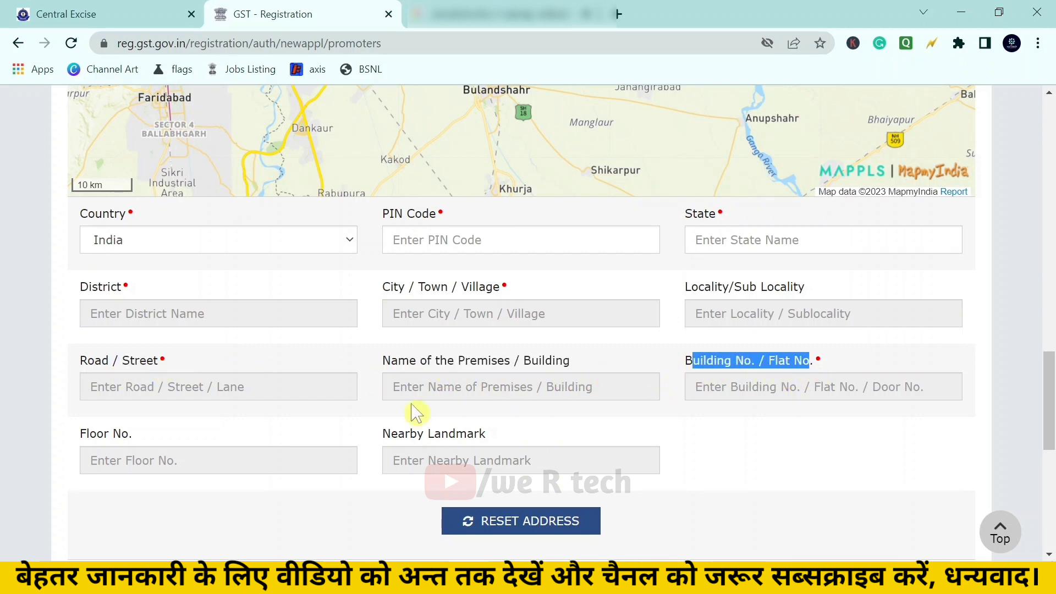
drag(390, 435, 536, 437)
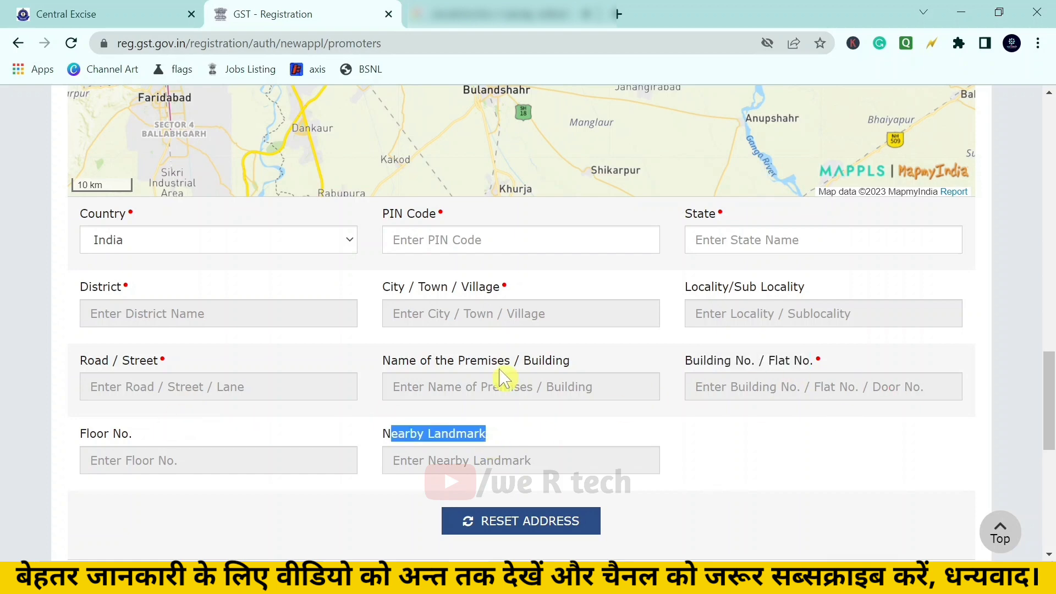
Read the format and maximum file size requirements for the proprietor's photograph under Document Upload.
scroll(806, 358, down, 5)
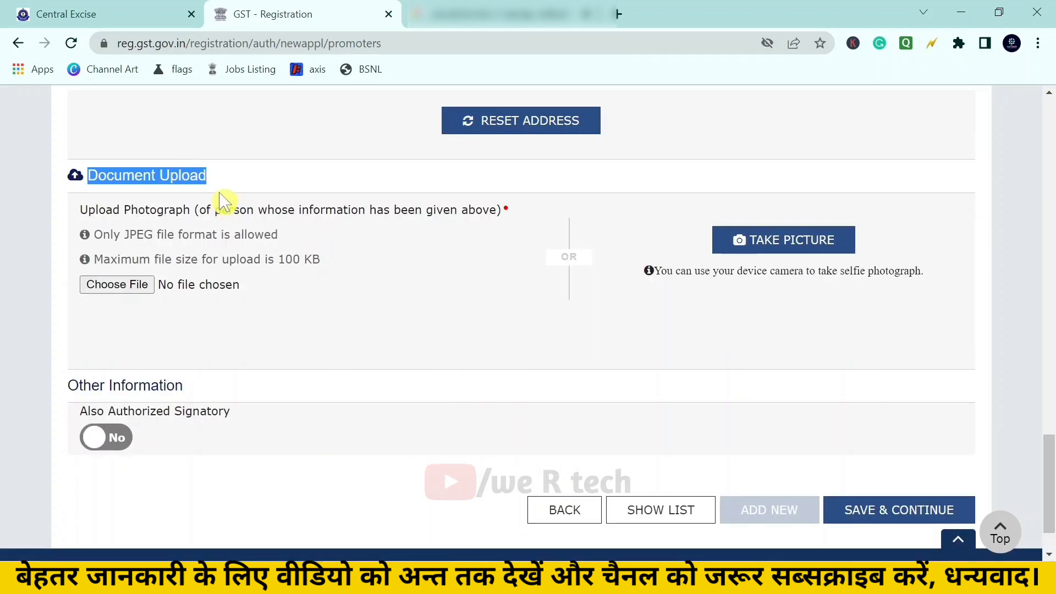
drag(81, 214, 211, 220)
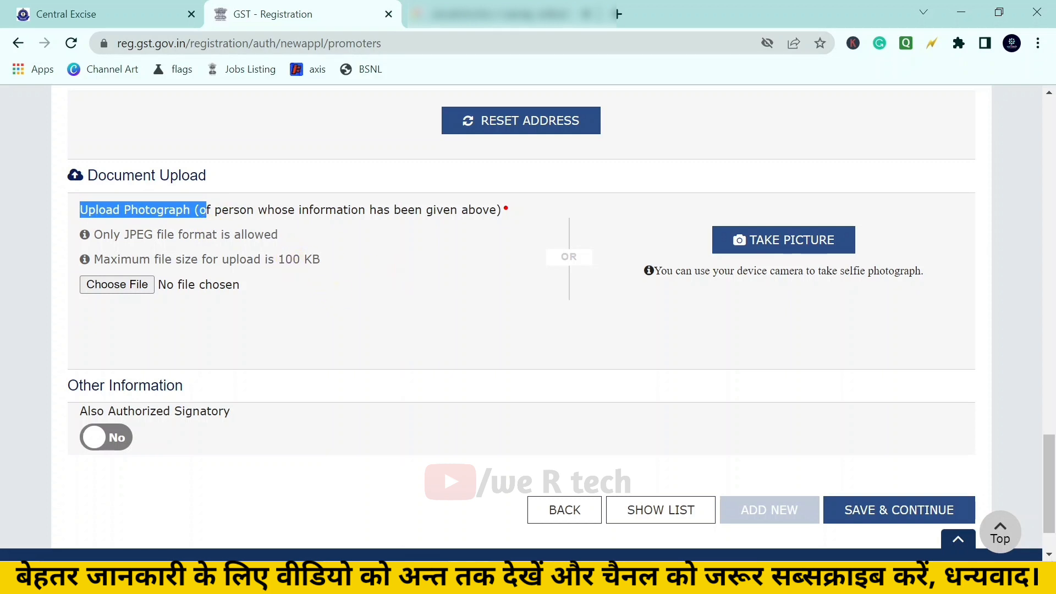
double_click(290, 260)
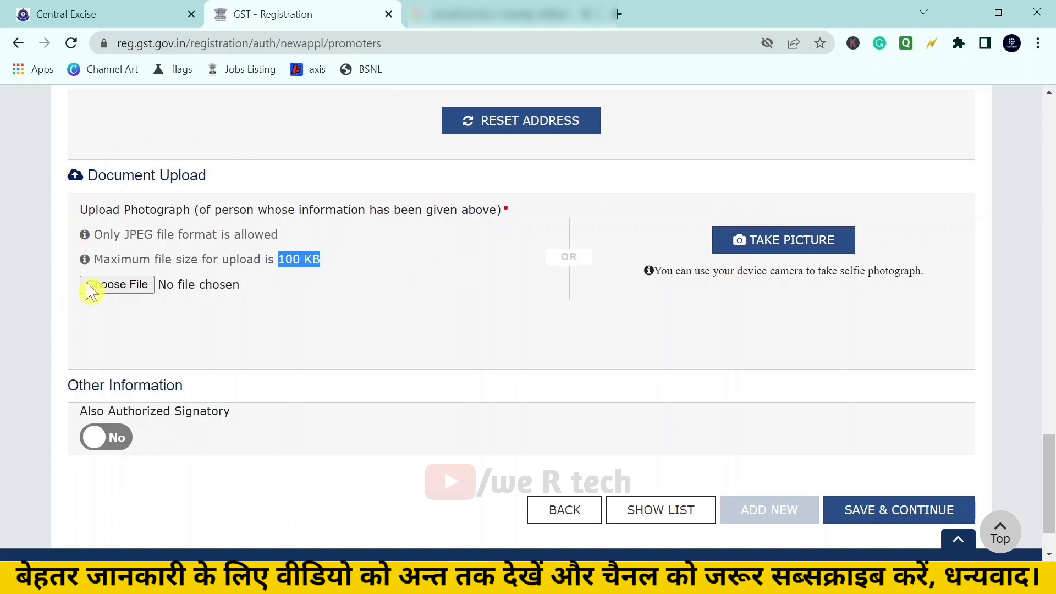
Mark the proprietor as also the authorized signatory, and save the proprietor details to continue.
drag(68, 314, 189, 330)
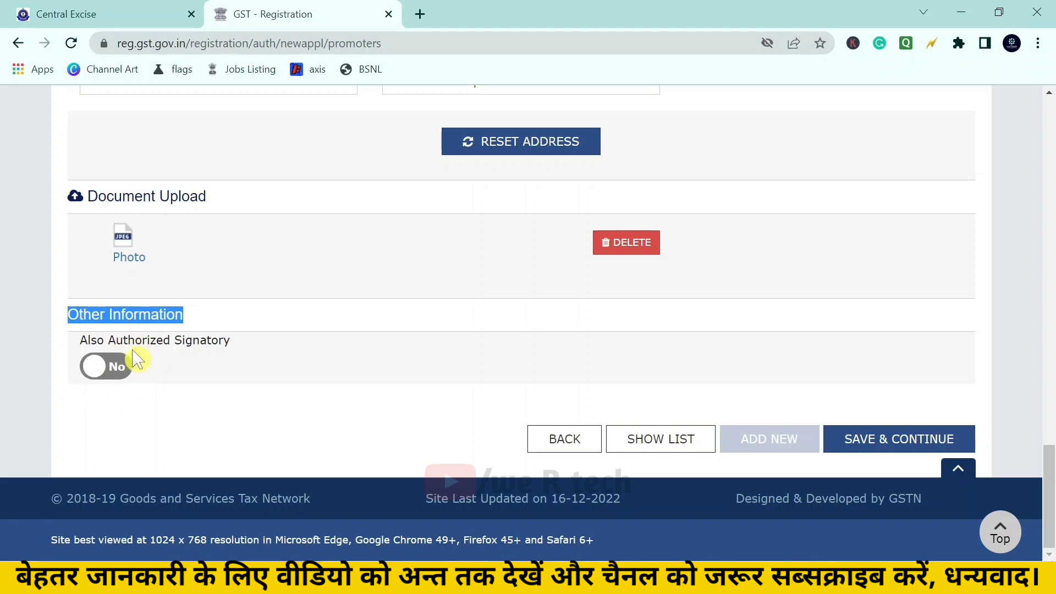
click(105, 369)
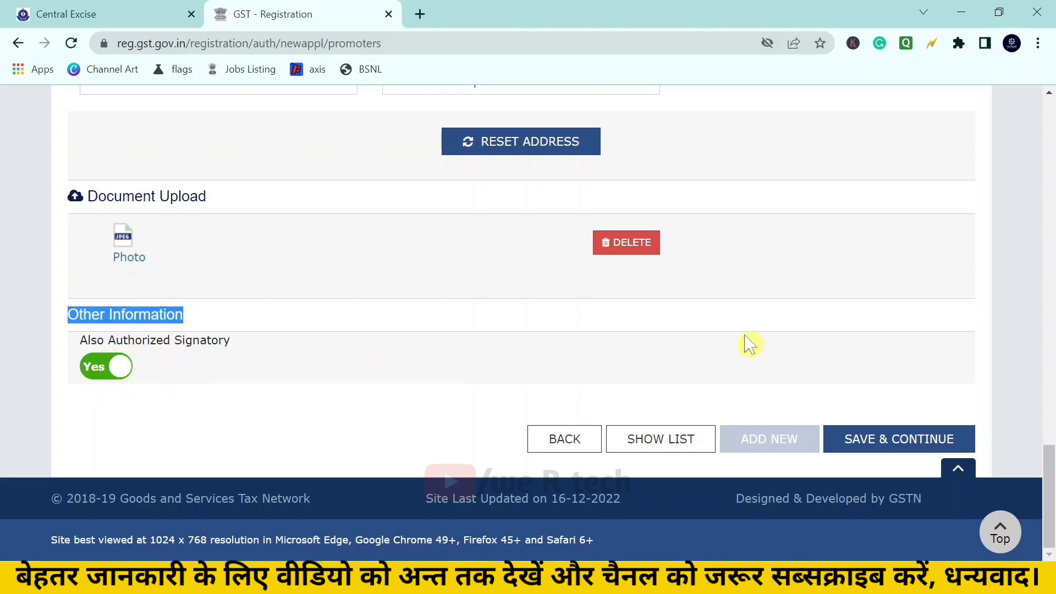
click(896, 448)
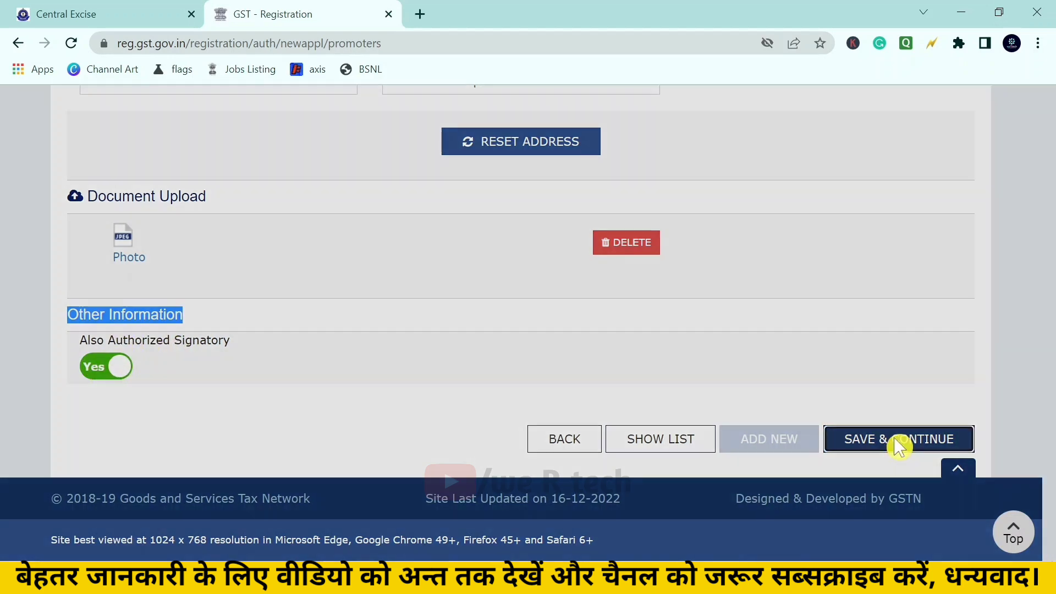
Mark the person as Primary Authorized Signatory and save the authorized signatory details to continue.
click(484, 353)
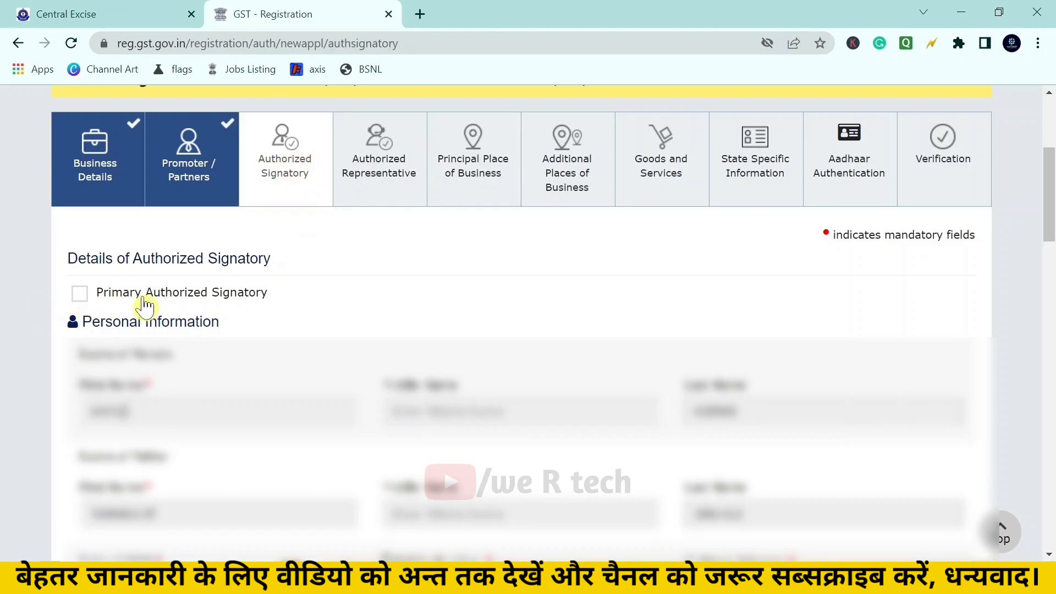
drag(104, 297, 237, 300)
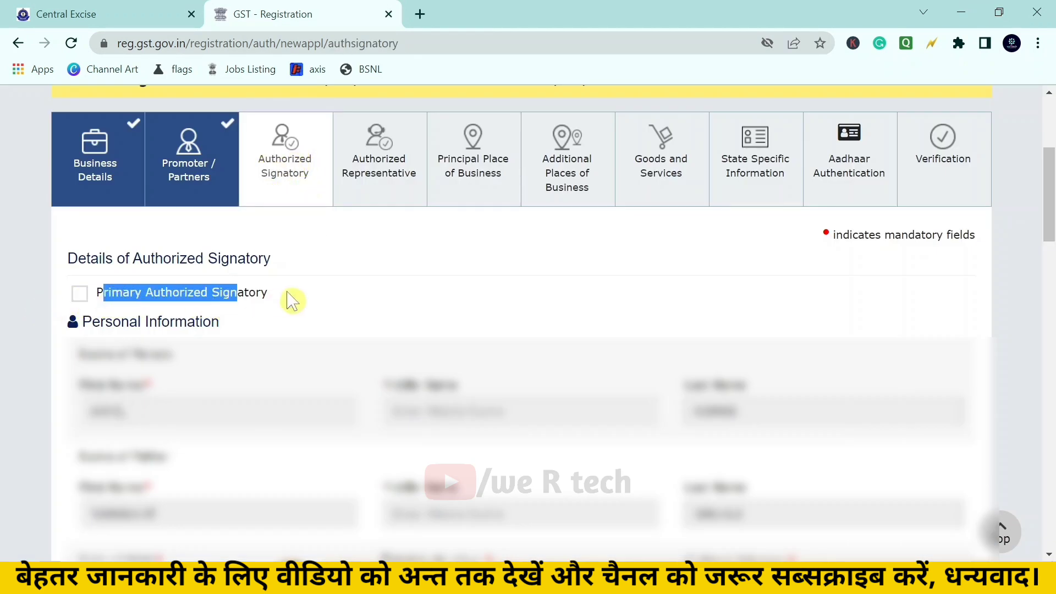
click(80, 296)
scroll(830, 275, down, 15)
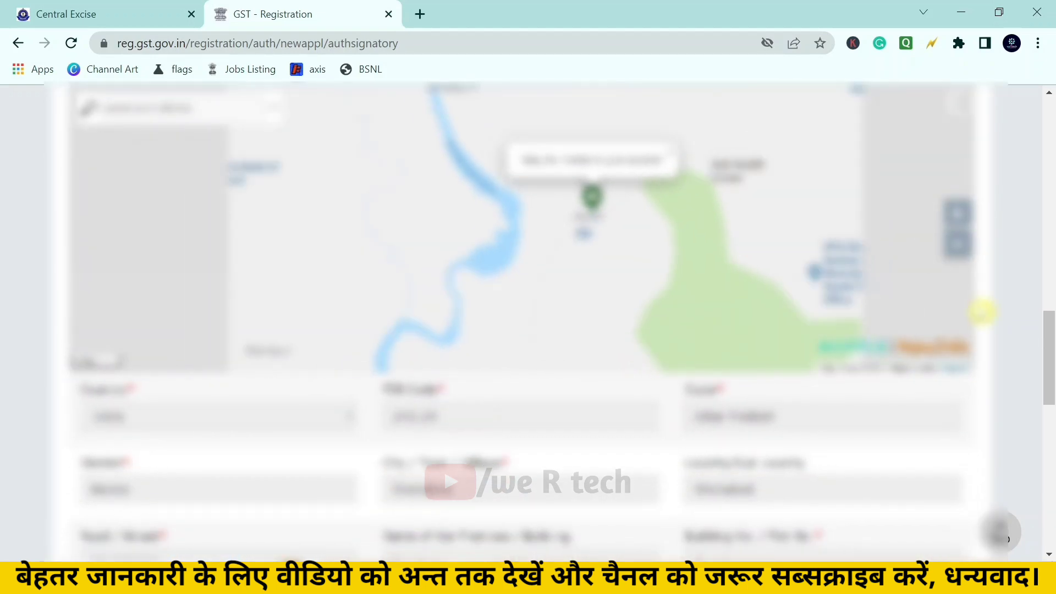
scroll(1013, 360, down, 9)
scroll(1010, 358, down, 4)
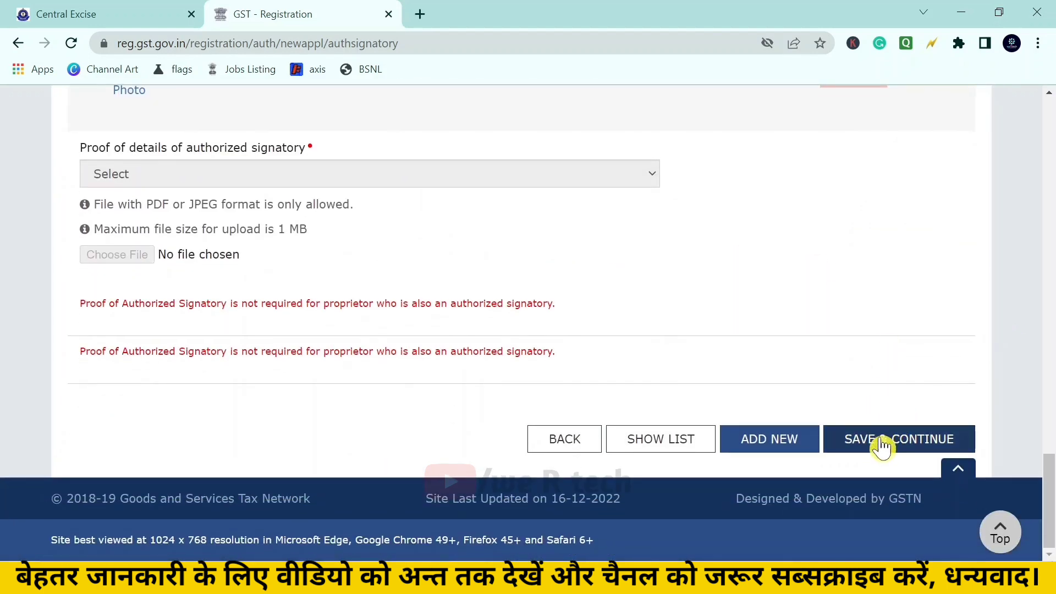
click(877, 448)
Leave the authorized representative option off and save to continue to the principal place of business.
drag(142, 322, 323, 331)
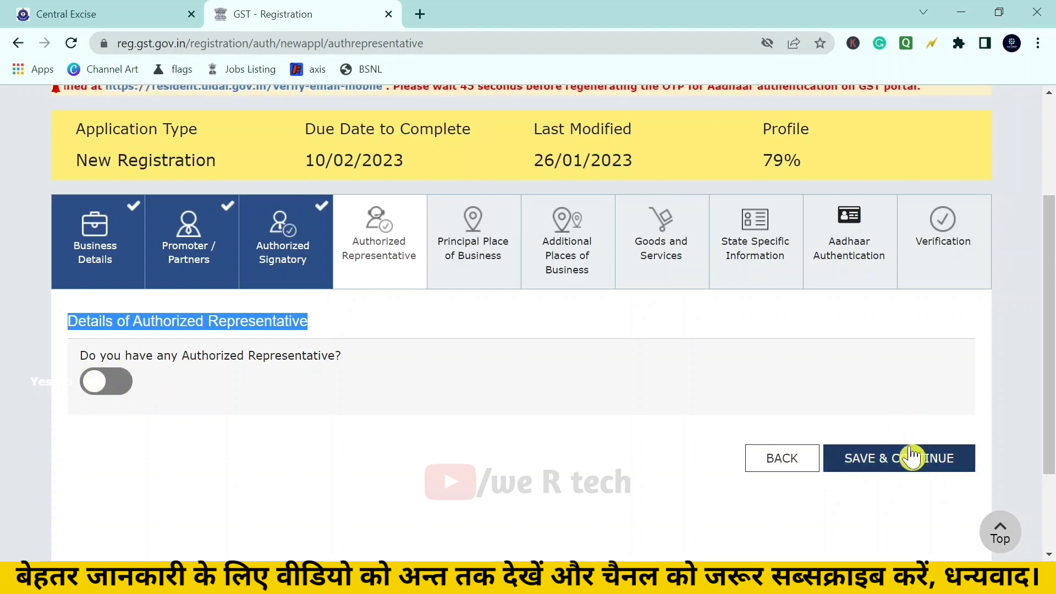
click(906, 469)
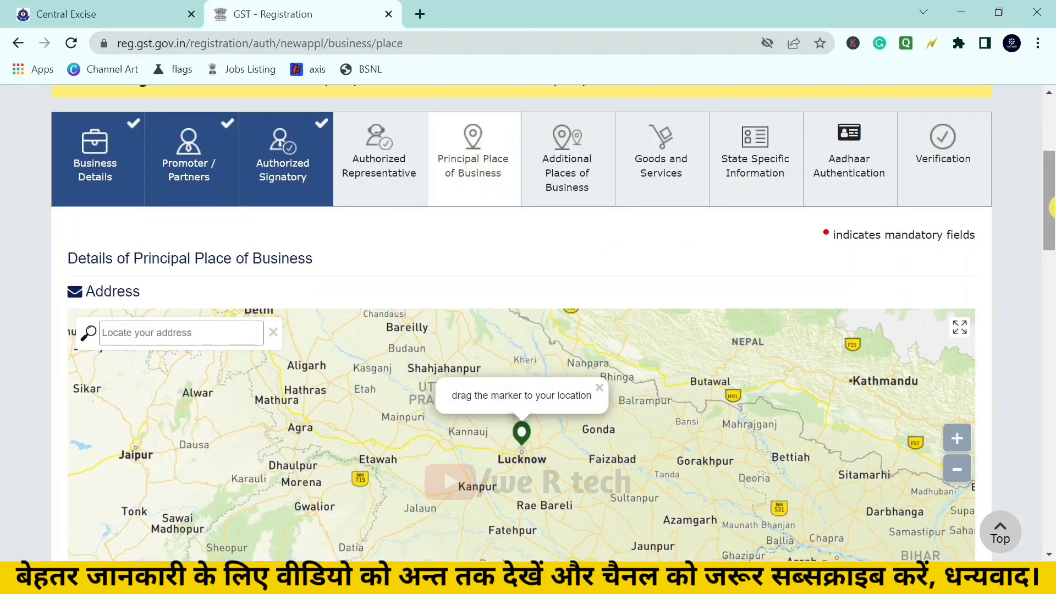
Move the principal place of business map marker to Manjhupur, Haidergarh, Barabanki, and go through the address fields.
drag(1051, 202, 1052, 272)
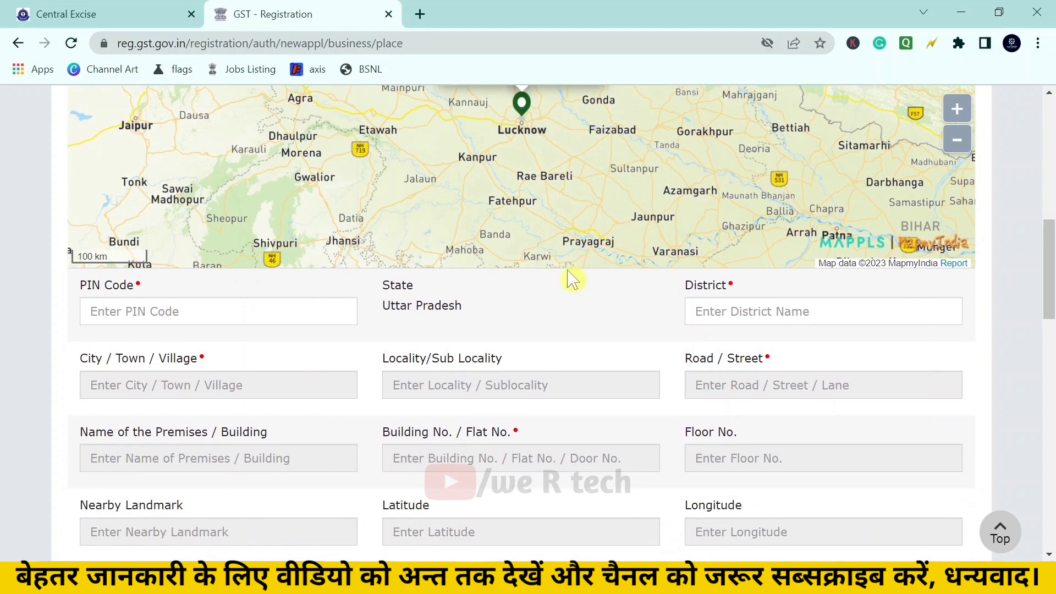
scroll(316, 165, up, 3)
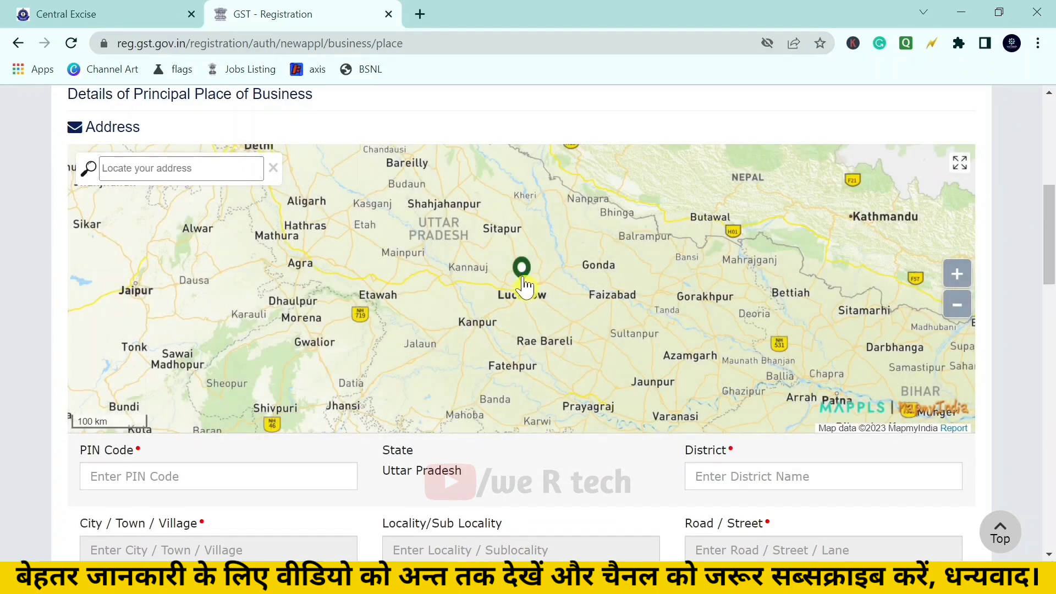
drag(521, 271, 548, 281)
scroll(645, 208, down, 1)
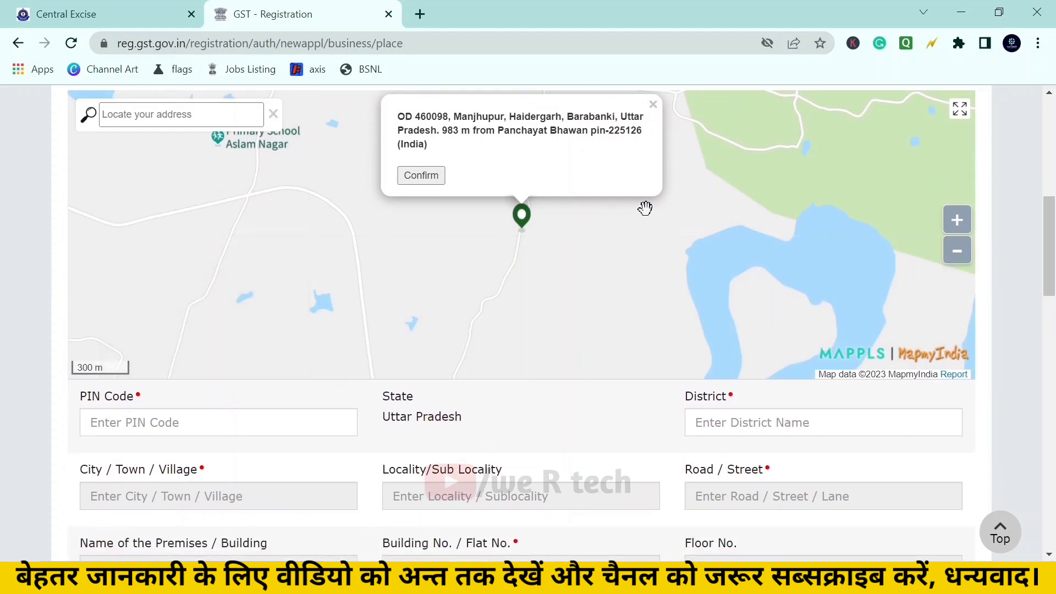
scroll(1047, 308, down, 5)
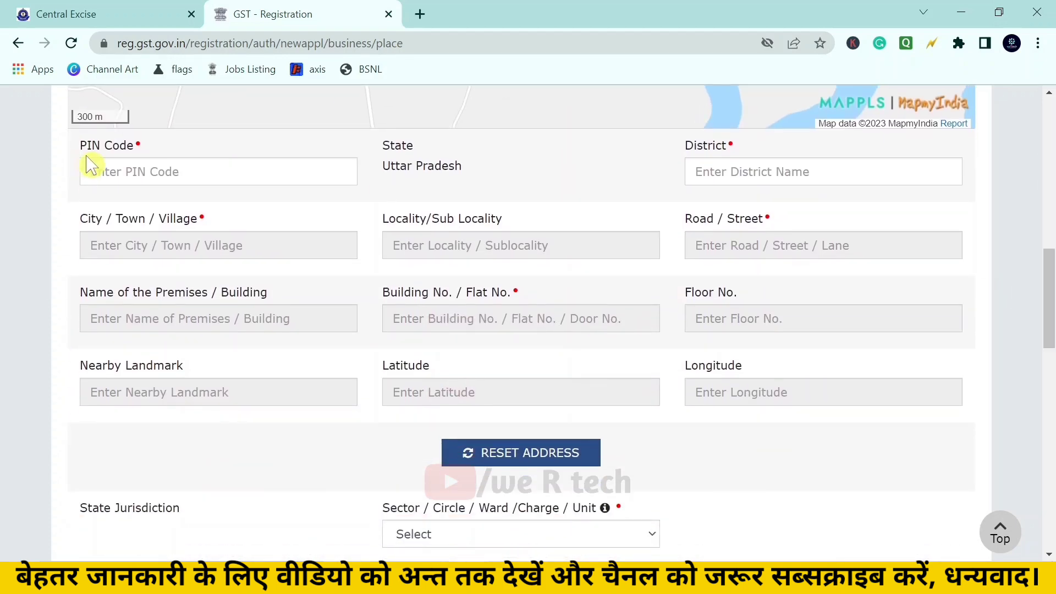
click(91, 168)
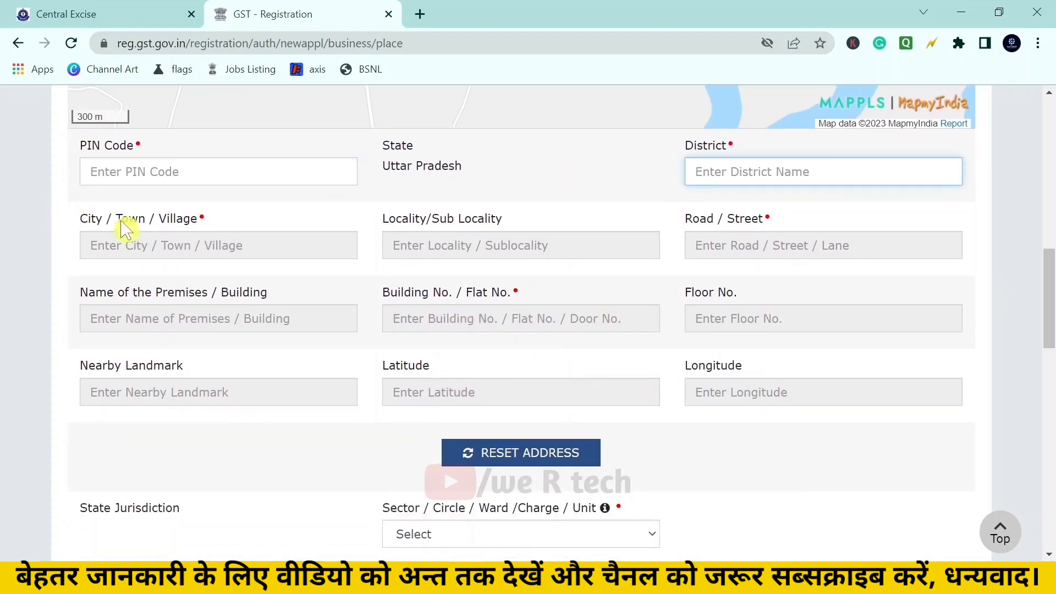
scroll(641, 225, down, 2)
Set the State Jurisdiction's Sector / Circle / Ward / Charge / Unit to Hardoi, Sector-3.
scroll(637, 218, down, 3)
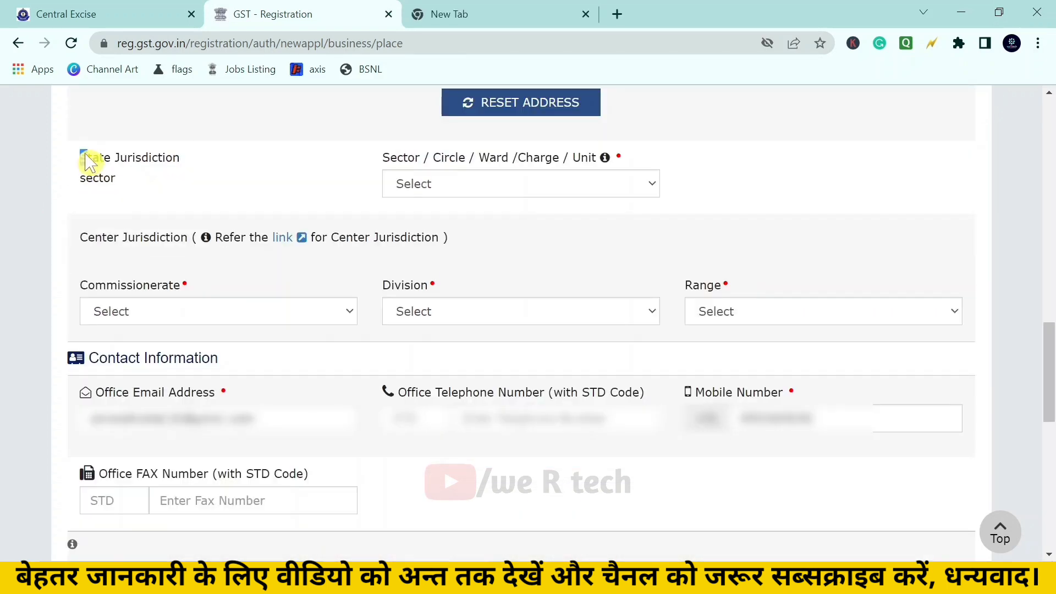
drag(81, 152, 111, 178)
click(115, 161)
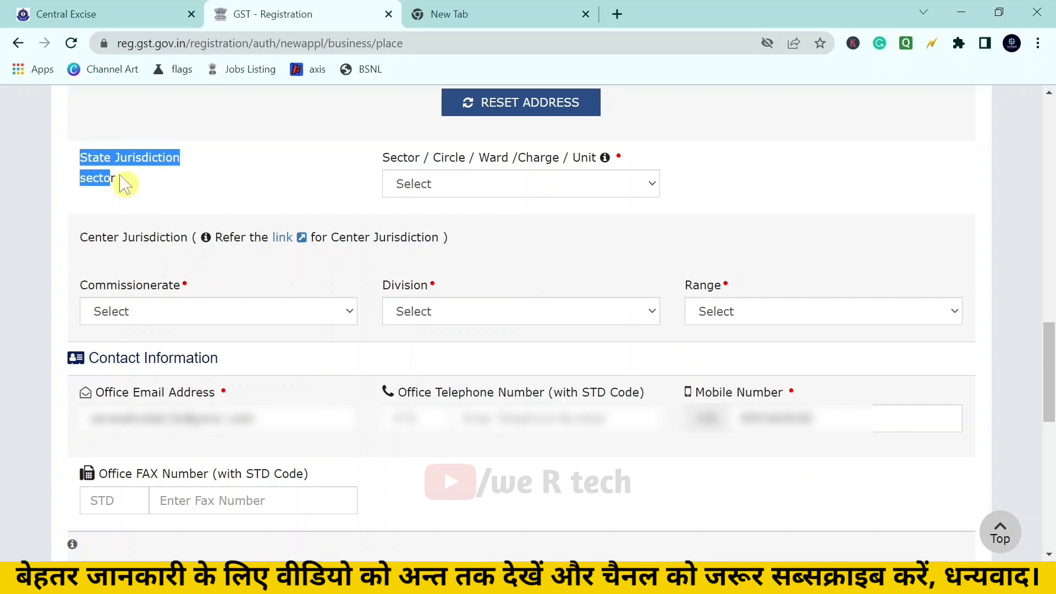
click(511, 190)
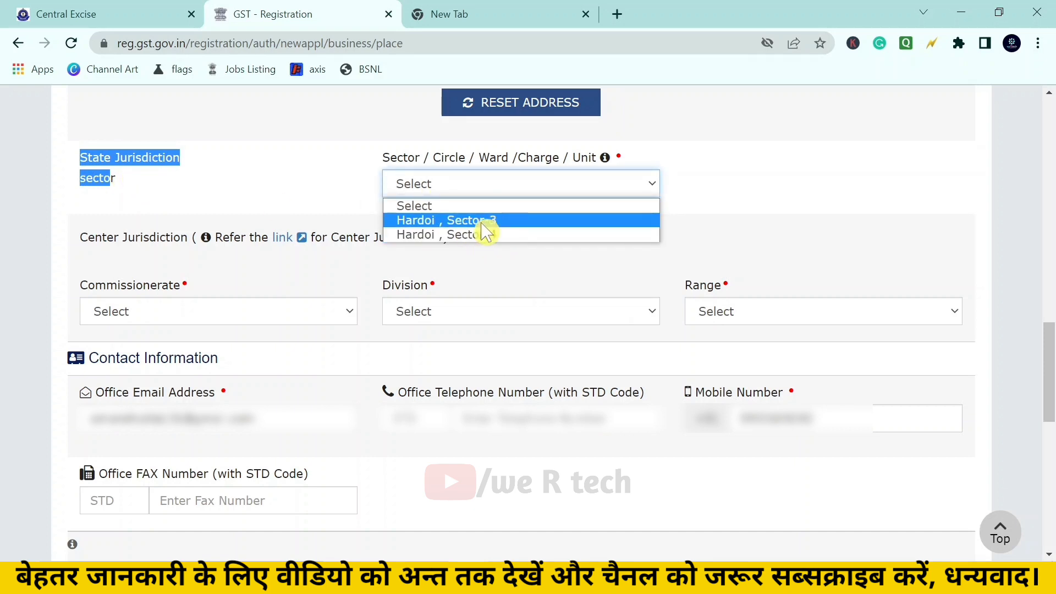
click(509, 221)
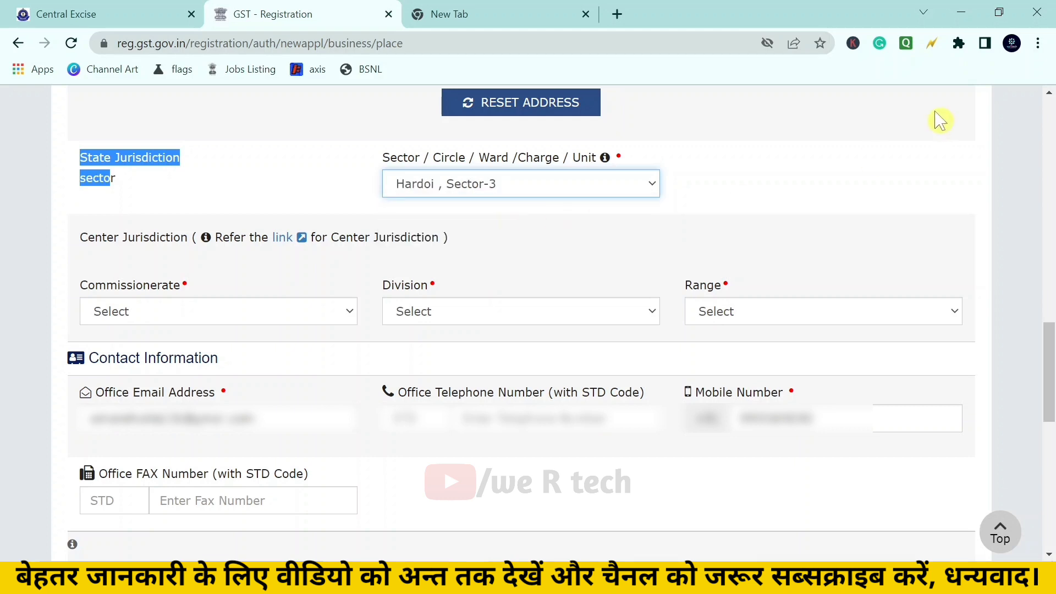
Set the Center Jurisdiction to Commissionerate LUCKNOW, Division SITAPUR and Range HARDOI RANGE.
drag(84, 292, 212, 295)
click(158, 317)
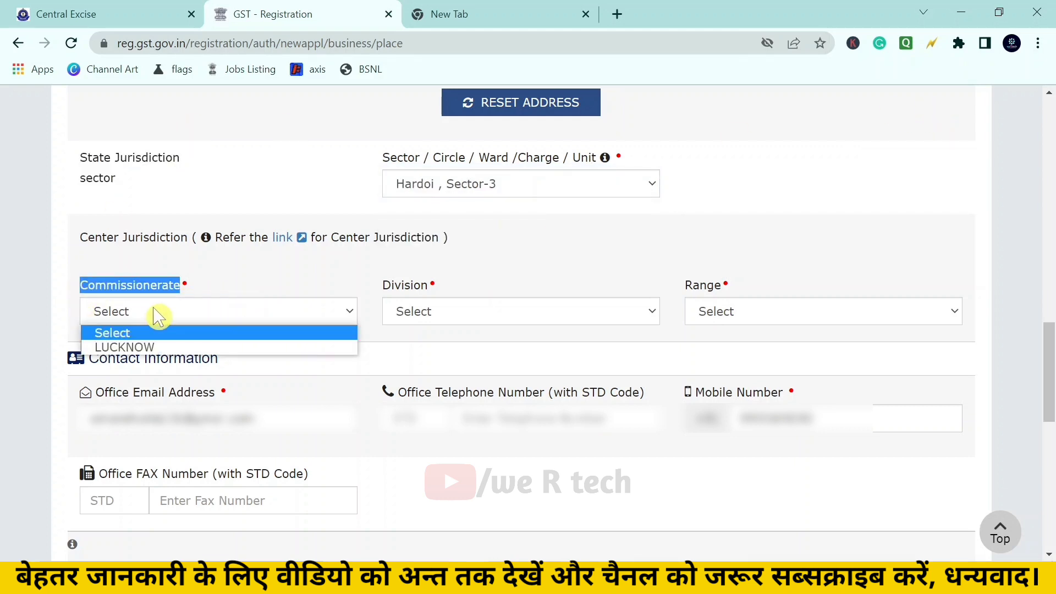
click(158, 348)
drag(383, 286, 452, 288)
click(455, 312)
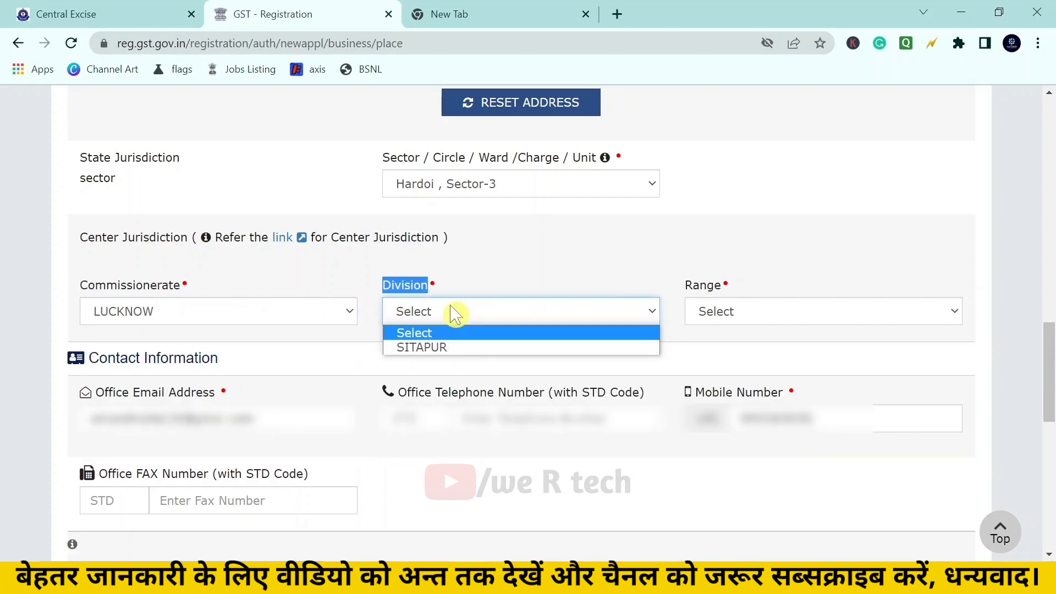
click(440, 349)
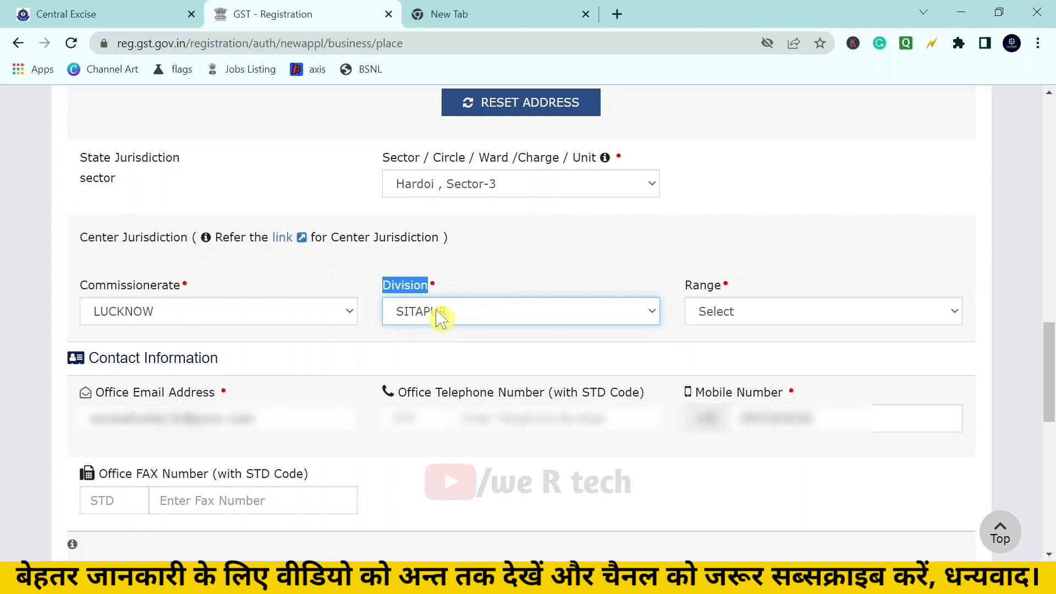
click(446, 324)
click(440, 314)
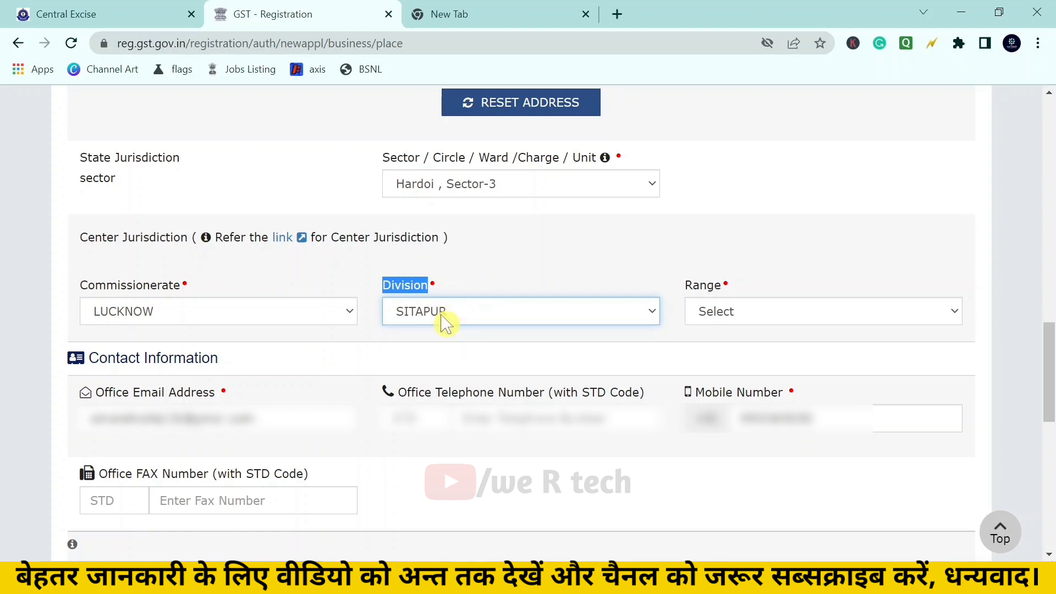
click(721, 322)
click(764, 348)
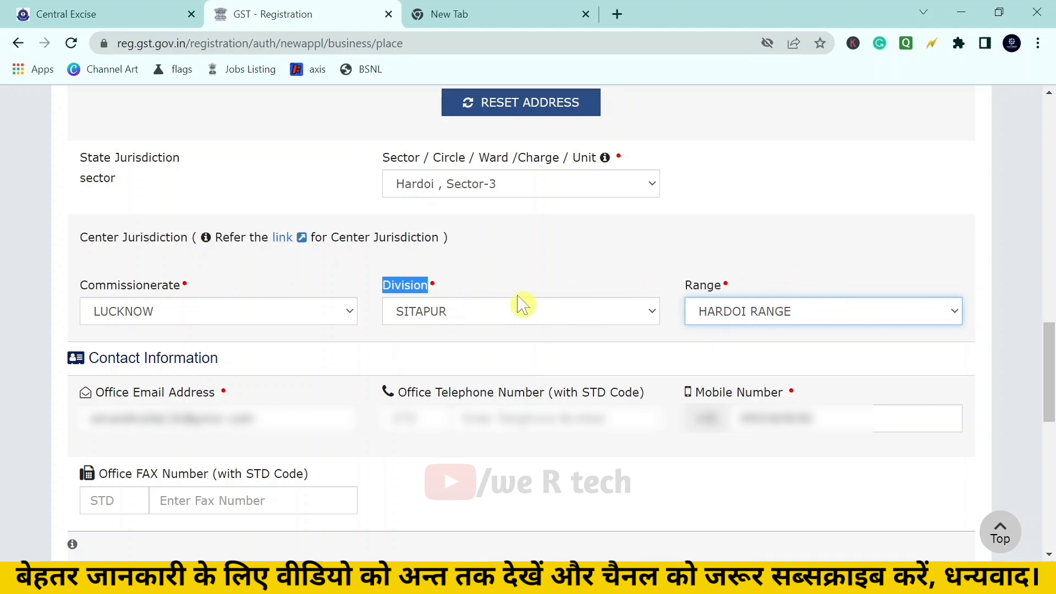
Switch to the Central Excise jurisdiction site, open Uttar Pradesh and read which districts the Lucknow and Meerut zones cover.
click(121, 10)
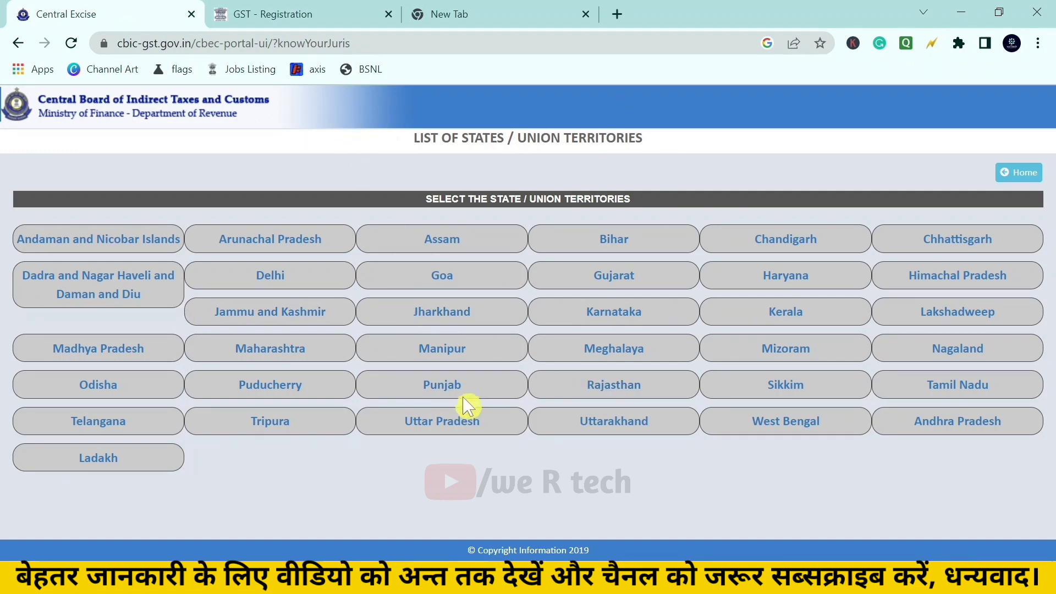
click(445, 423)
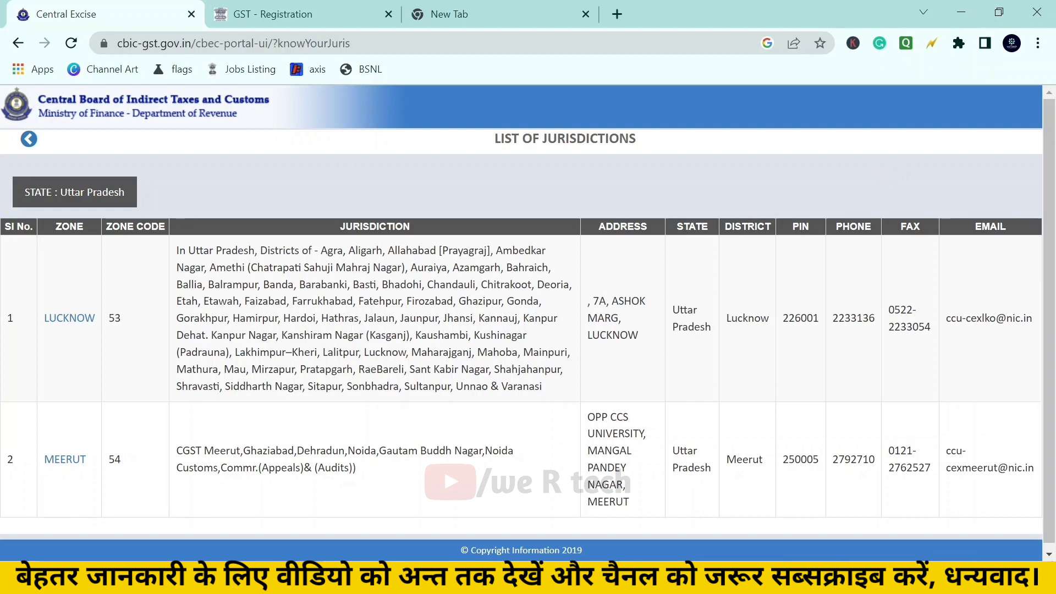
drag(188, 250, 561, 393)
drag(183, 450, 261, 468)
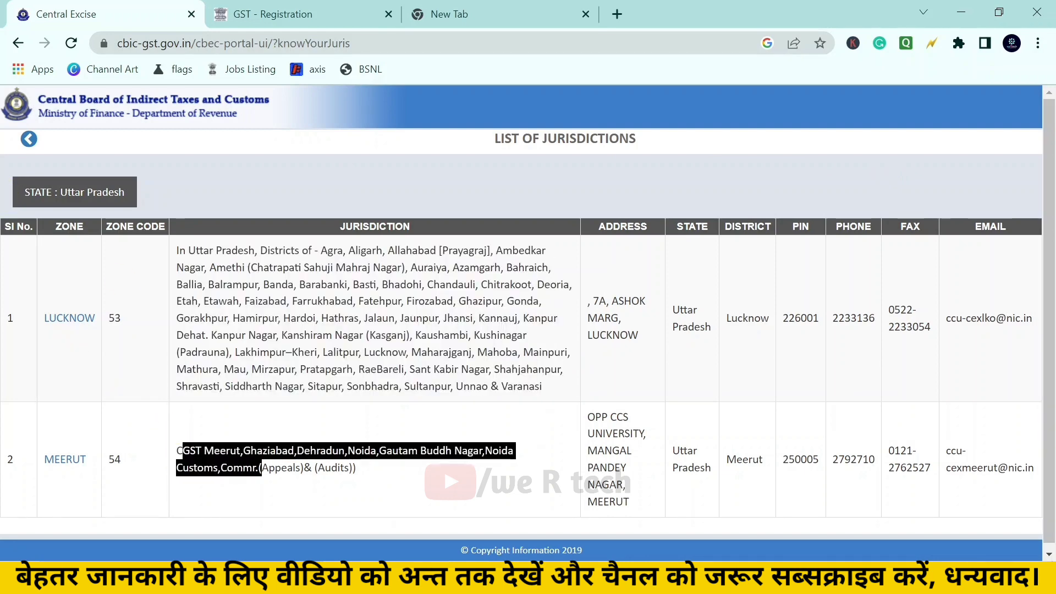
Open the Lucknow zone and read the districts covered by its Kanpur, Agra and Lucknow commissionerates.
click(71, 319)
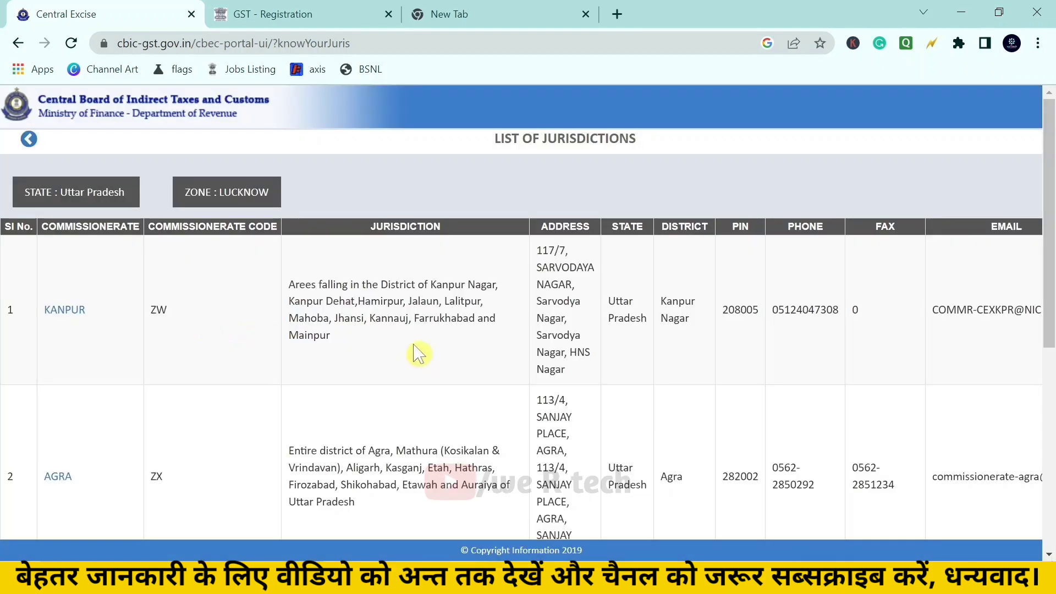
drag(285, 294, 333, 339)
scroll(536, 297, down, 3)
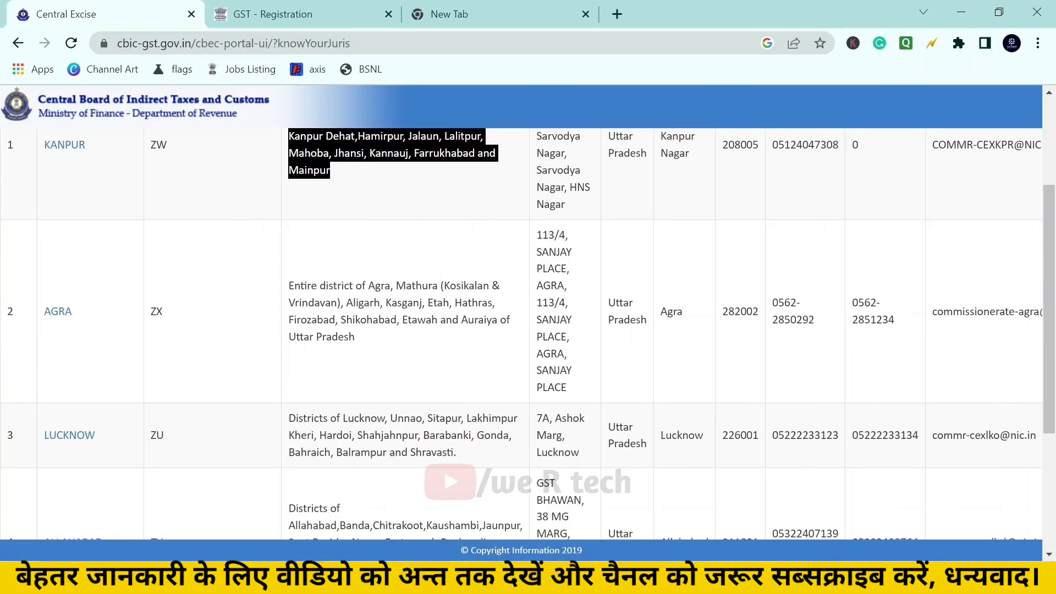
drag(301, 286, 502, 358)
click(503, 358)
scroll(503, 359, down, 1)
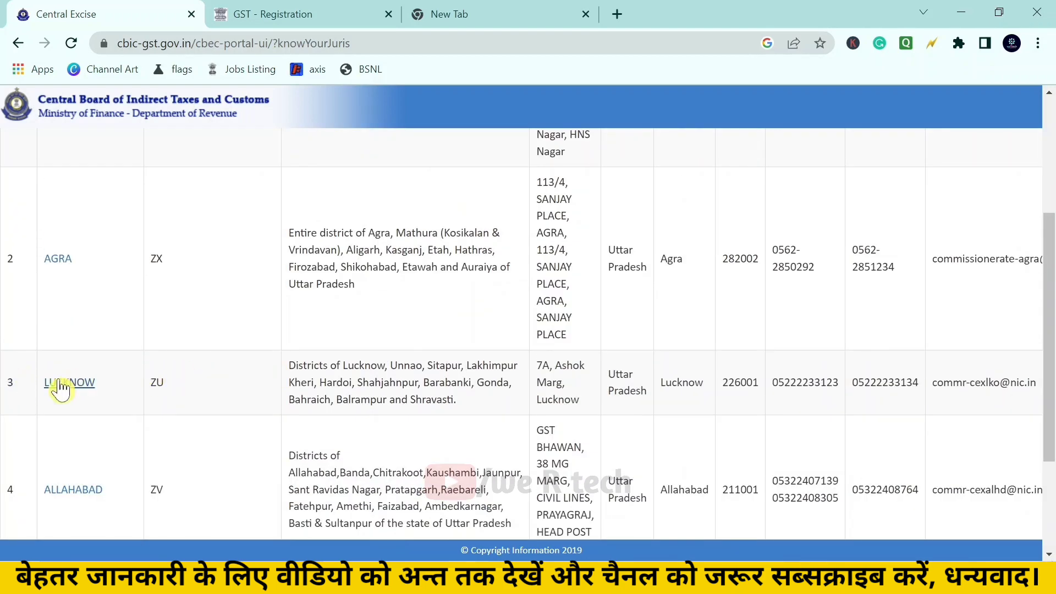
Open the Lucknow commissionerate and find the districts covered by its Sitapur division.
click(82, 385)
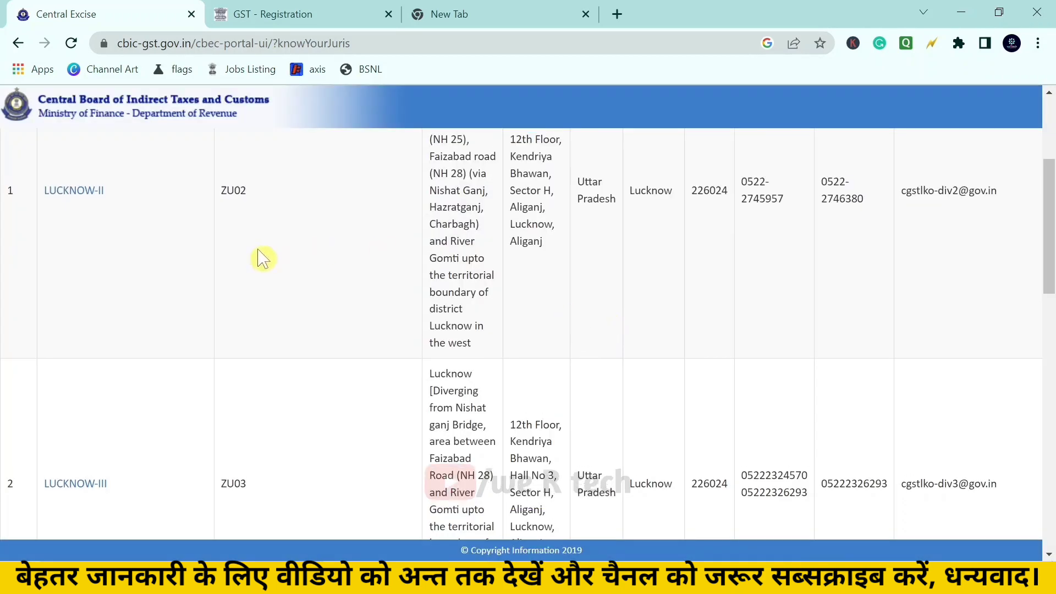
scroll(264, 257, up, 4)
scroll(371, 305, down, 15)
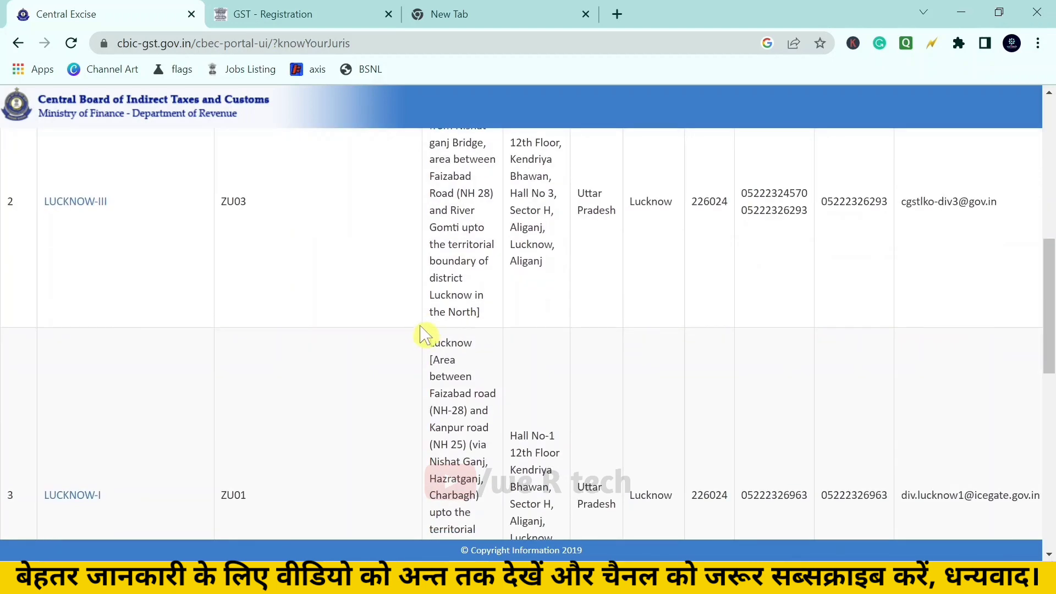
scroll(371, 330, down, 3)
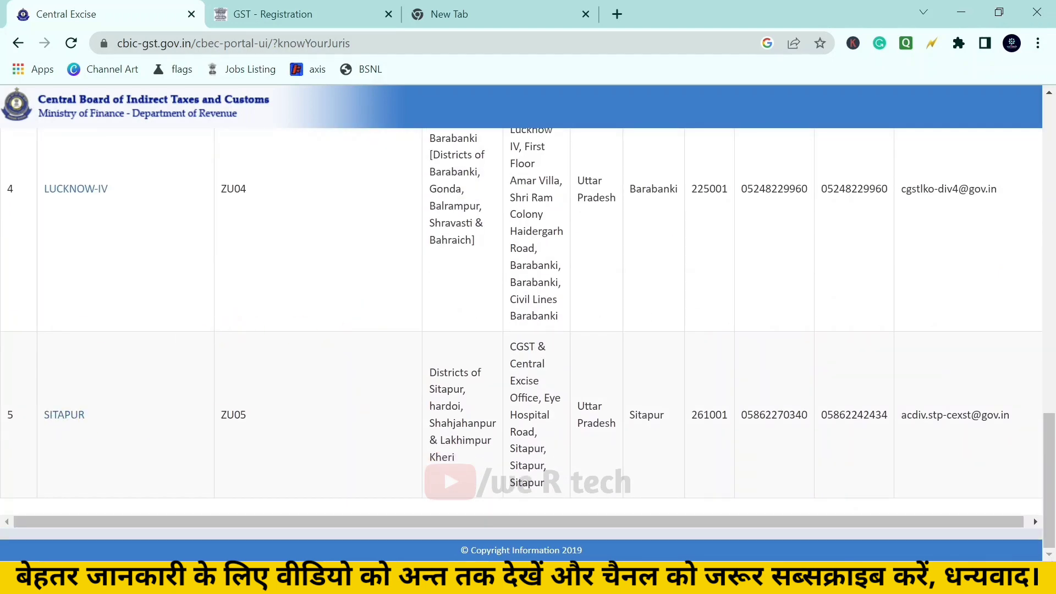
triple_click(474, 467)
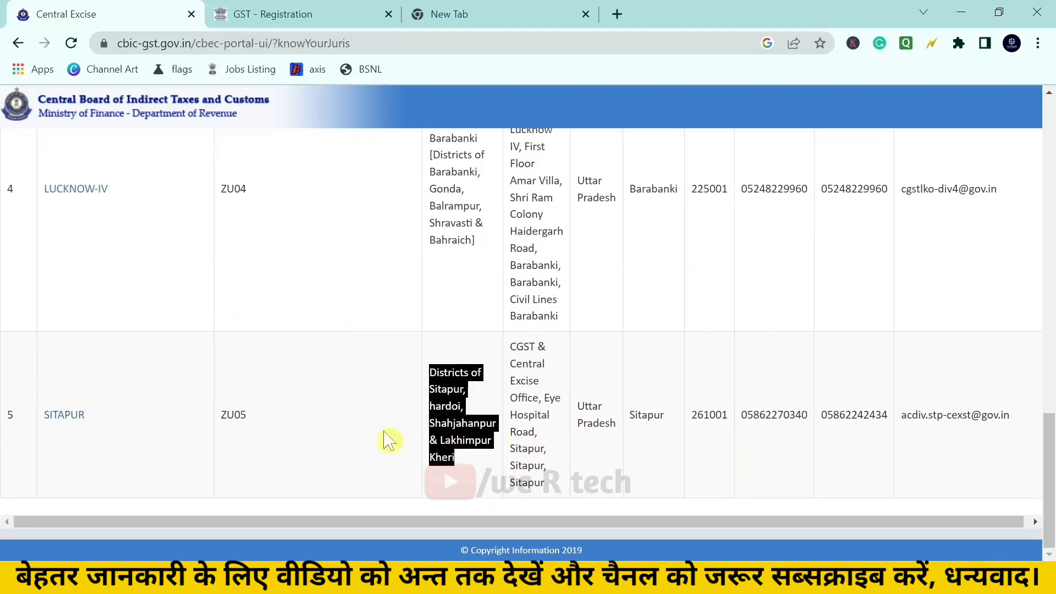
Open the Sitapur division and look through the jurisdictions listed under it.
click(70, 418)
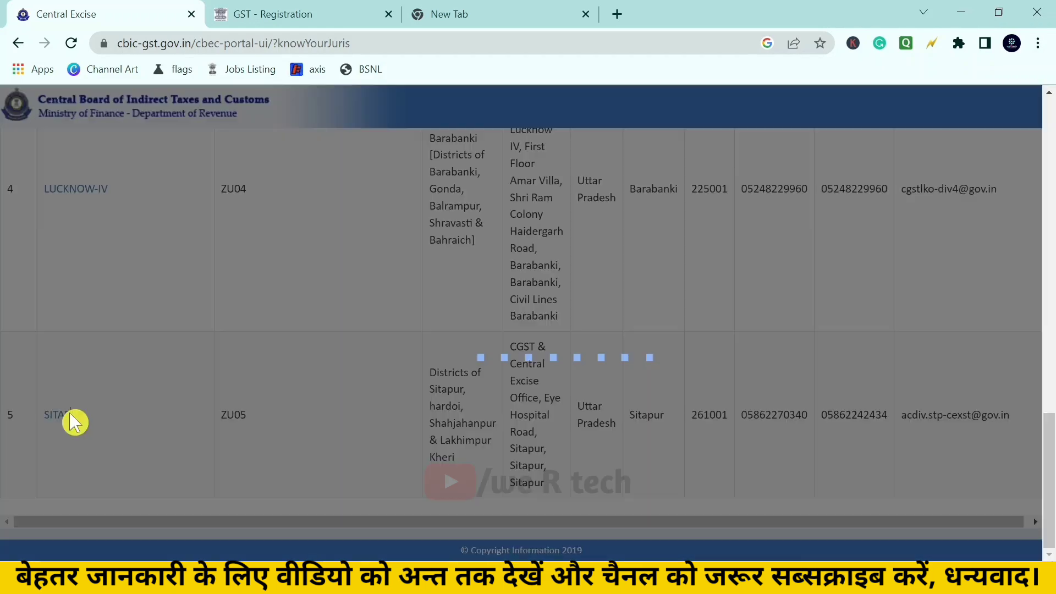
drag(73, 222, 129, 435)
click(157, 438)
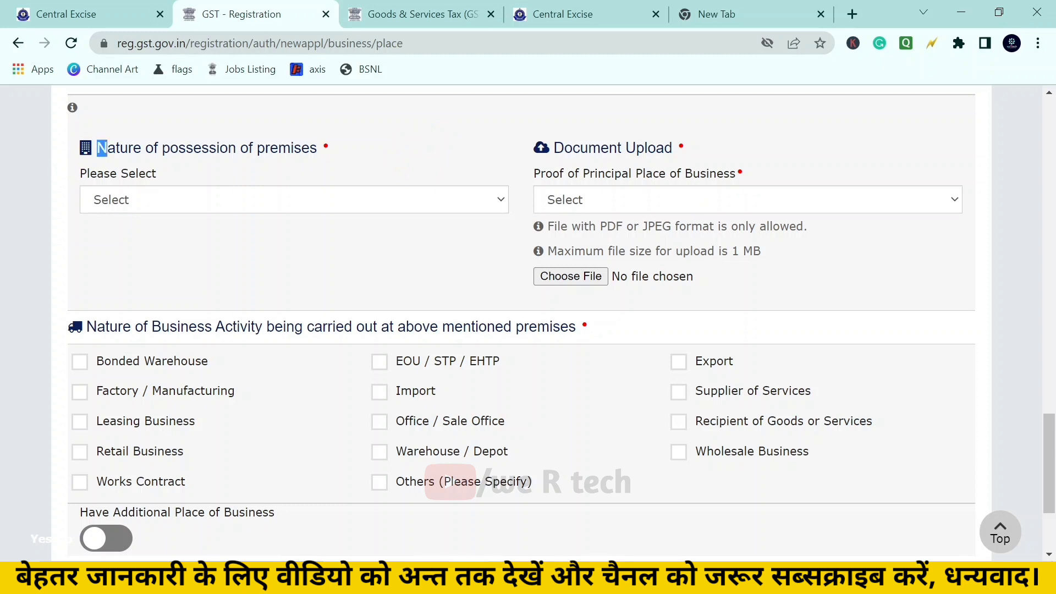
Set the nature of possession of premises to Rented and look through the accepted proof documents.
drag(104, 149, 336, 149)
click(144, 201)
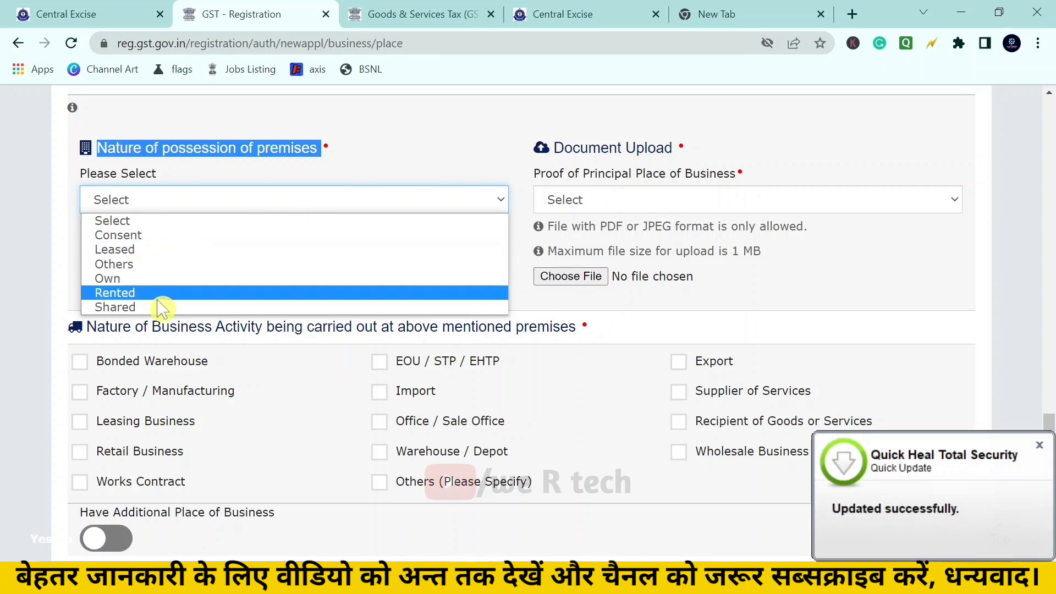
click(237, 292)
click(614, 205)
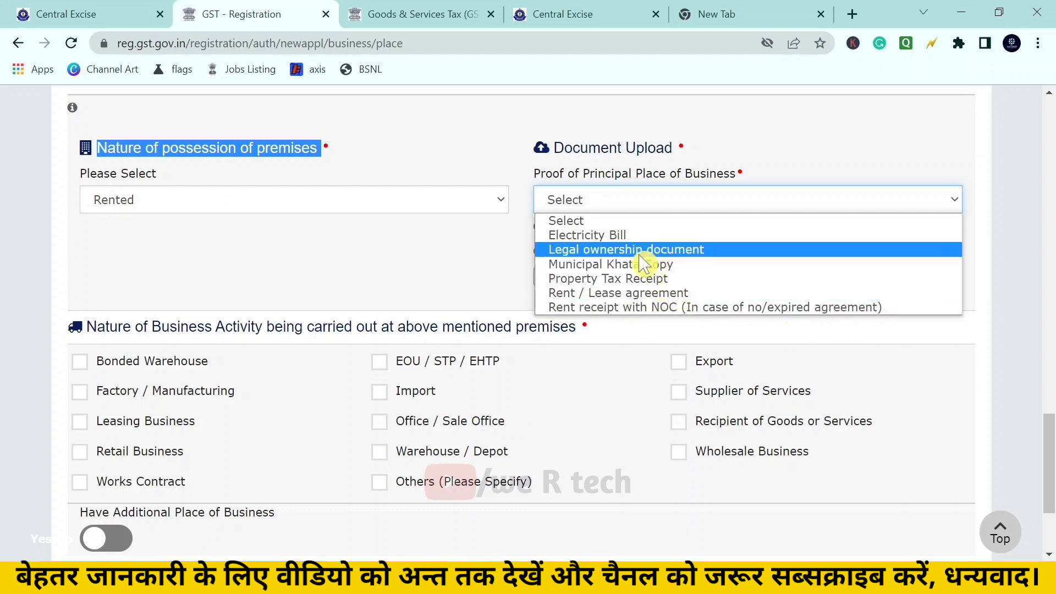
Set the nature of possession to Own and the proof of principal place of business to Legal ownership document, checking its upload size limit.
click(391, 216)
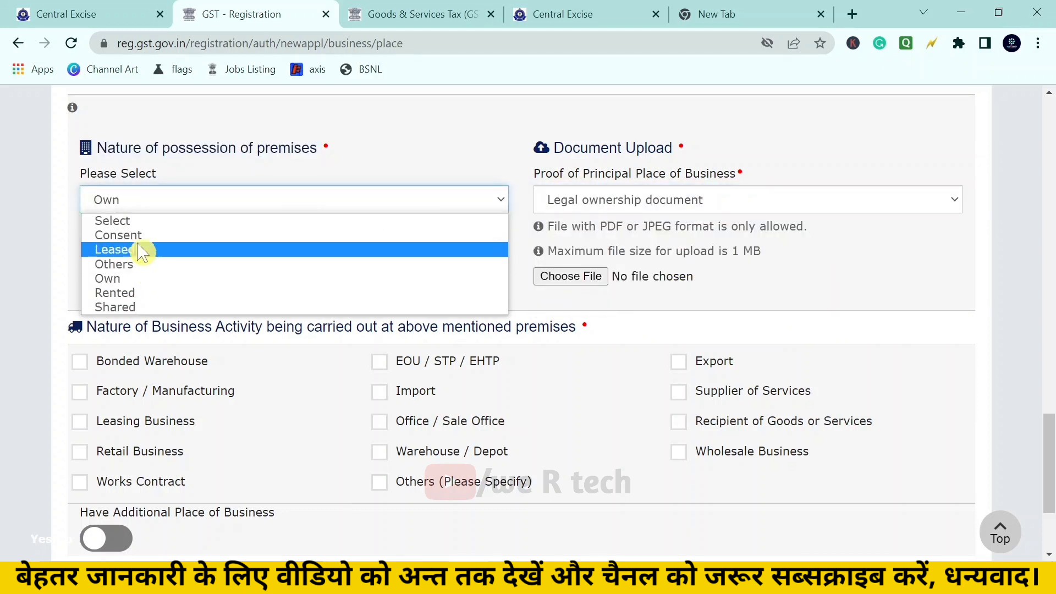
click(107, 278)
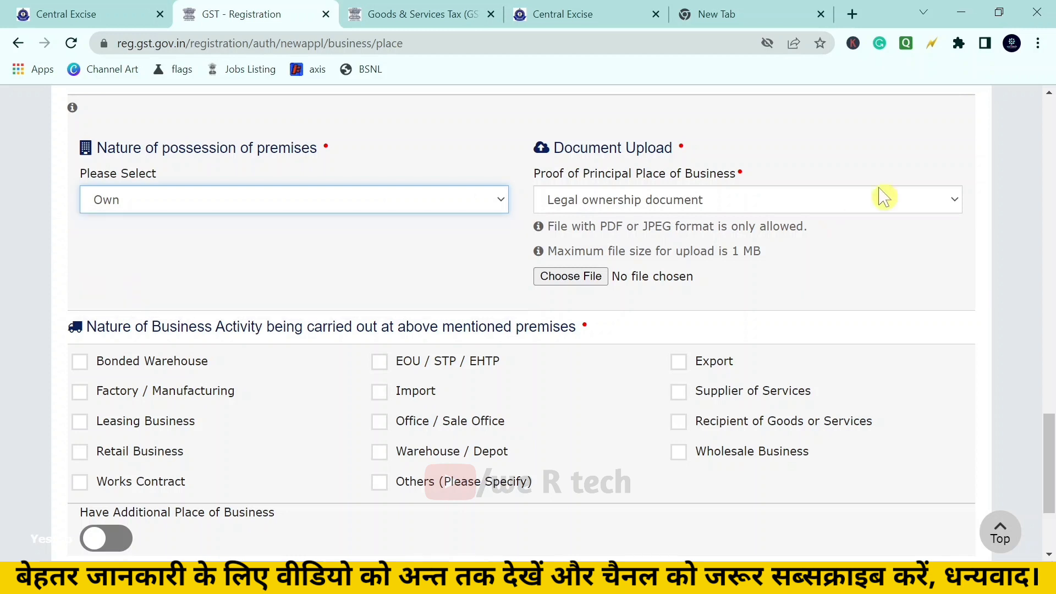
click(652, 199)
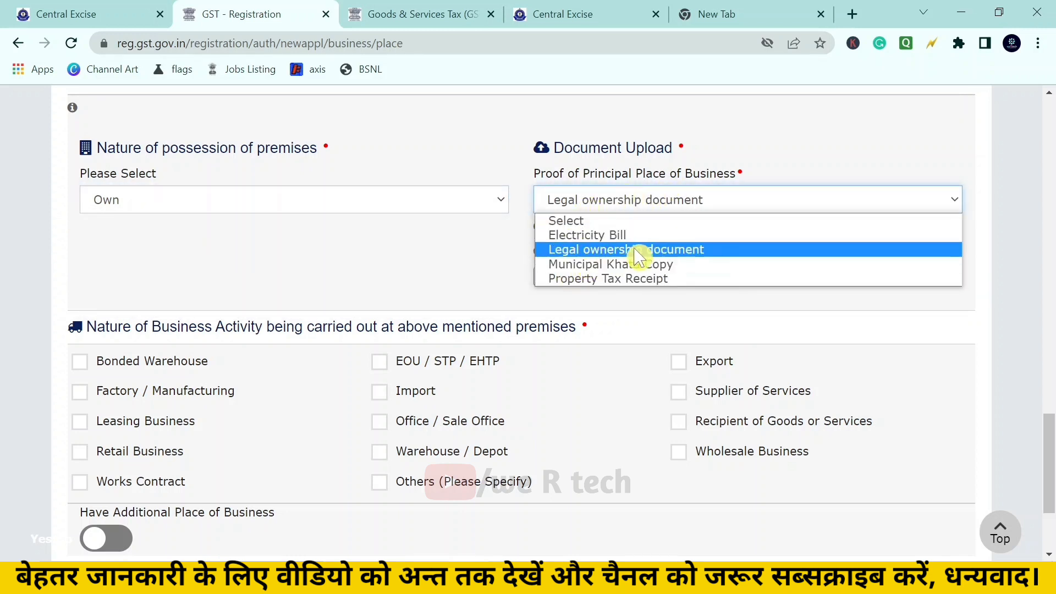
click(709, 251)
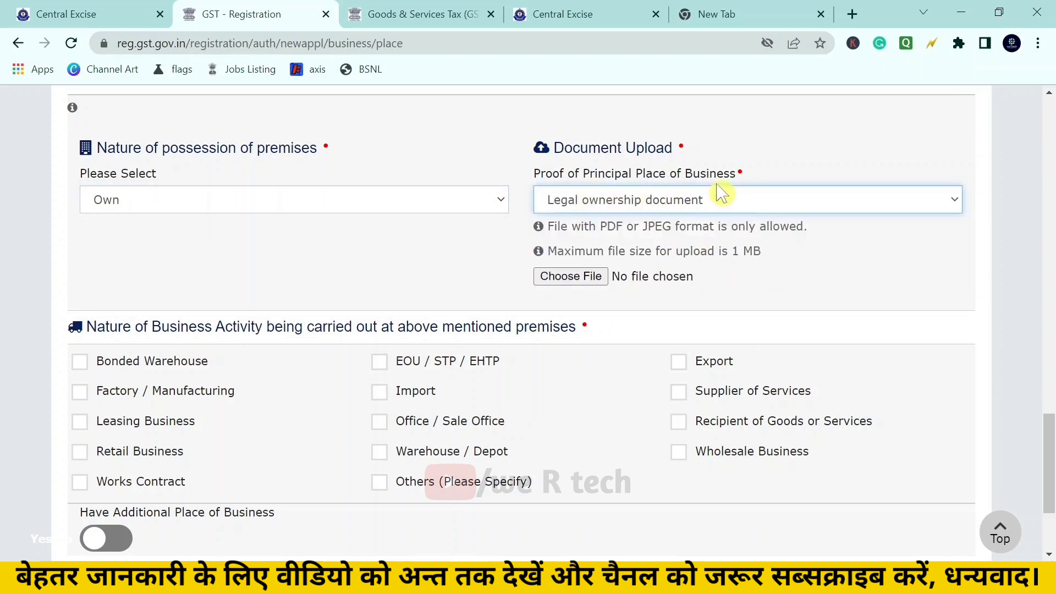
drag(728, 251, 767, 252)
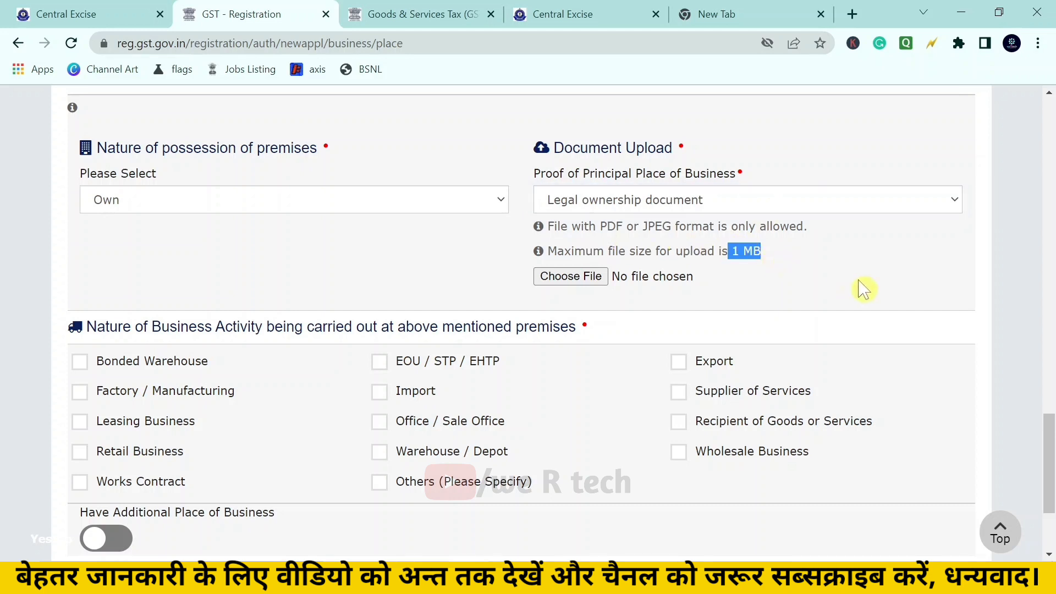
Change the proof of principal place of business to Electricity Bill and check its allowed file format and size.
click(632, 201)
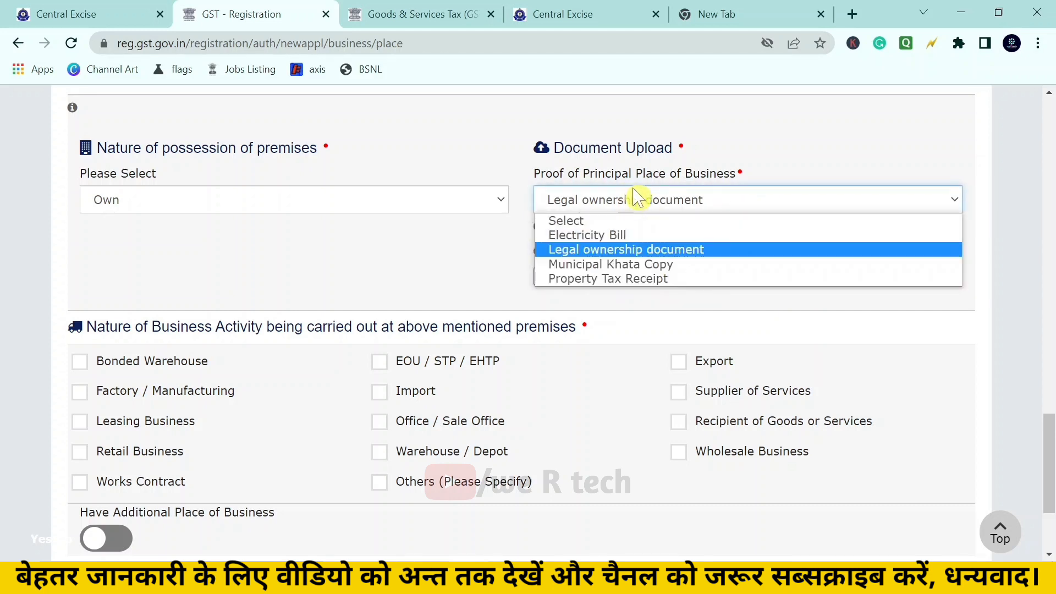
click(629, 242)
drag(737, 250, 791, 259)
click(792, 275)
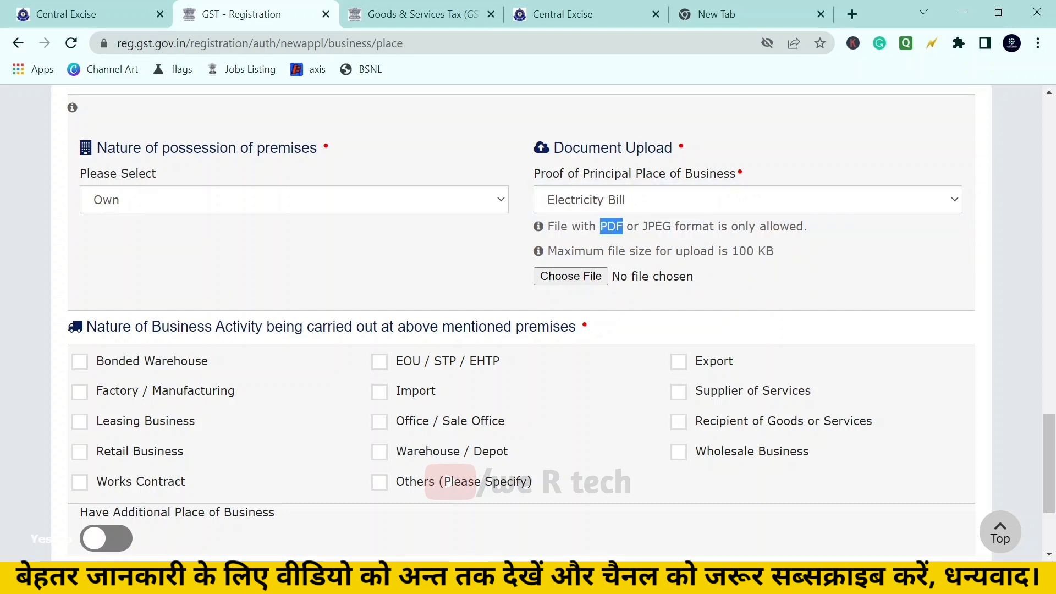
drag(611, 226, 820, 255)
click(826, 262)
Upload the electricity bill in JPEG format as proof of the principal place of business.
click(617, 200)
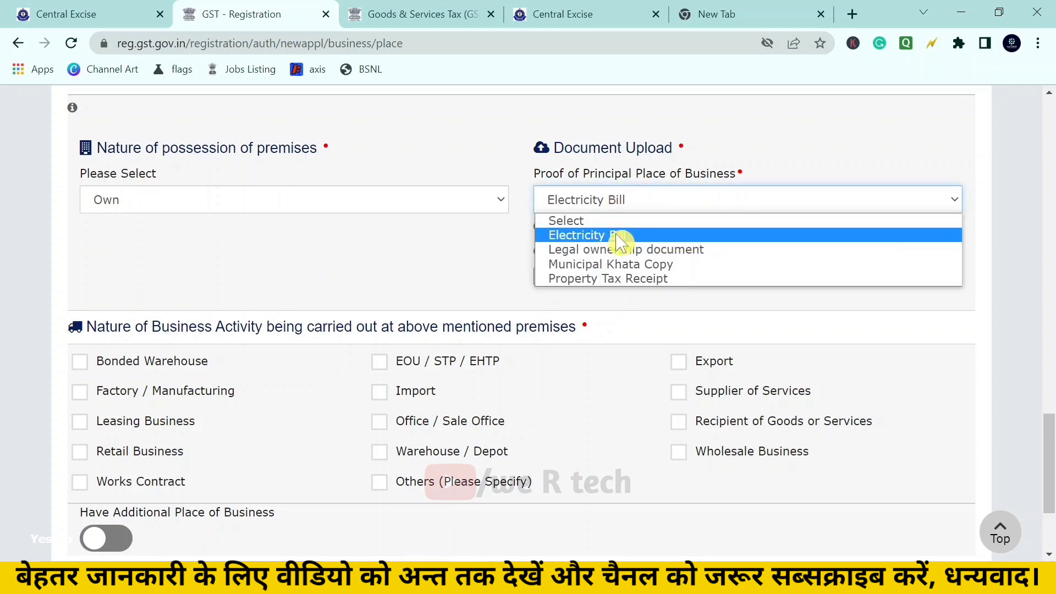
click(619, 247)
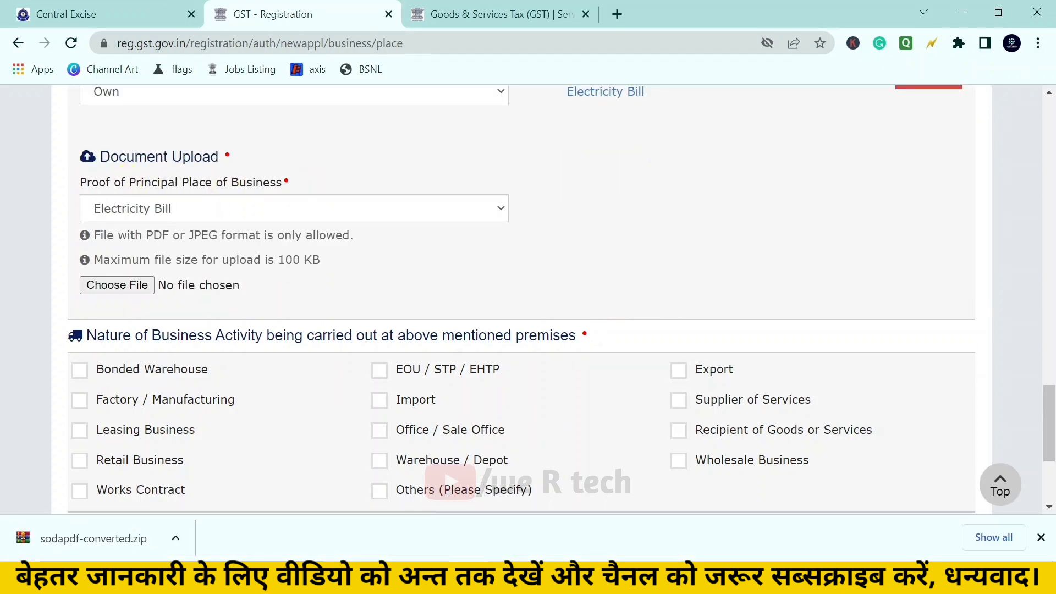
drag(134, 158, 236, 175)
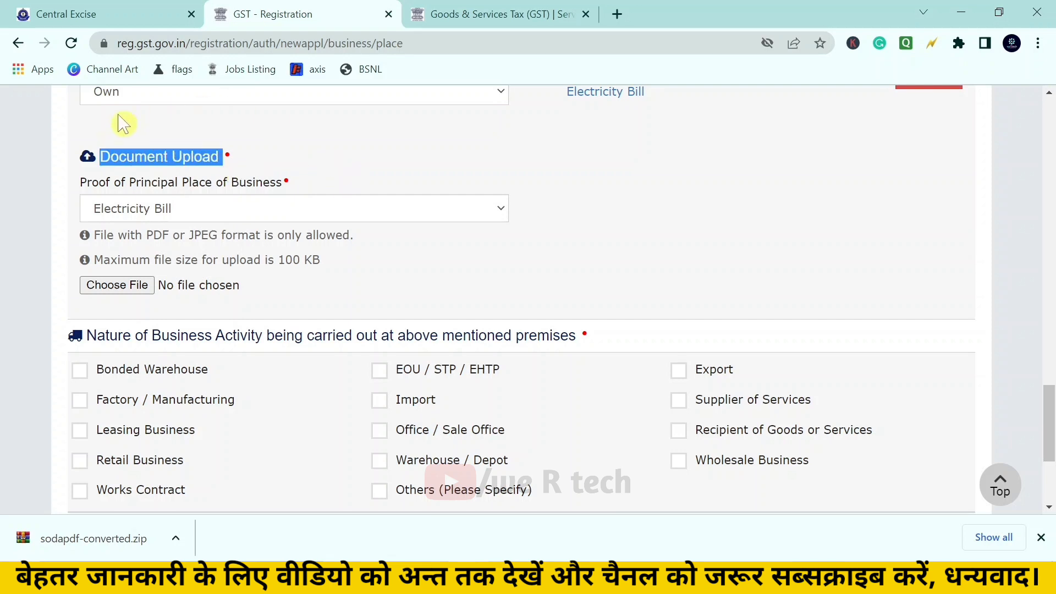
click(146, 212)
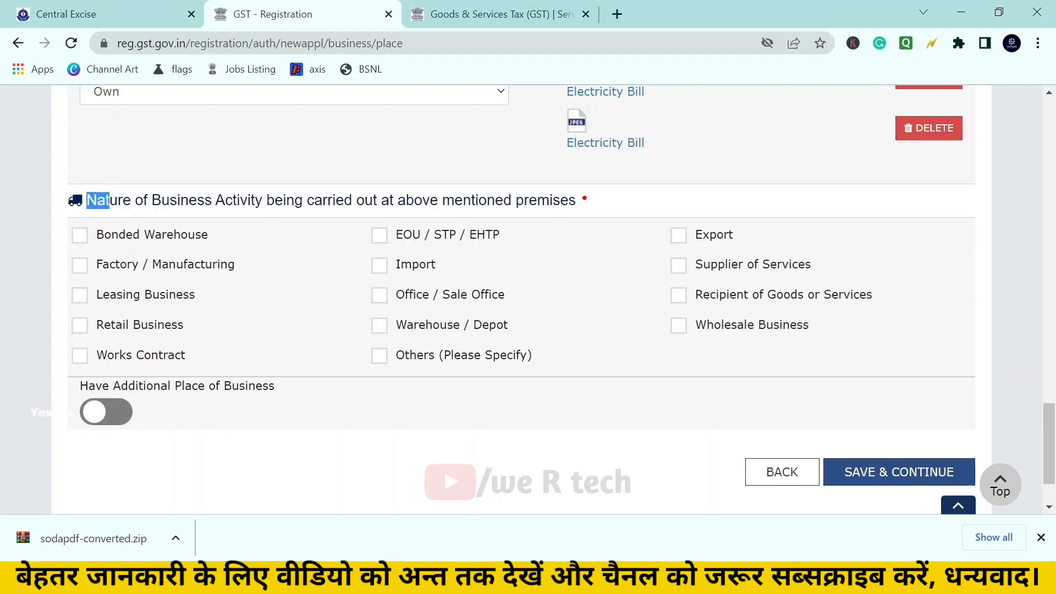
Select Retail Business as the nature of business activity, save the principal place of business and continue past additional places of business.
drag(108, 201, 291, 219)
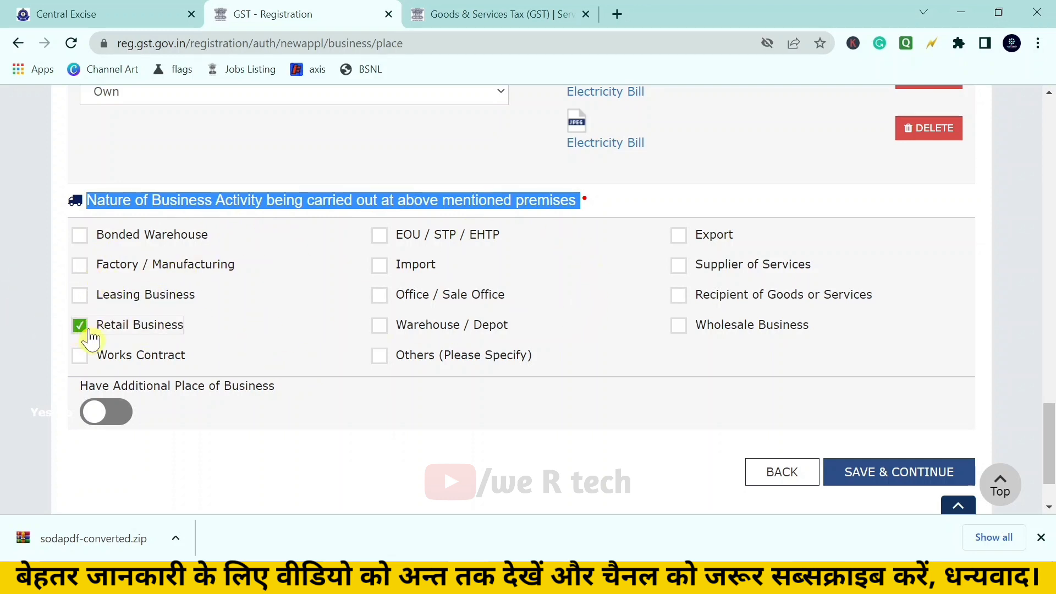
drag(83, 393, 226, 395)
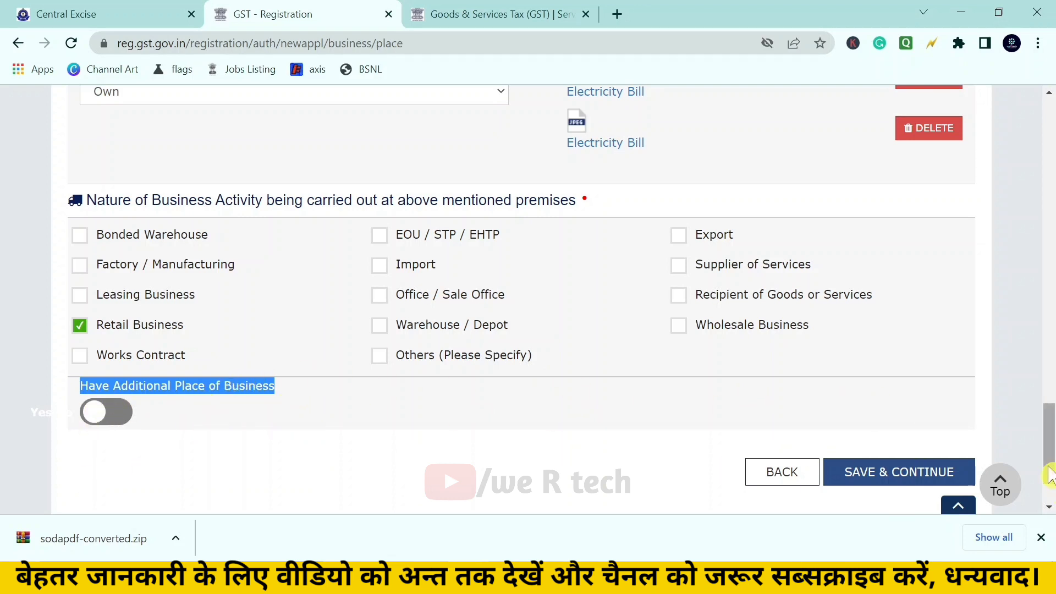
click(880, 481)
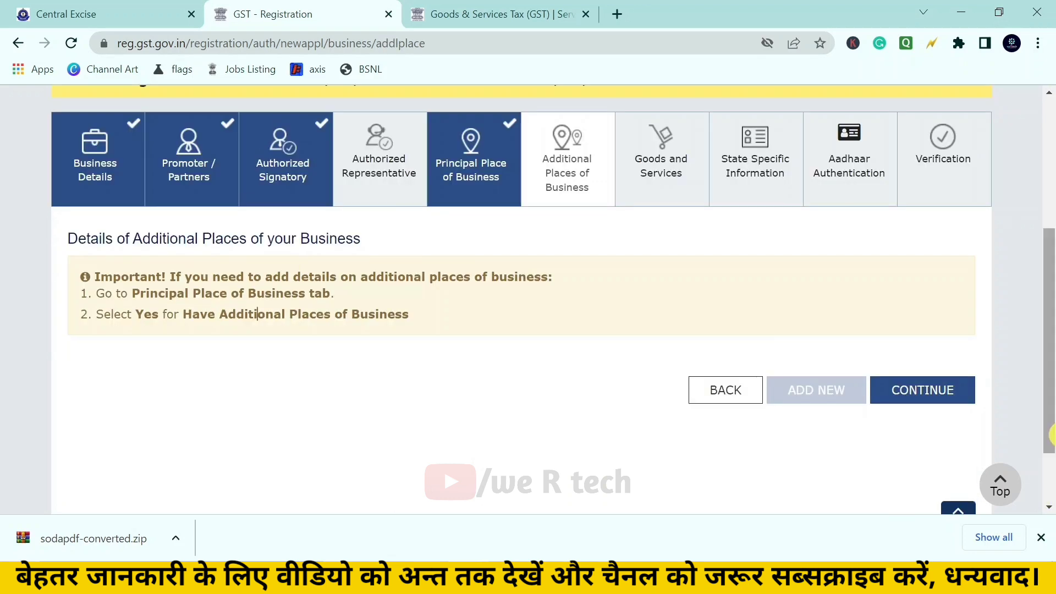
click(929, 394)
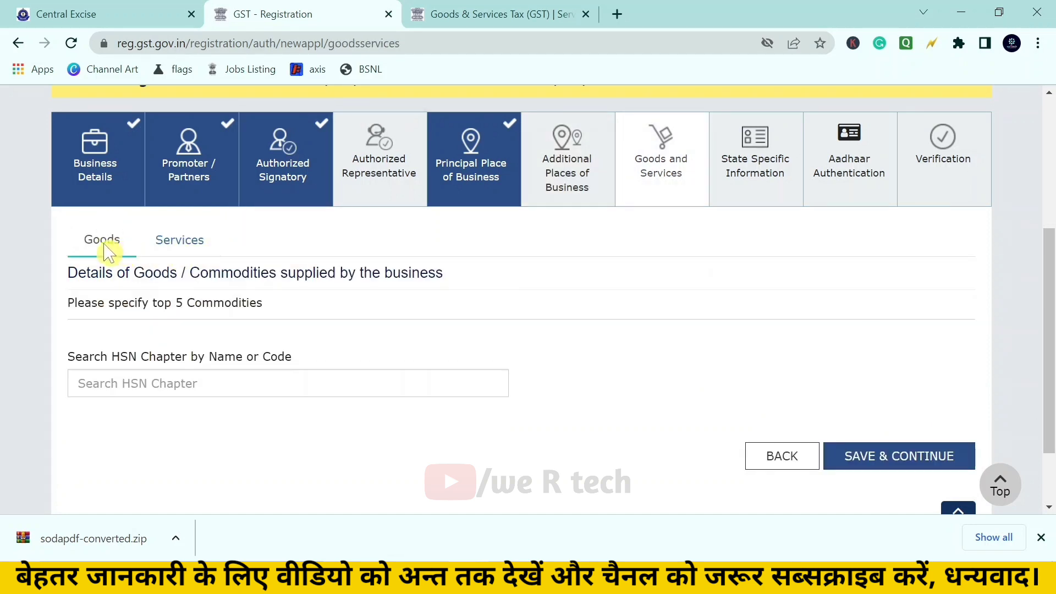
Check the Services section, then search HSN chapters for "book" and add code 49, printed books and newspapers, to the goods list.
click(201, 247)
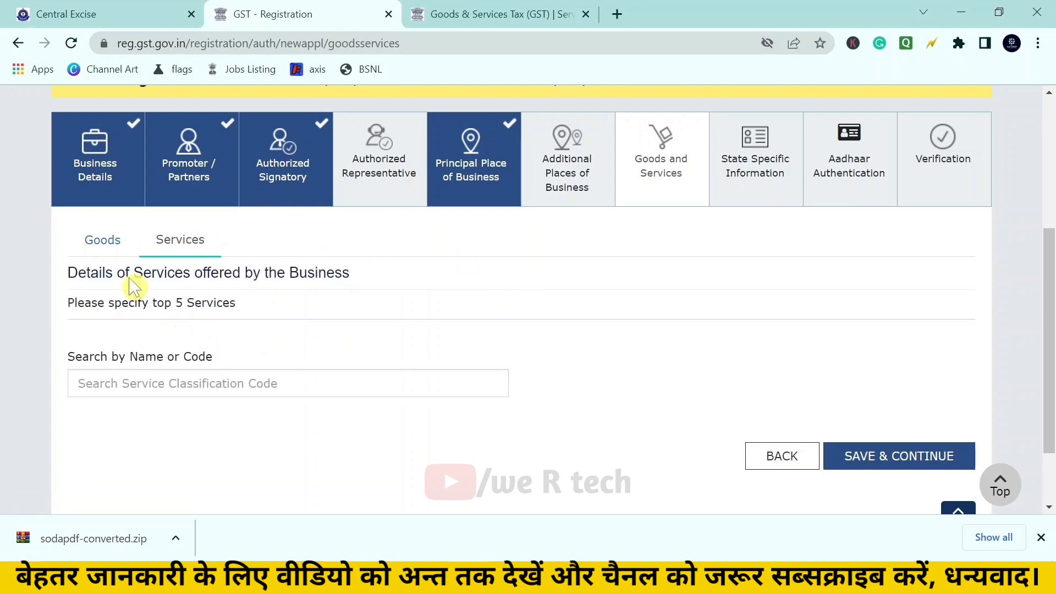
click(107, 250)
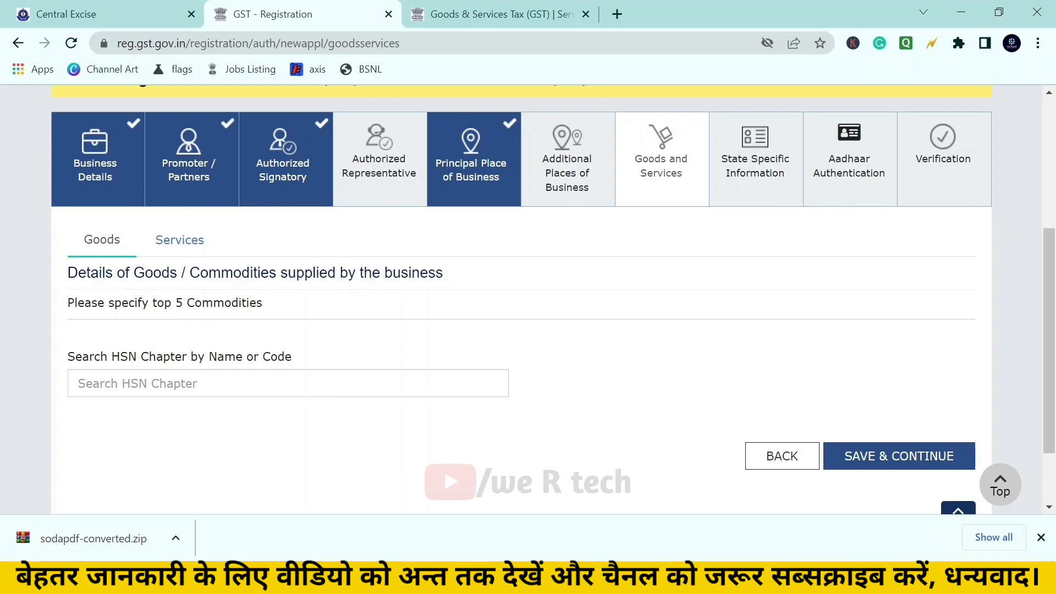
drag(153, 303, 283, 314)
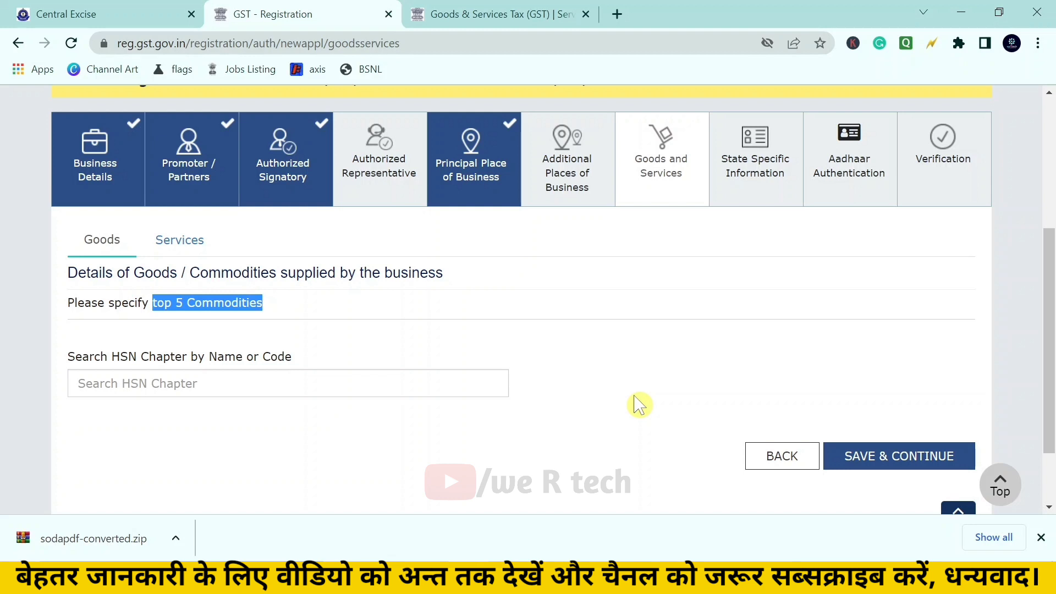
click(288, 383)
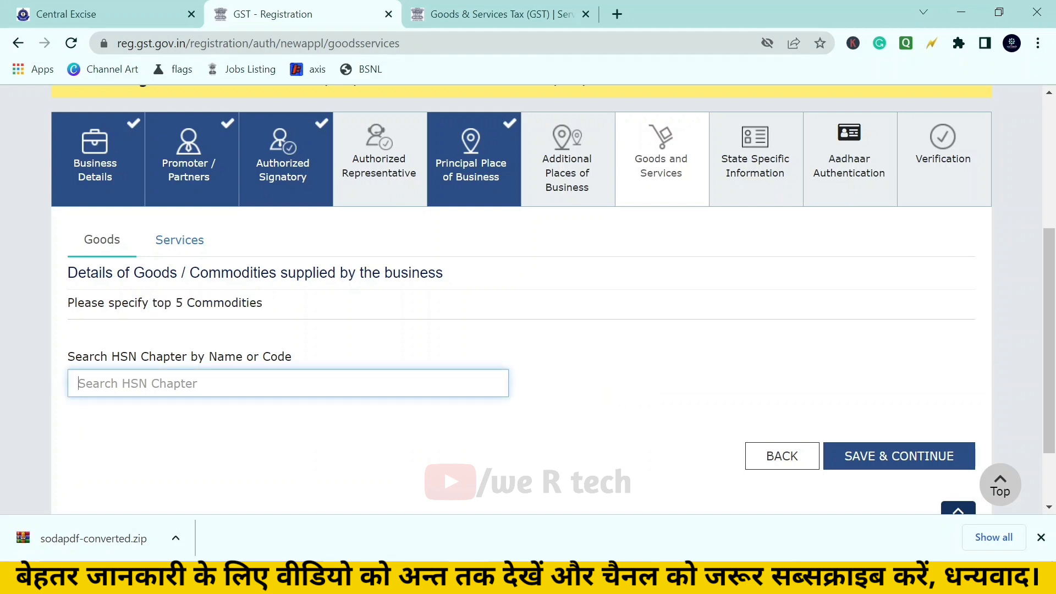
text(book)
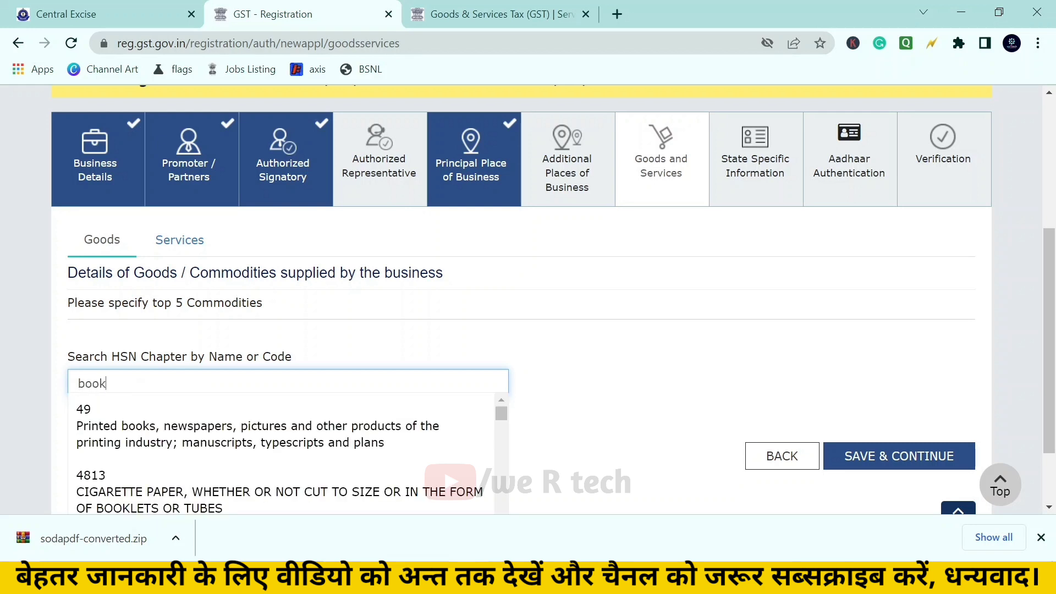
click(299, 440)
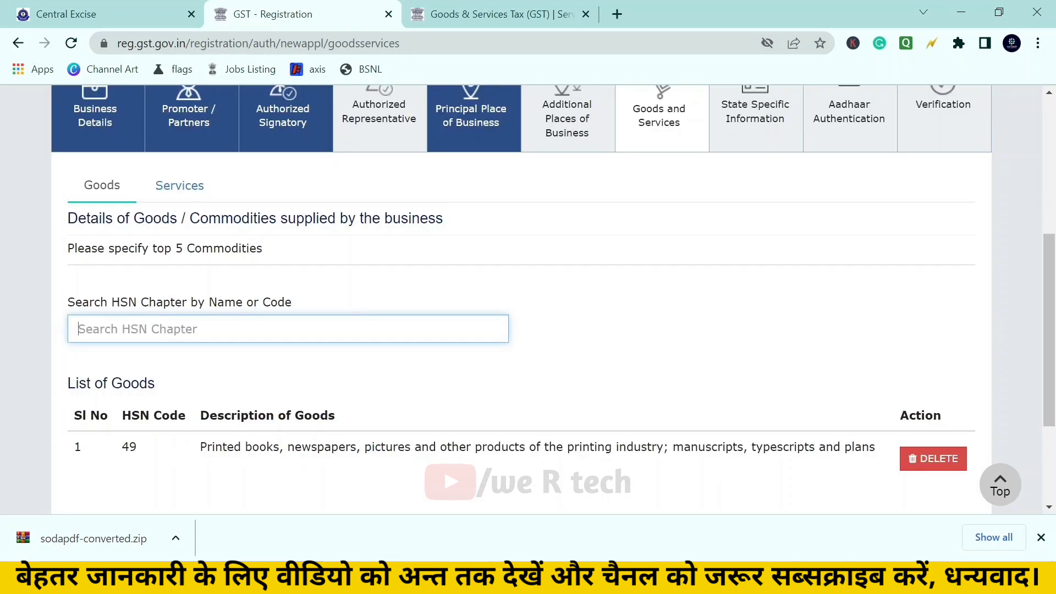
Search for "shoes", add HSN code 640411 for sports footwear to the goods list and save the goods details.
text(shoes)
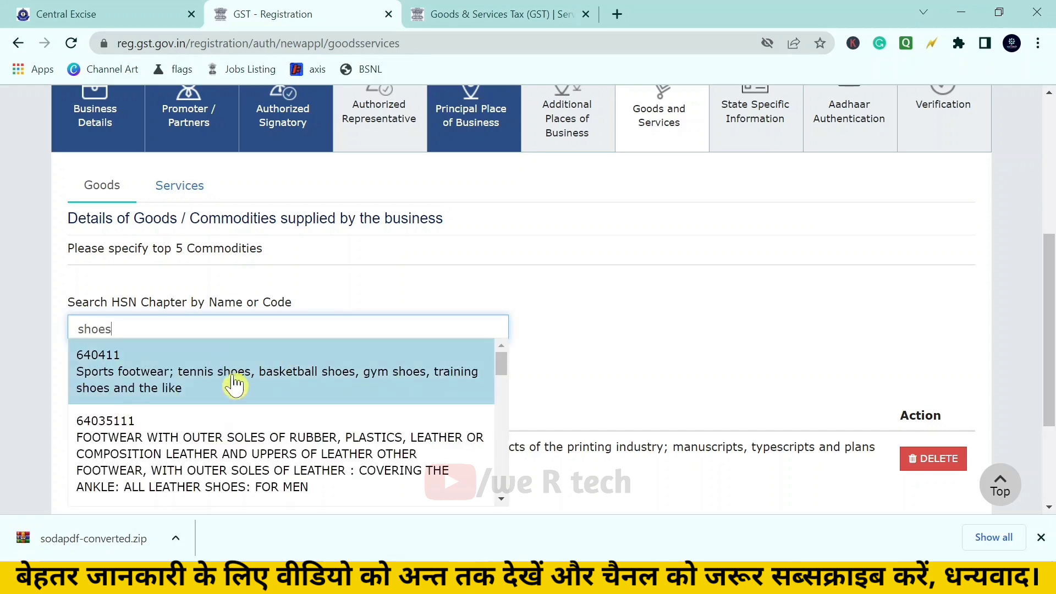
click(271, 371)
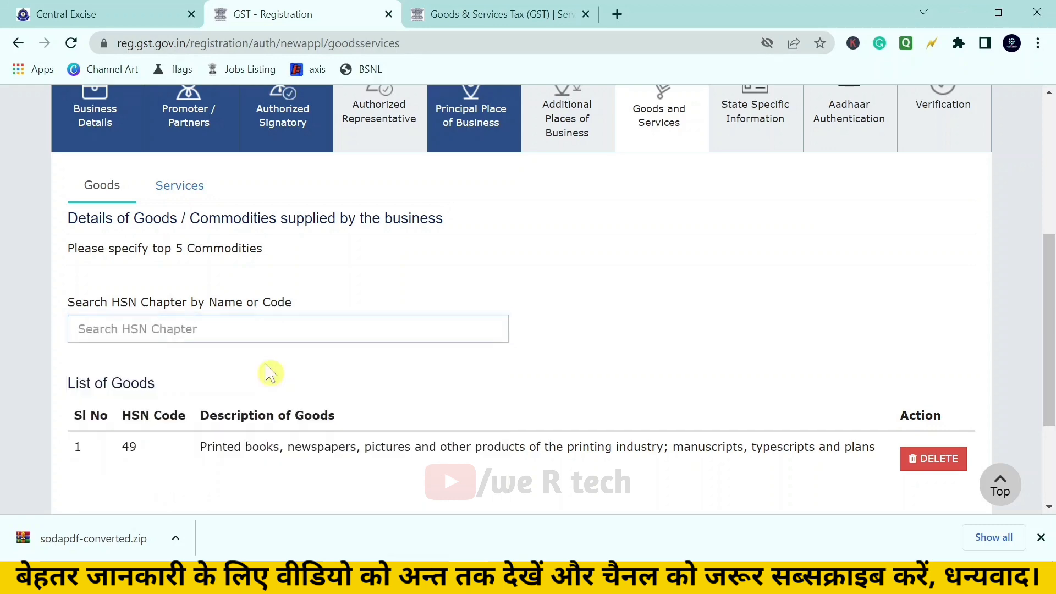
scroll(511, 289, down, 3)
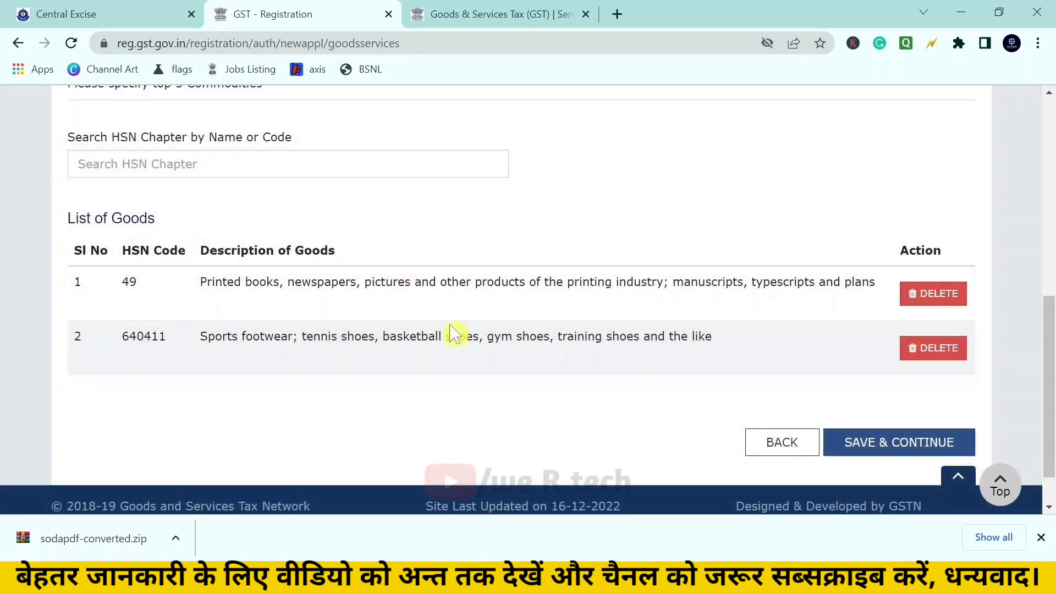
scroll(450, 332, up, 2)
click(190, 250)
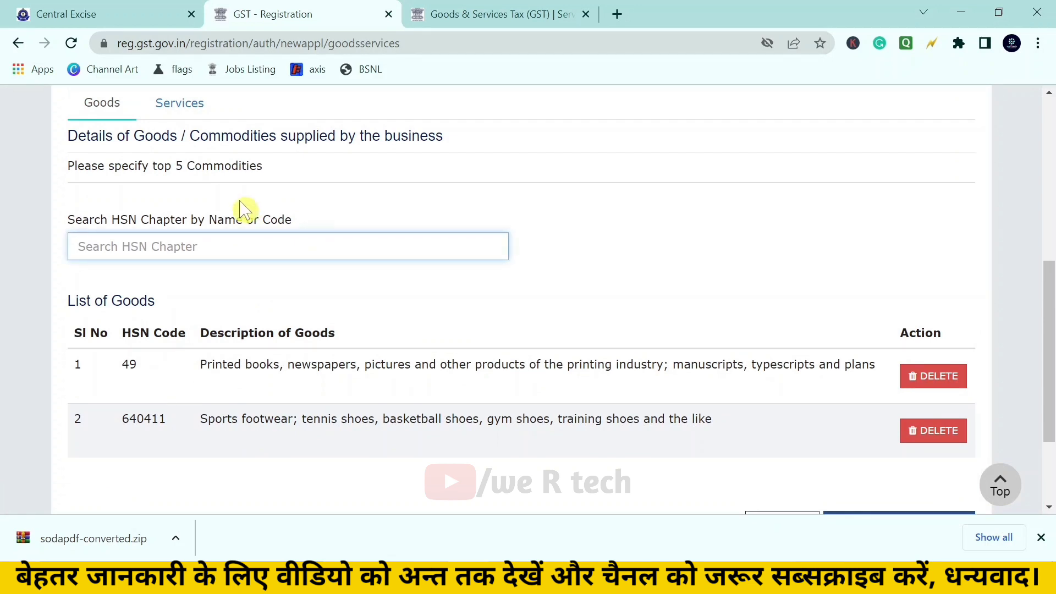
drag(156, 165, 283, 172)
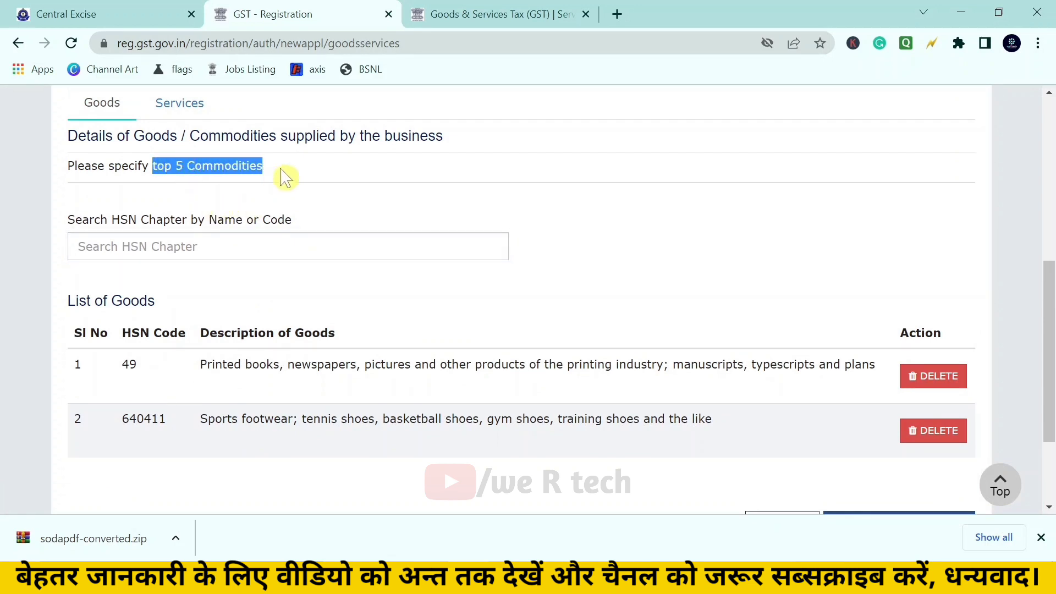
scroll(349, 176, down, 3)
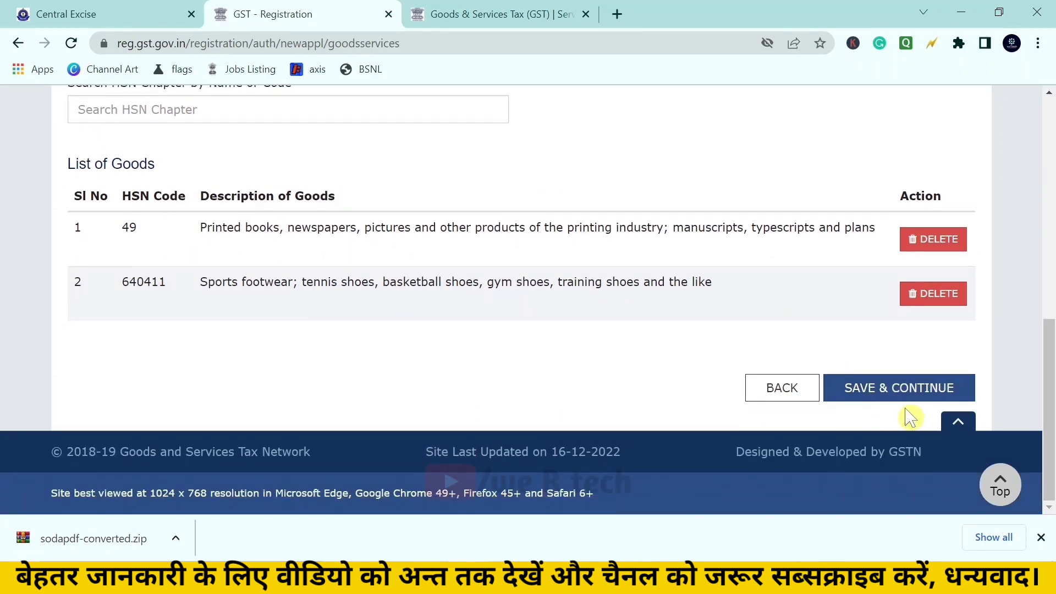
click(855, 391)
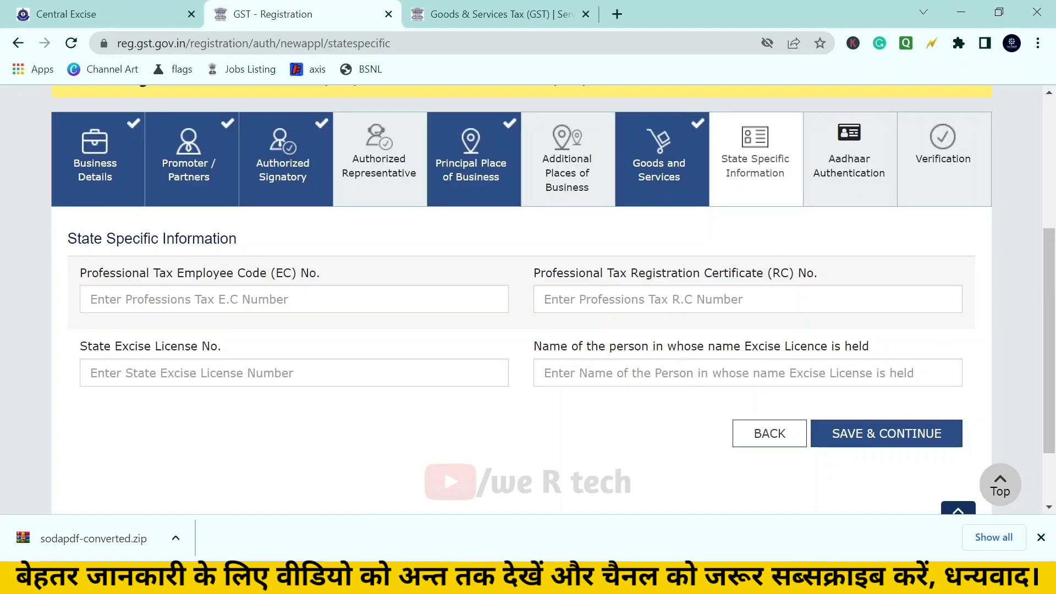
Look over the professional tax EC and RC fields and save the State Specific Information with all fields left blank.
drag(94, 242, 435, 259)
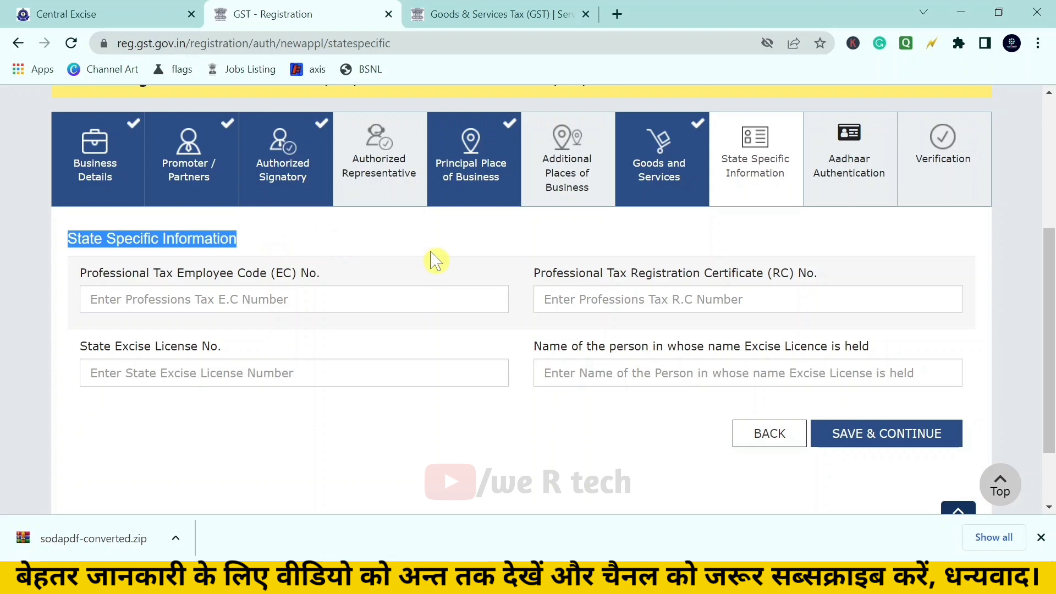
double_click(282, 273)
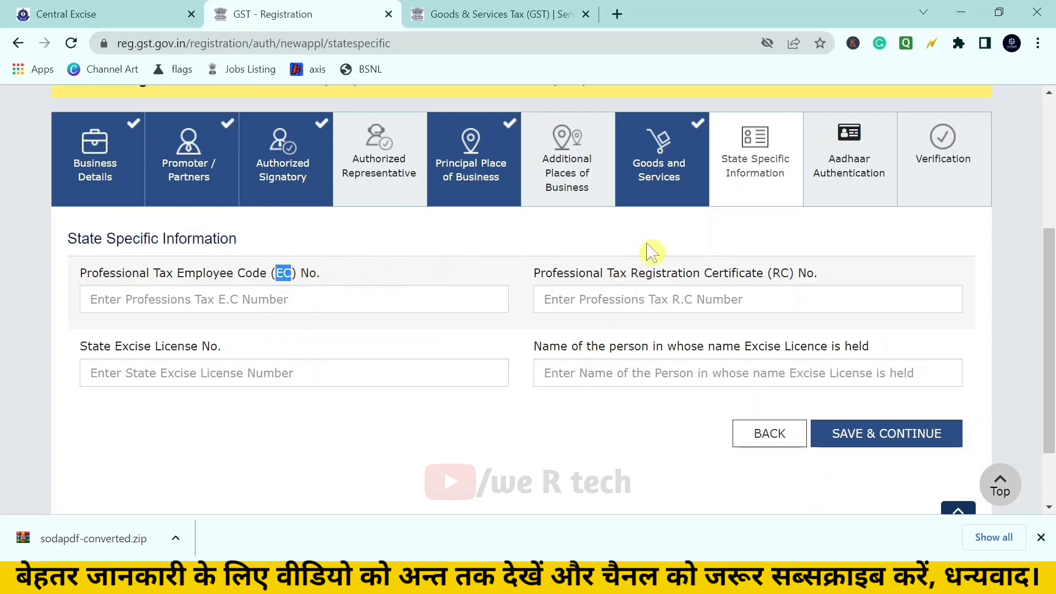
drag(768, 273, 798, 275)
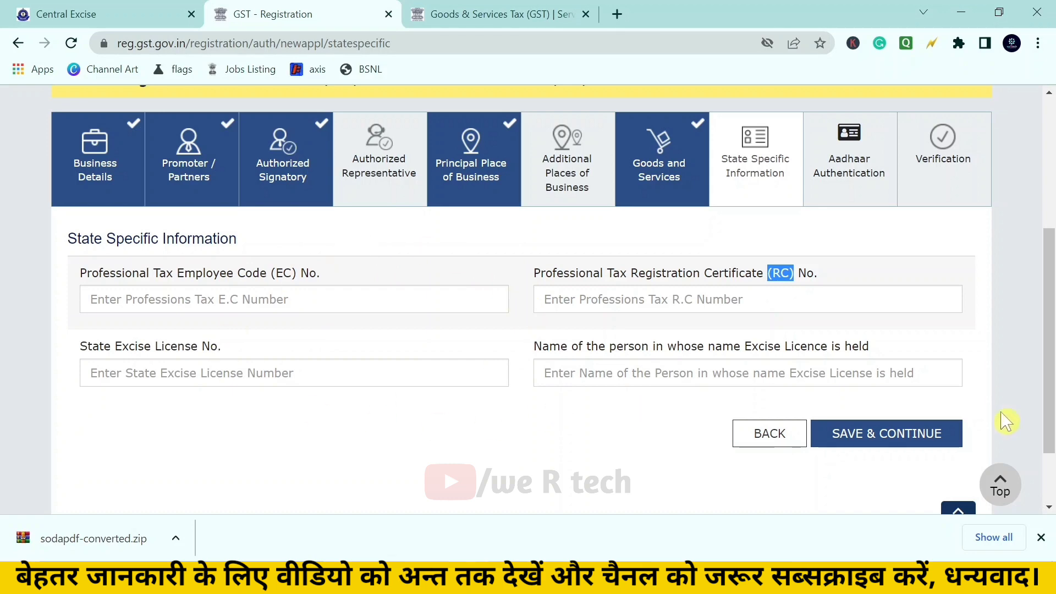
click(896, 434)
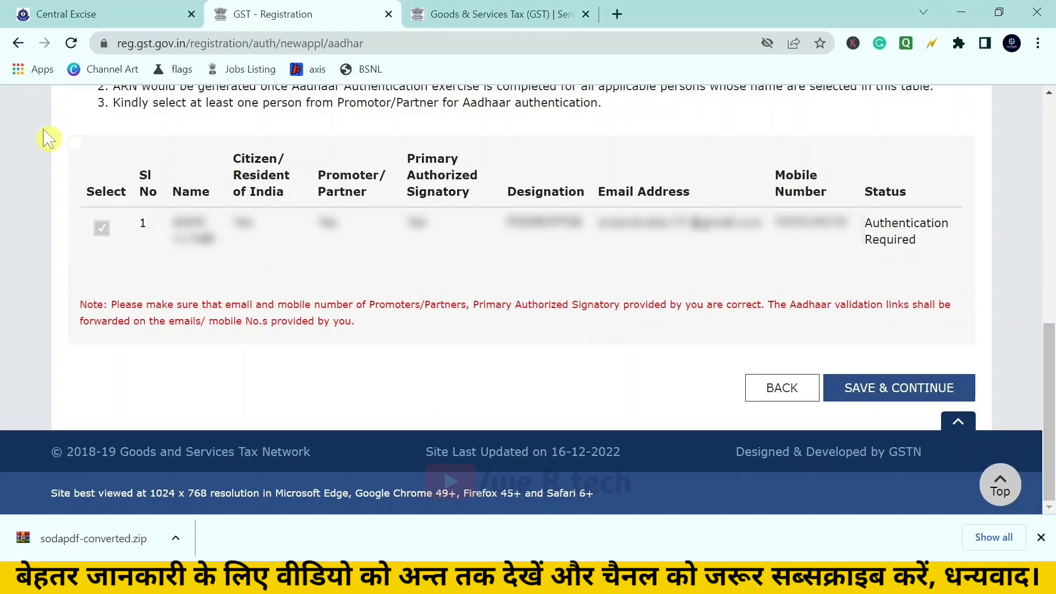
Review the table of persons selected for Aadhaar authentication.
drag(63, 138, 972, 256)
click(971, 256)
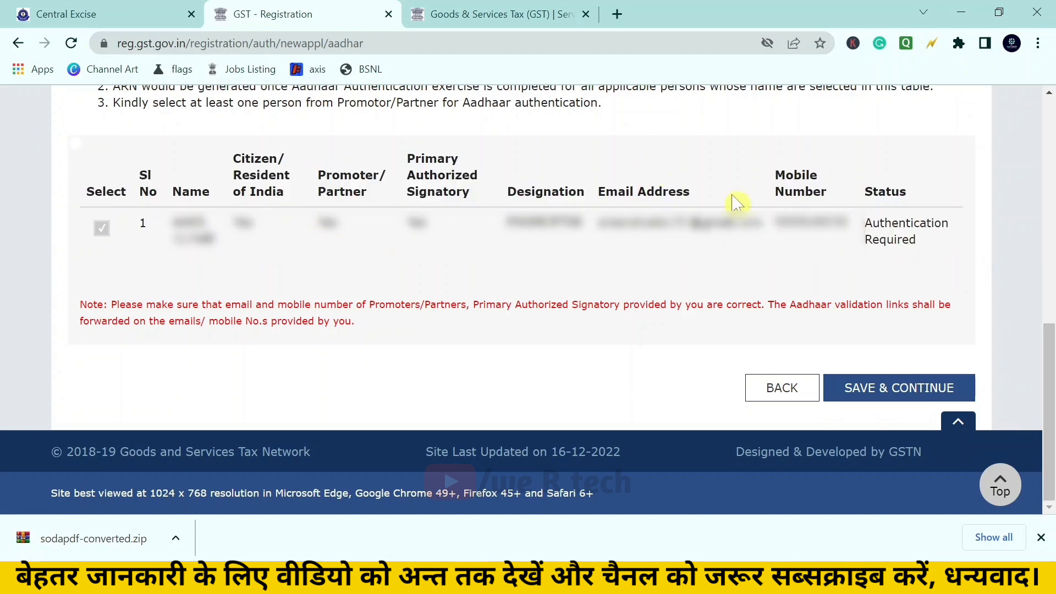
Save the Aadhaar Authentication selection and accept the declaration on the Verification page.
click(892, 396)
drag(87, 174, 192, 176)
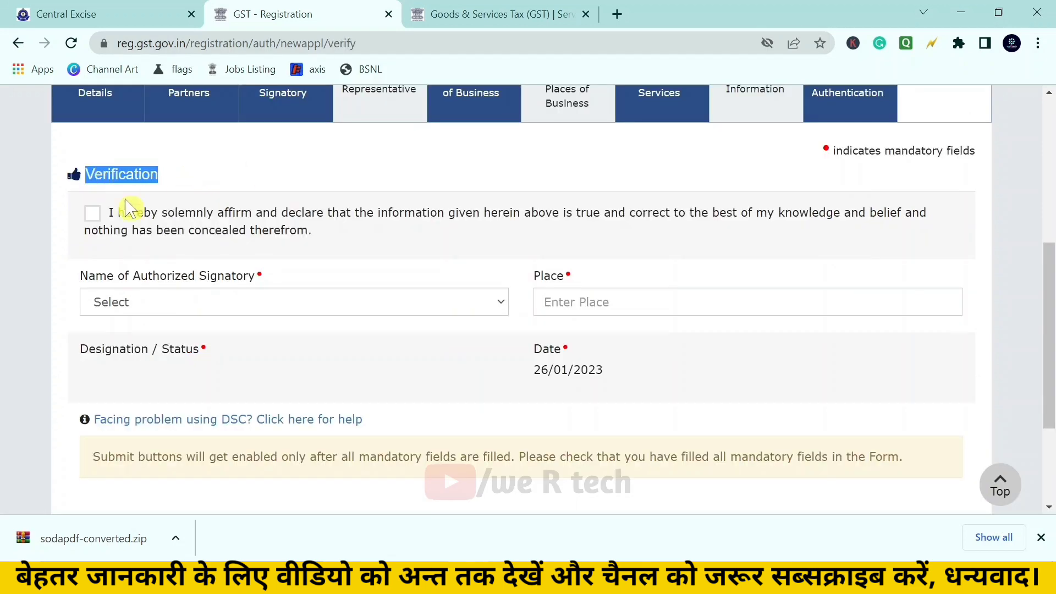
click(92, 215)
Select the authorized signatory's name and enter HARDOI as the place of verification.
drag(81, 275, 265, 285)
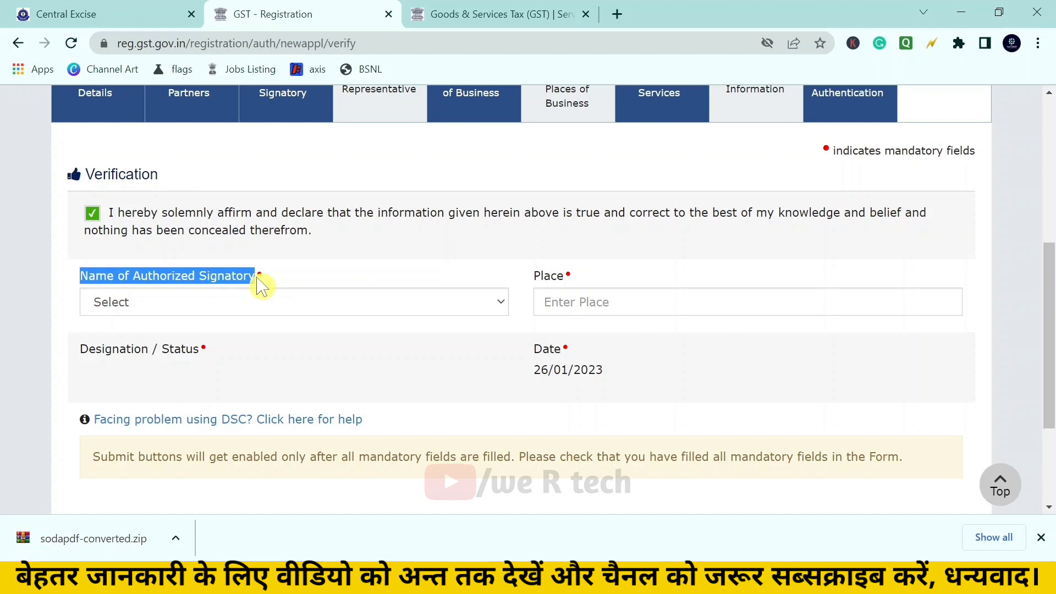
click(261, 302)
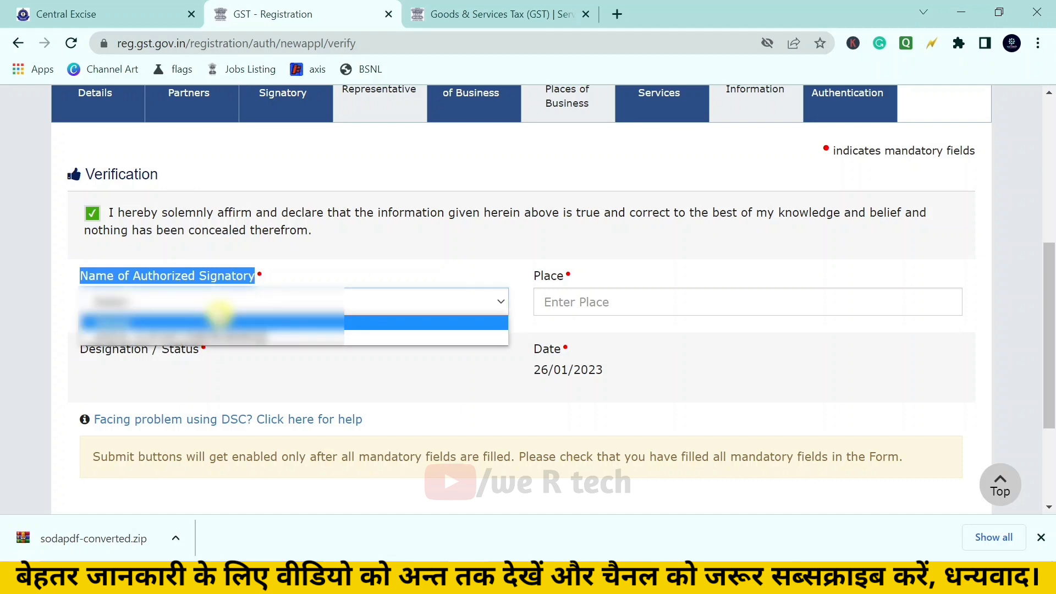
click(165, 347)
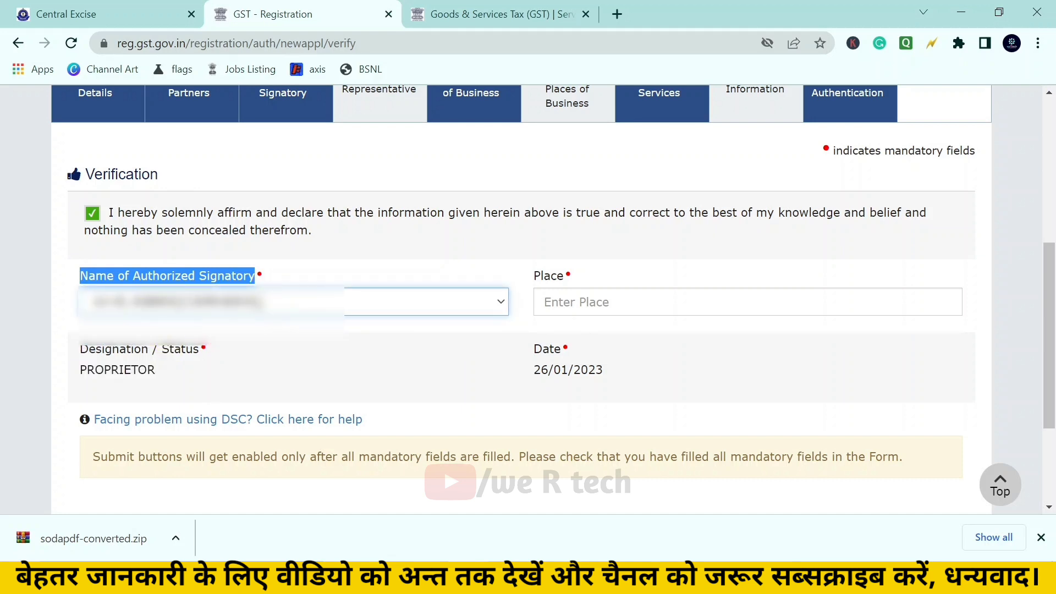
click(540, 281)
click(541, 279)
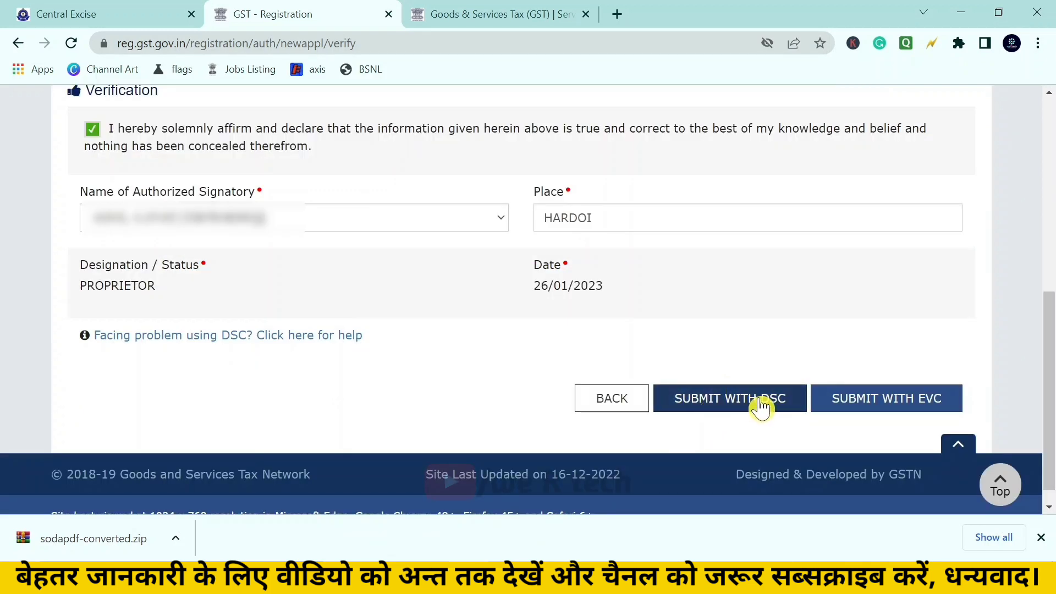
Try submitting with DSC, and submit the application with EVC by entering and validating the one-time password.
click(744, 404)
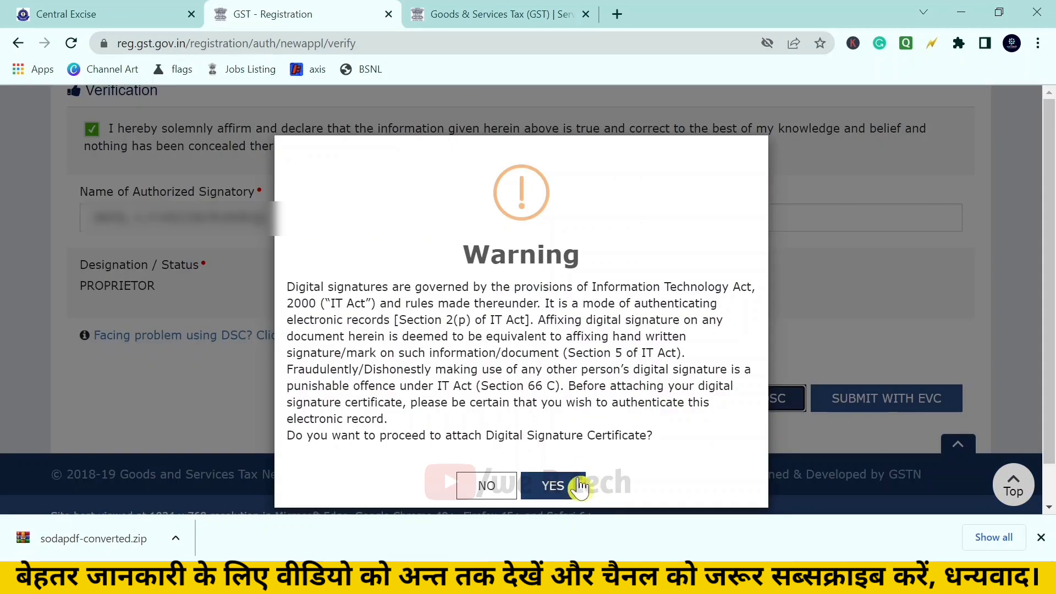
click(568, 494)
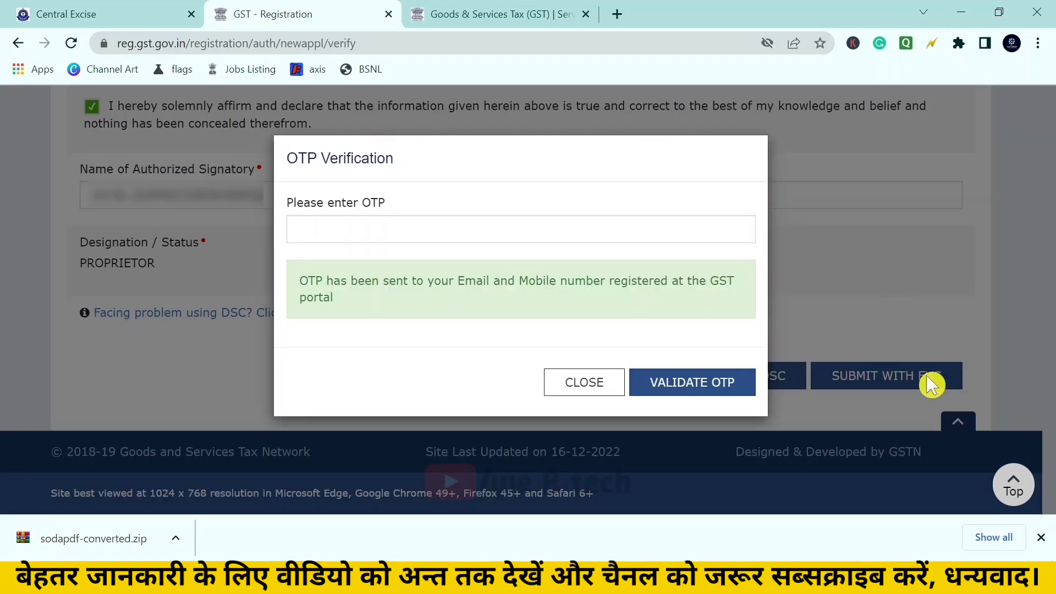
click(316, 228)
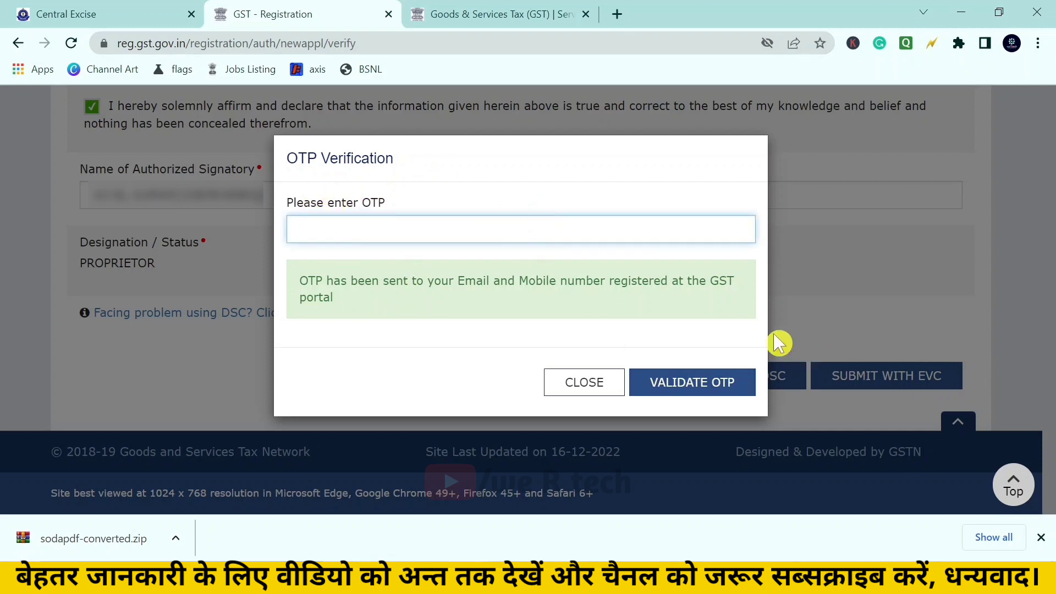
click(709, 397)
drag(65, 228, 175, 231)
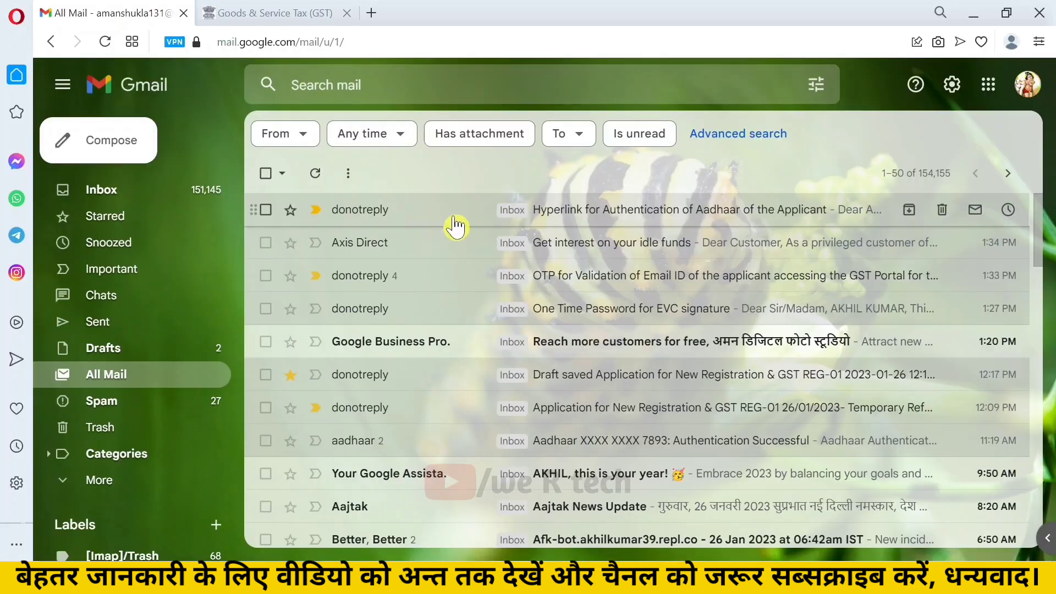
Switch to Gmail, open the email with the Aadhaar authentication hyperlink and review the applicant details on the linked e-KYC page.
click(455, 226)
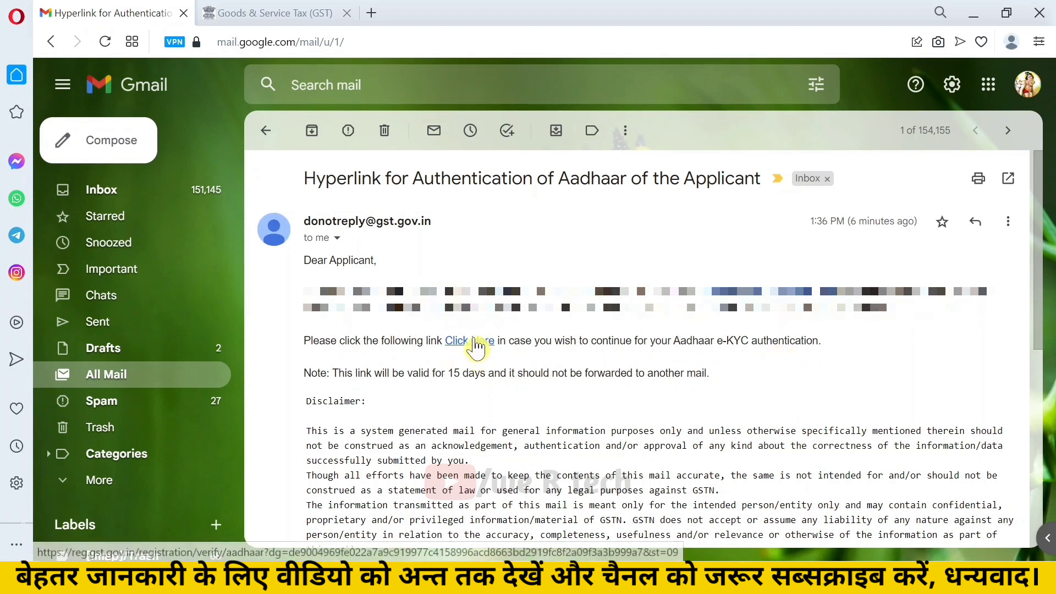
click(285, 11)
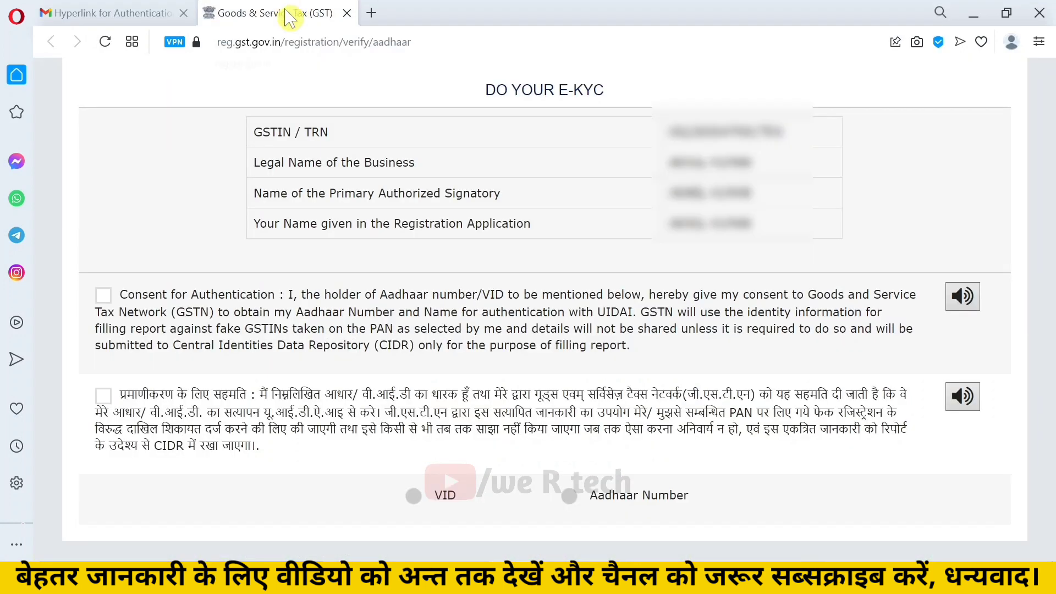
drag(254, 132, 802, 226)
click(802, 226)
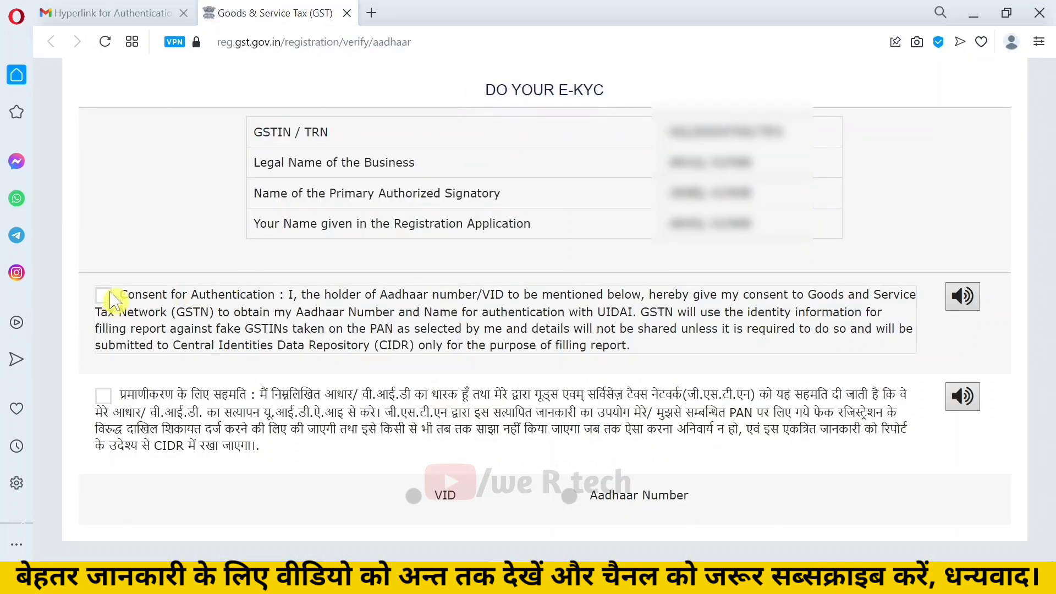
Give the English consent for authentication, choose Aadhaar Number as the identifier and enter and validate the applicant's Aadhaar number.
click(107, 296)
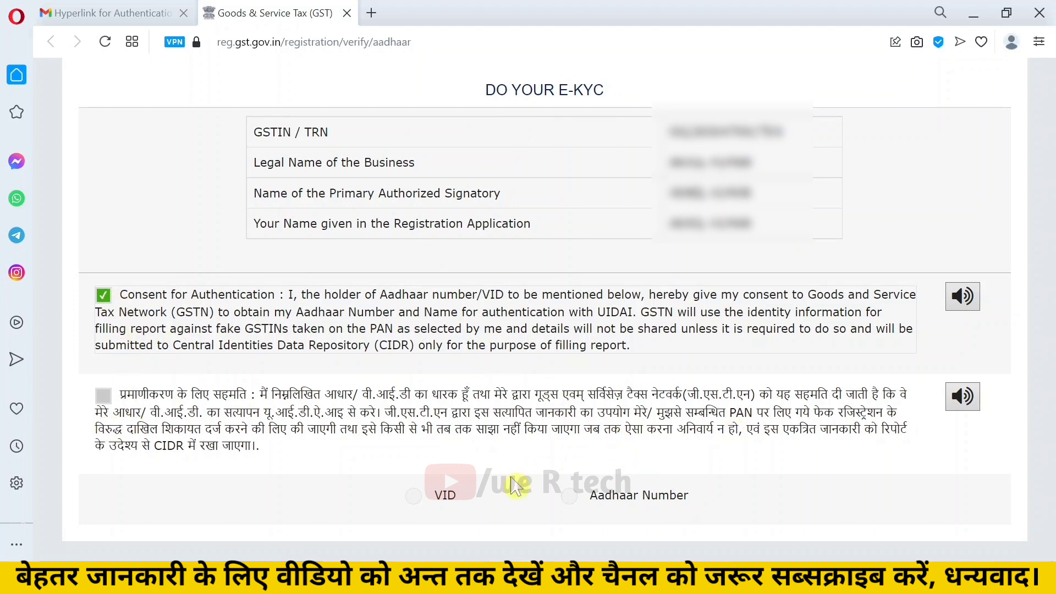
click(572, 499)
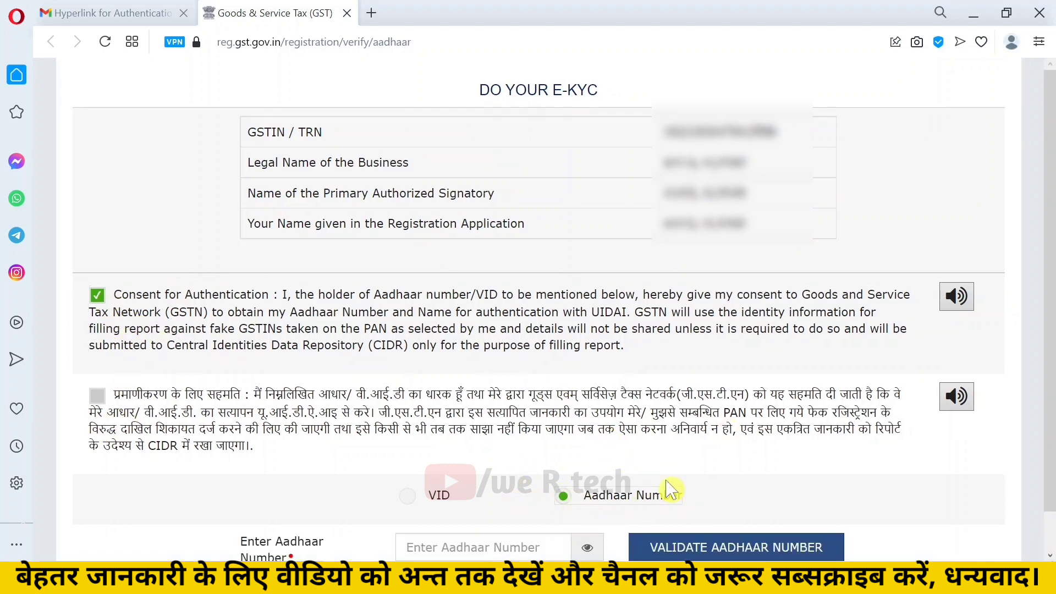
scroll(1050, 258, down, 1)
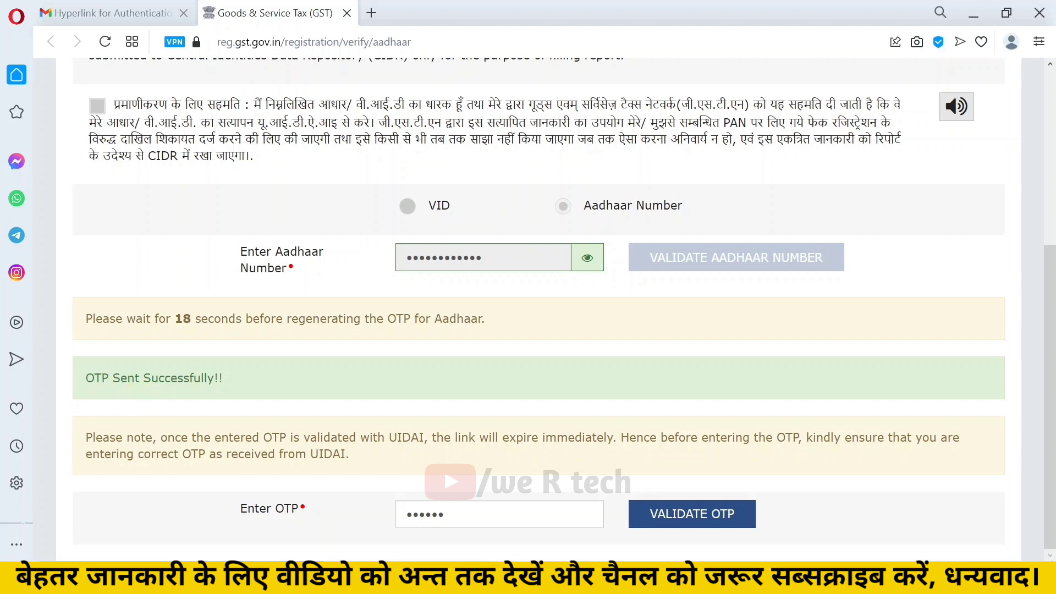
Enter and validate the Aadhaar OTP, read the e-KYC result message and close it.
drag(86, 378, 222, 378)
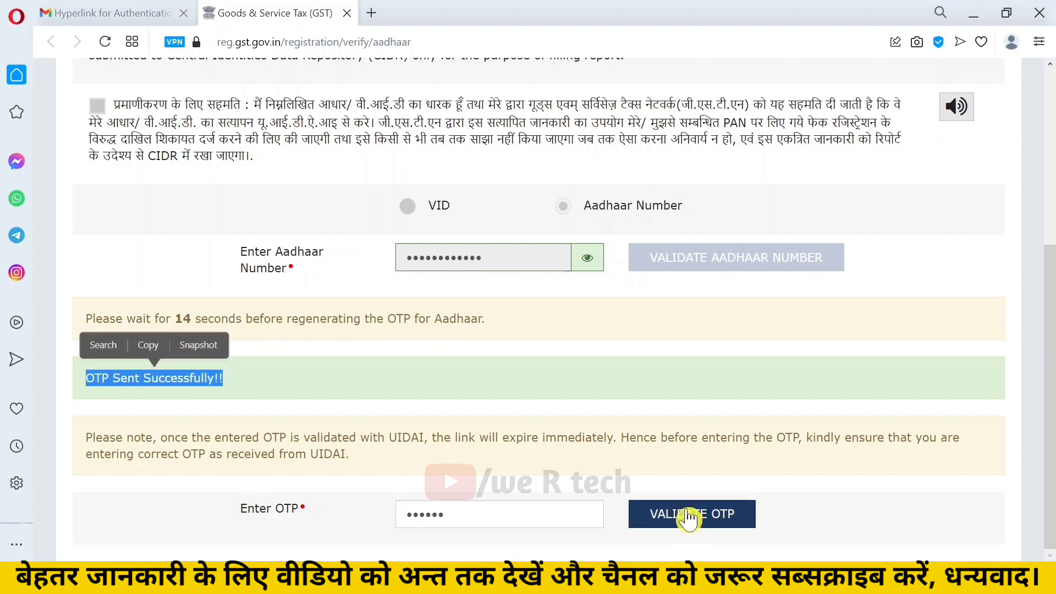
click(689, 518)
drag(477, 228, 627, 237)
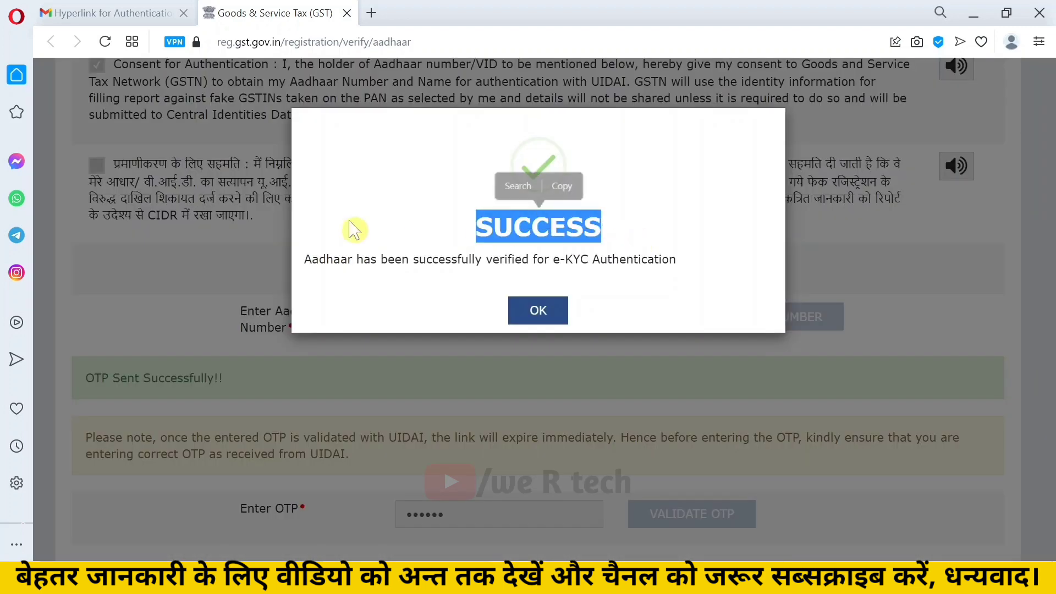
drag(312, 259, 694, 279)
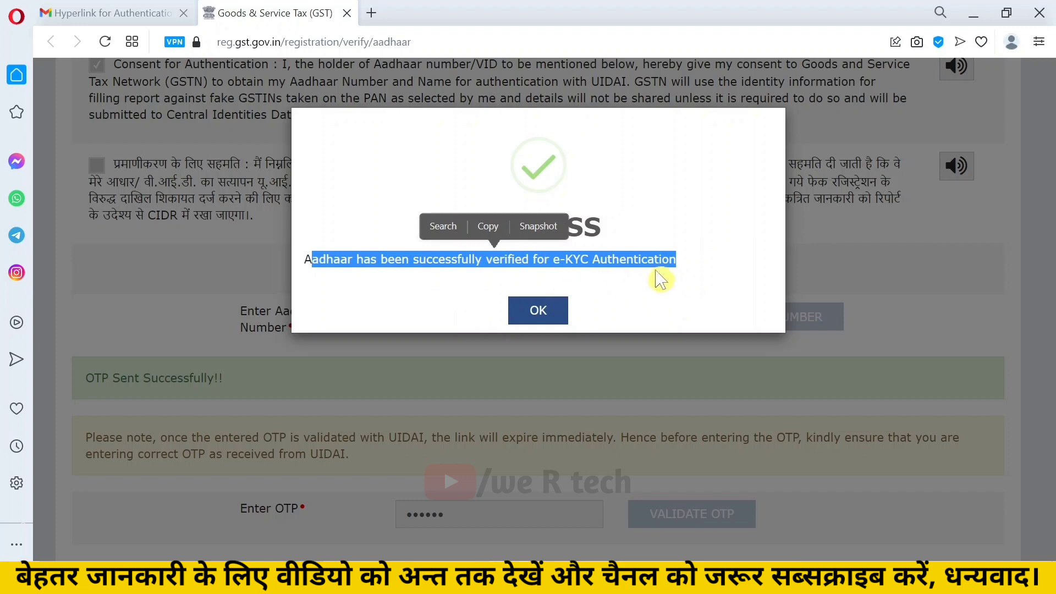
click(538, 314)
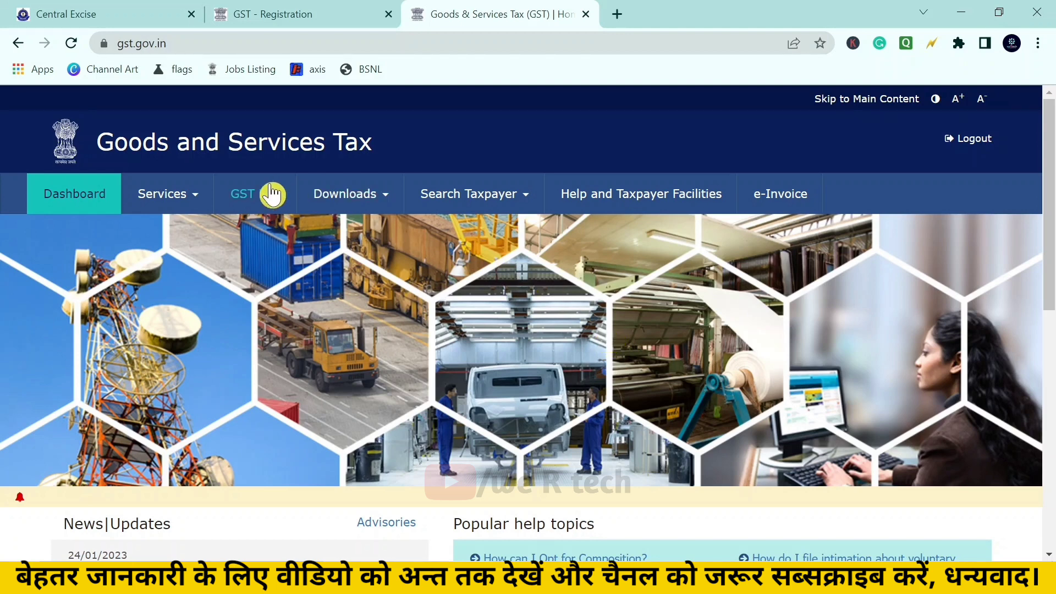
Switch to the GST portal home page, open Track Application Status and set the module to Registration.
click(167, 205)
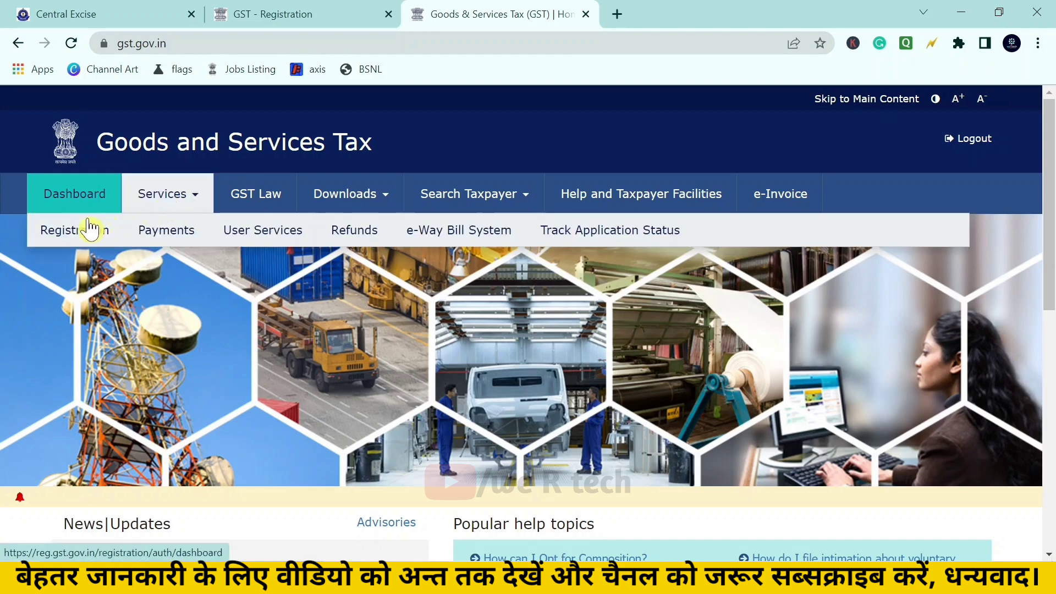
click(632, 232)
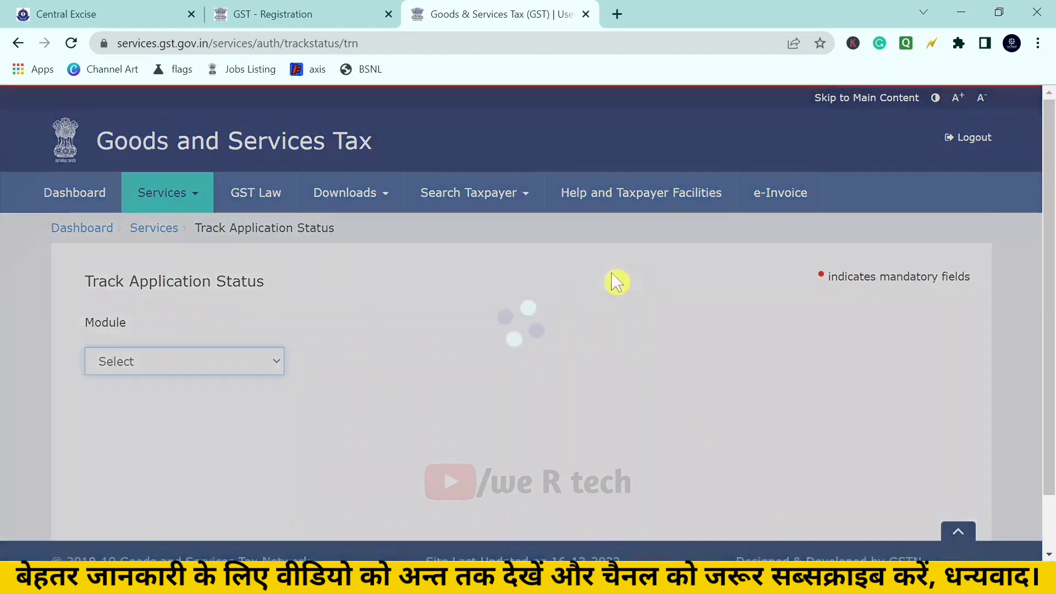
scroll(611, 273, down, 1)
double_click(144, 263)
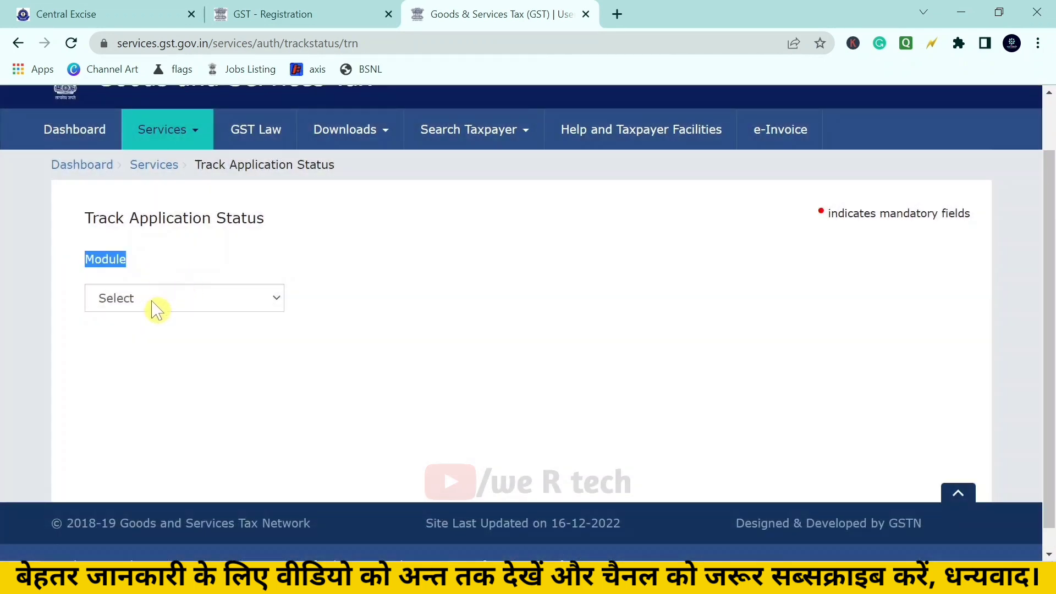
click(154, 305)
click(153, 349)
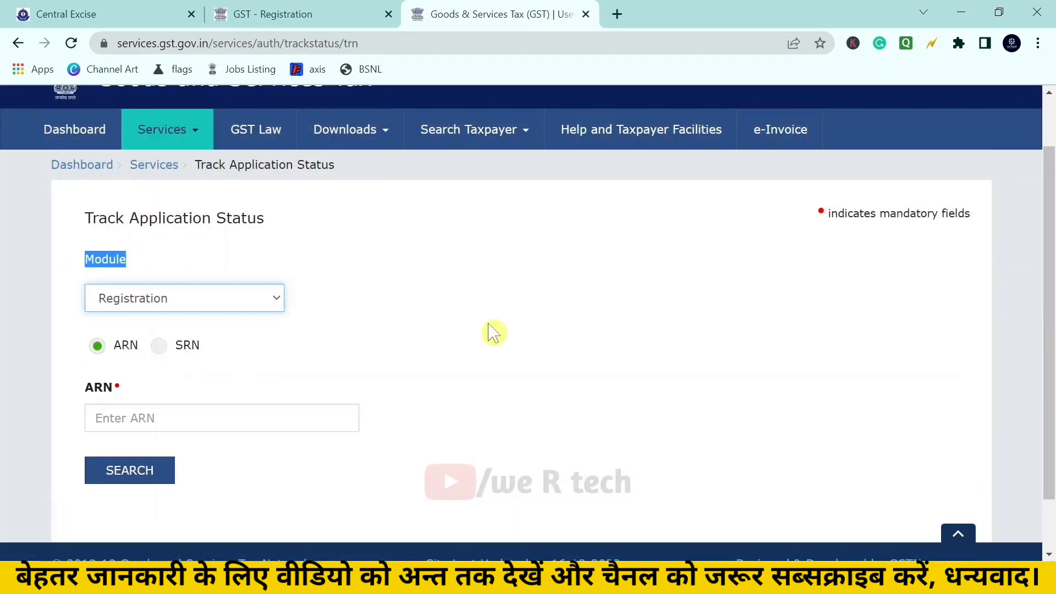
Leave ARN as the search type and activate the ARN field for entering the application reference number.
scroll(330, 291, down, 1)
double_click(119, 282)
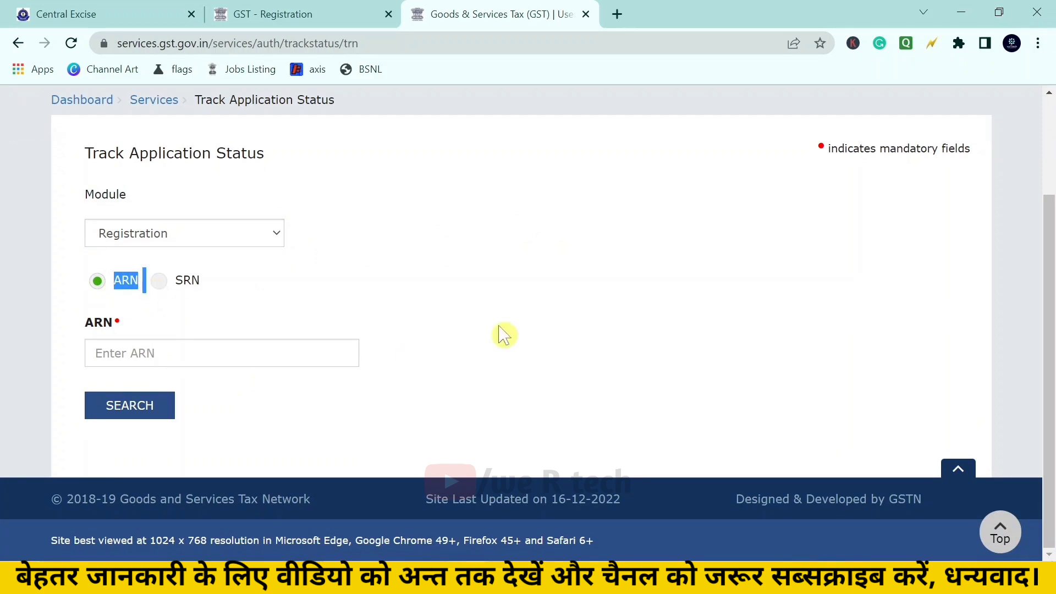
click(181, 353)
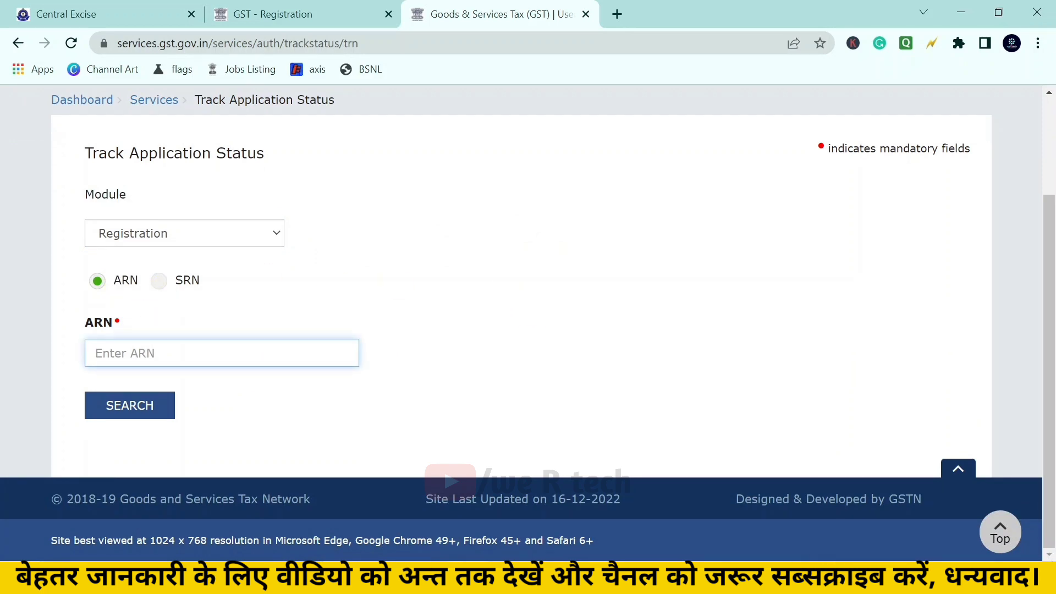